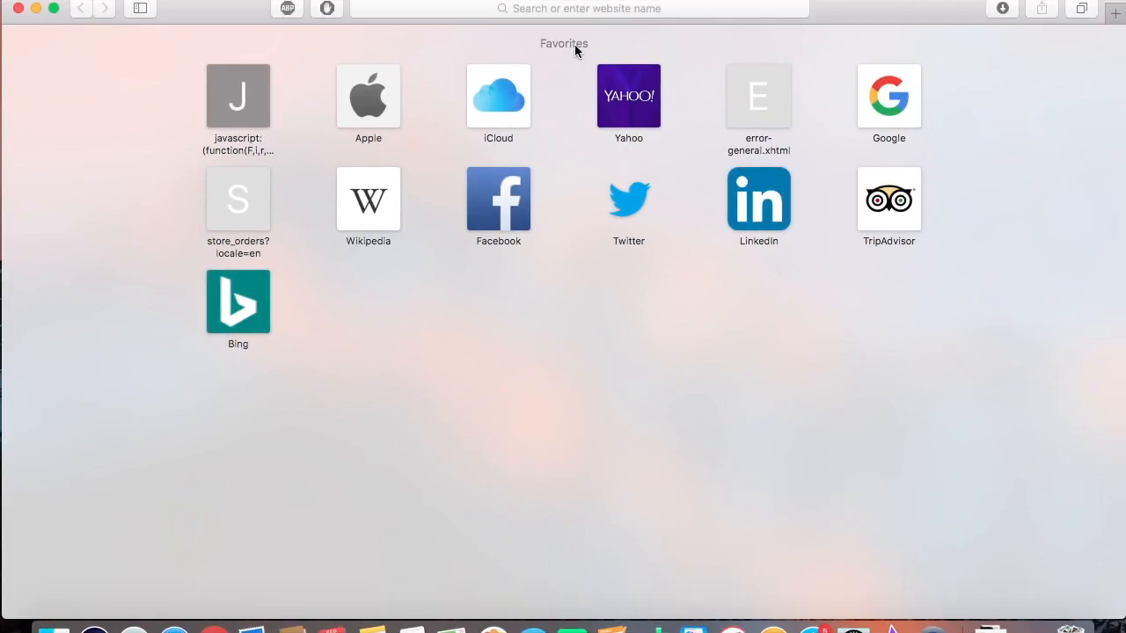
Open the protobuilder.be website
{"action": "left_click", "coordinate": [568, 10]}
{"action": "type", "text": "protobuilder.be"}
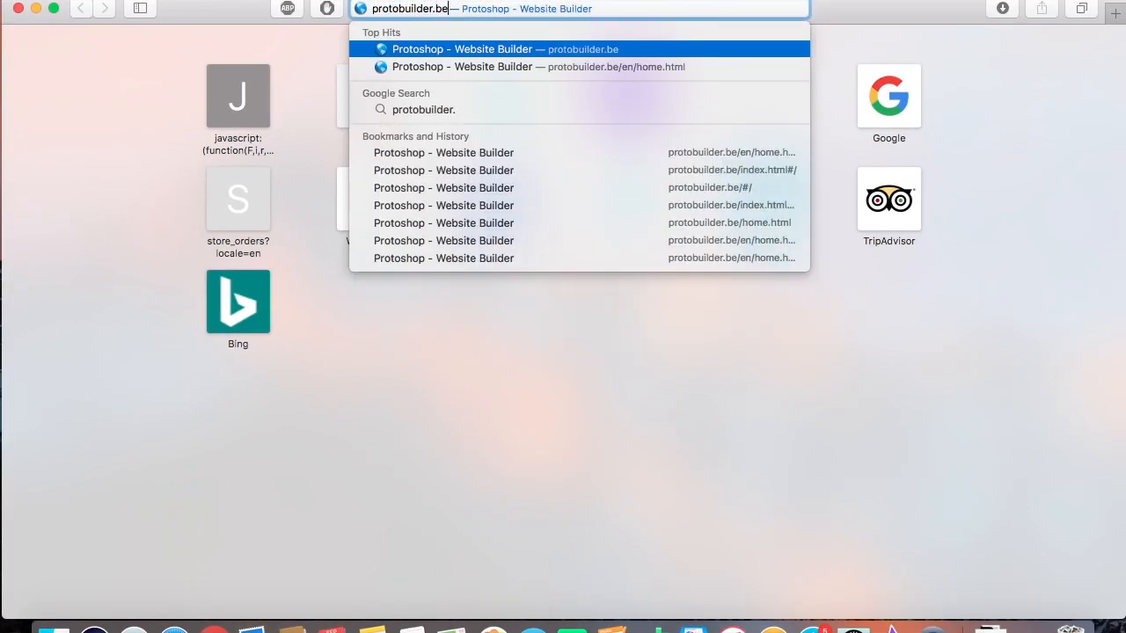
{"action": "key", "text": "Return"}
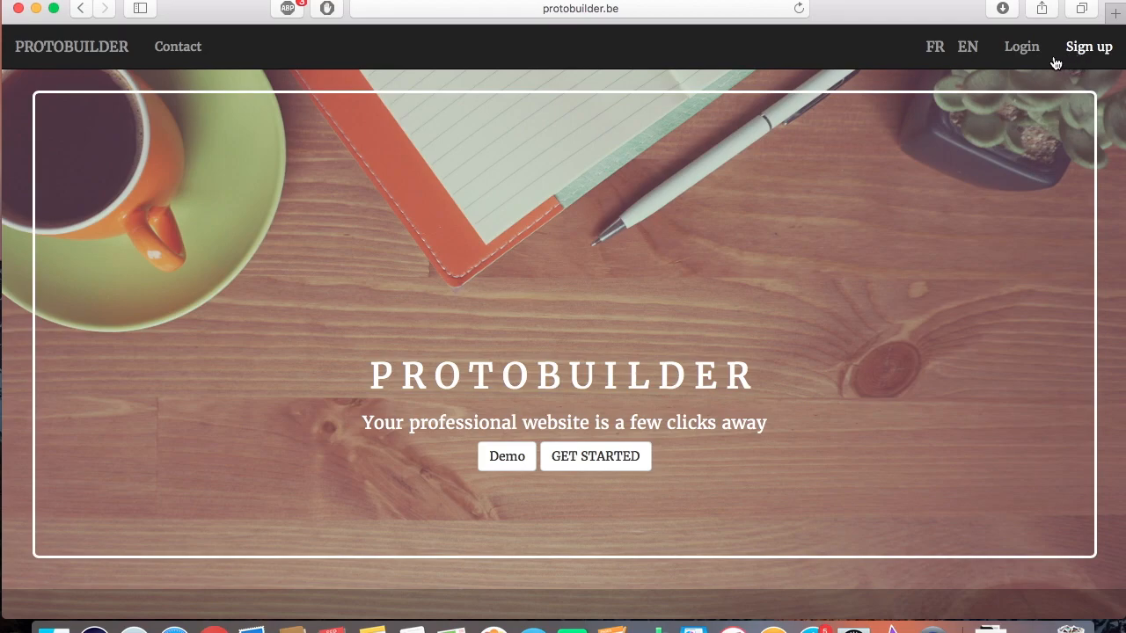
Log in to the site with the account's username and password
{"action": "left_click", "coordinate": [1024, 51]}
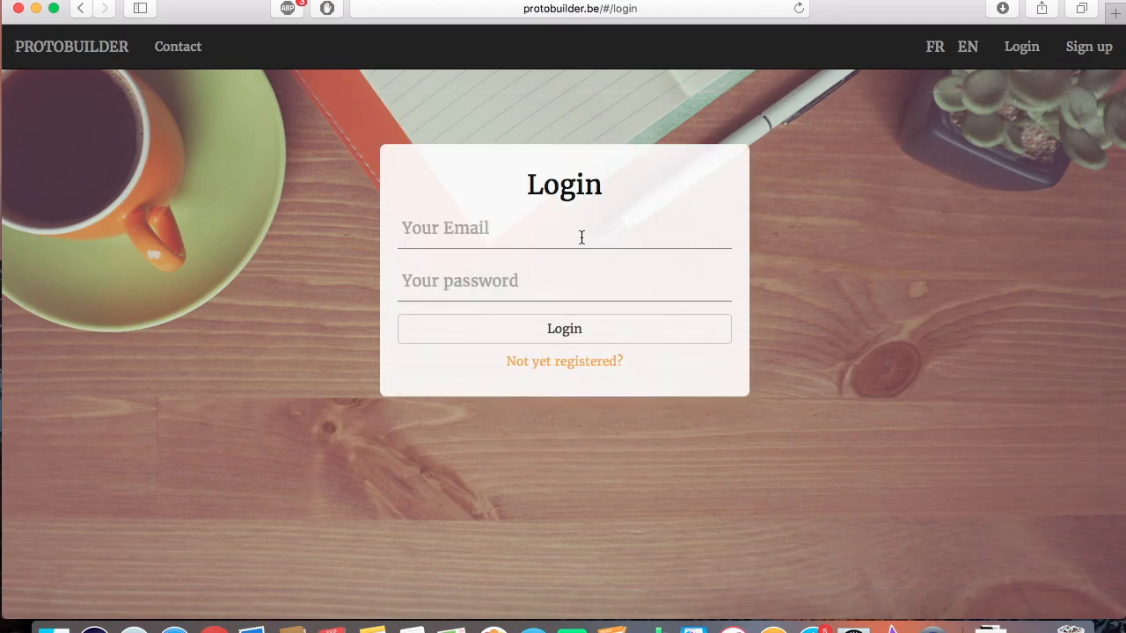
{"action": "left_click", "coordinate": [511, 234]}
{"action": "type", "text": "client"}
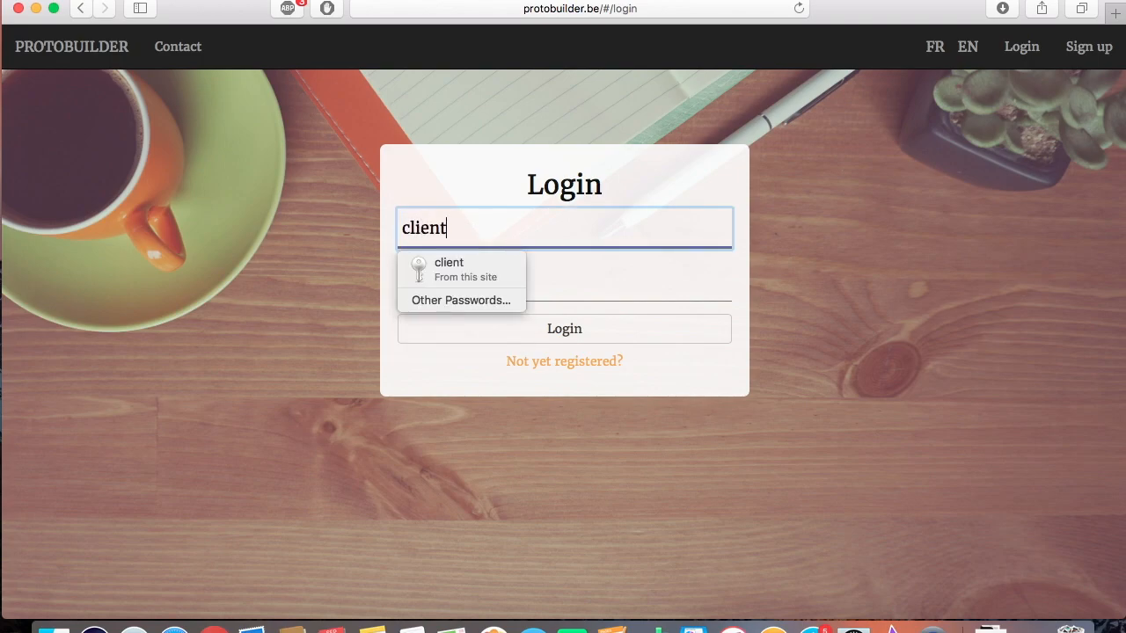
{"action": "key", "text": "Tab"}
{"action": "type", "text": "•••••••••"}
{"action": "key", "text": "Return"}
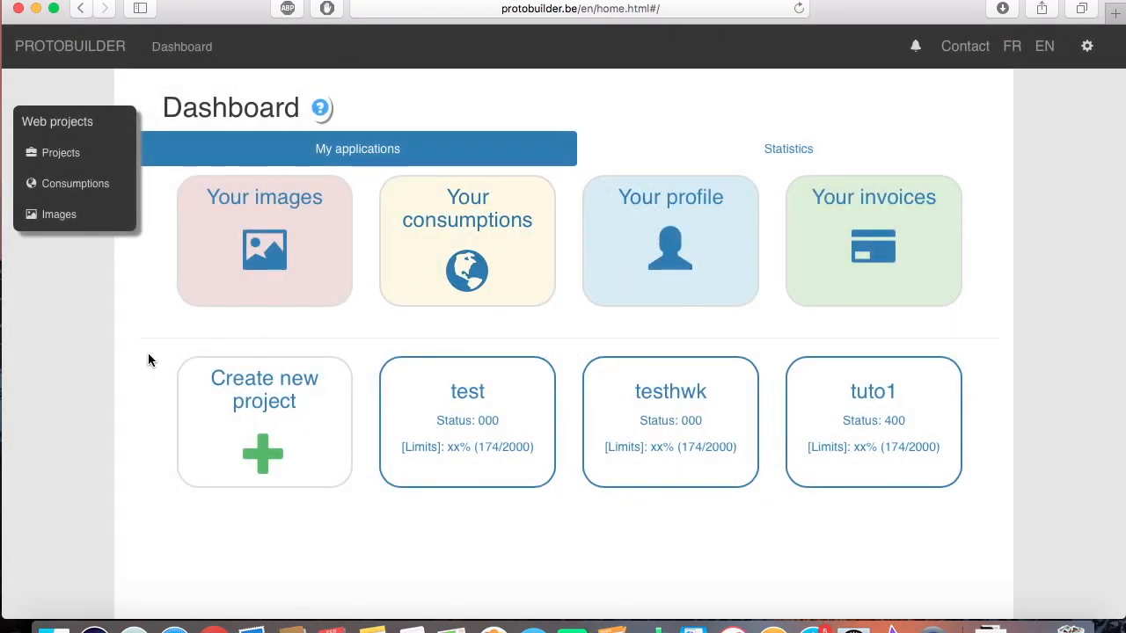
Start a new project from the dashboard and name it "tutorial"
{"action": "left_click", "coordinate": [254, 399]}
{"action": "left_click", "coordinate": [164, 167]}
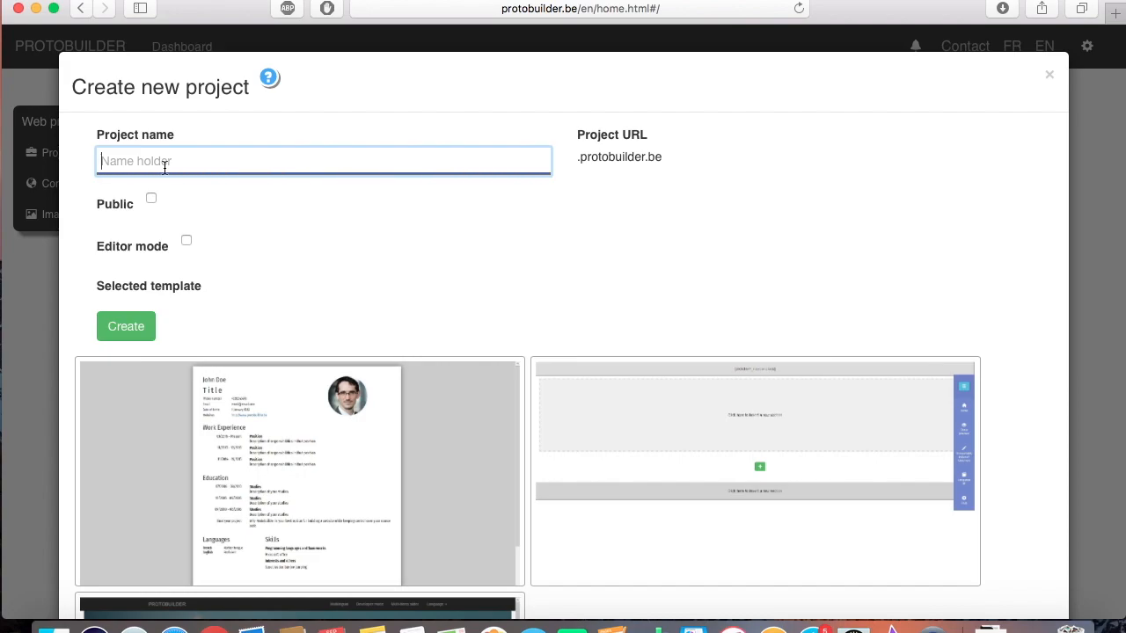
{"action": "type", "text": "tuto"}
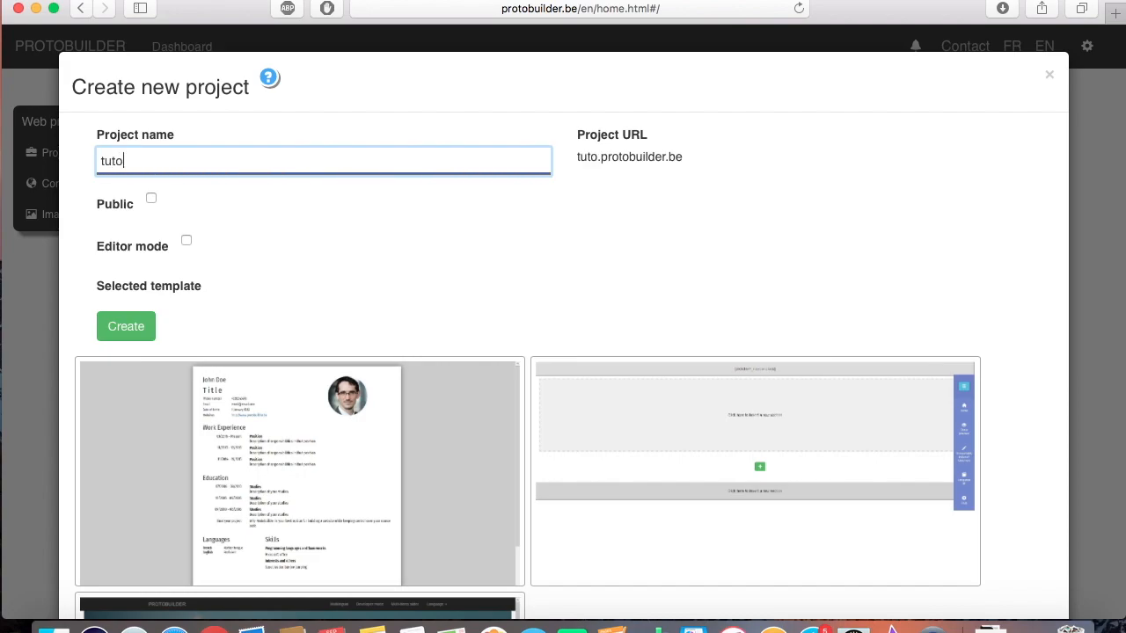
{"action": "type", "text": "rial"}
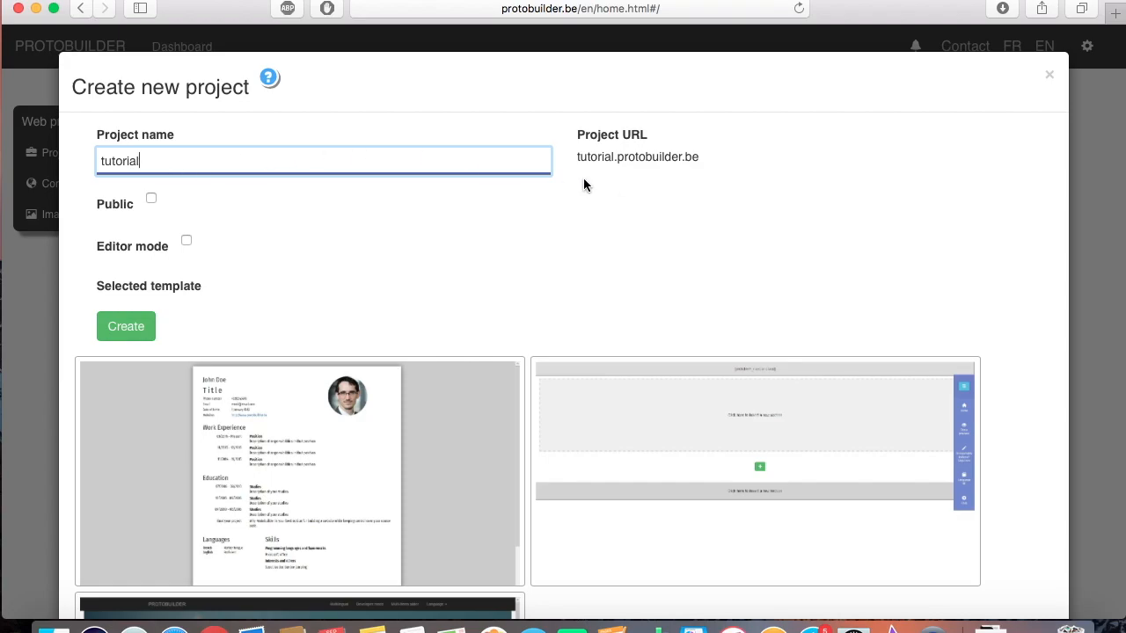
{"action": "left_click_drag", "start_coordinate": [578, 157], "coordinate": [614, 156]}
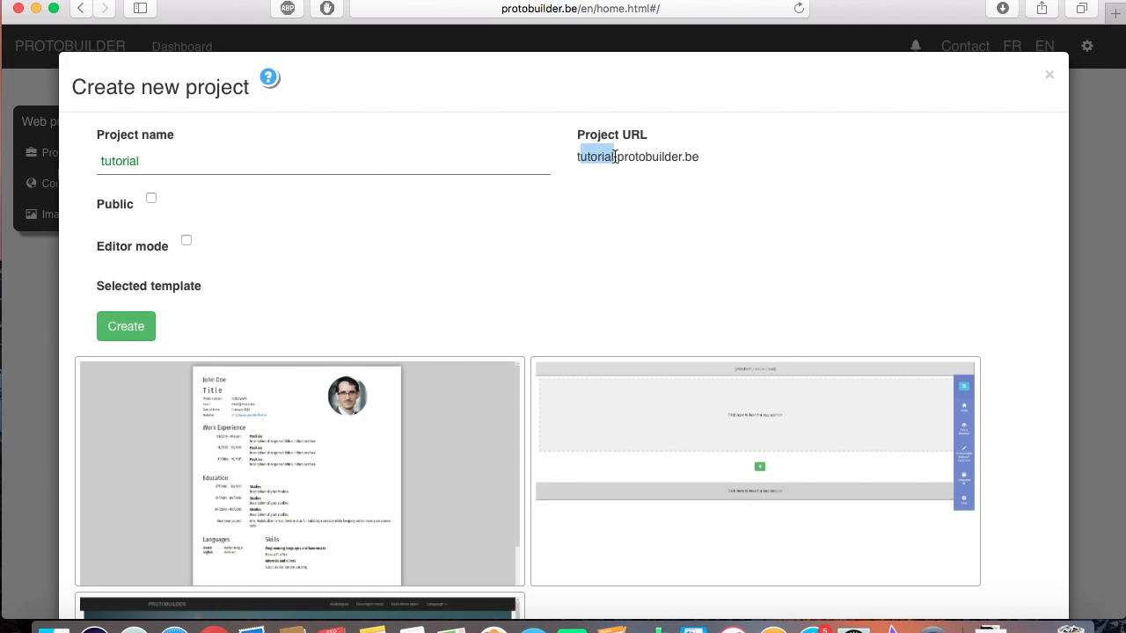
{"action": "left_click", "coordinate": [514, 204]}
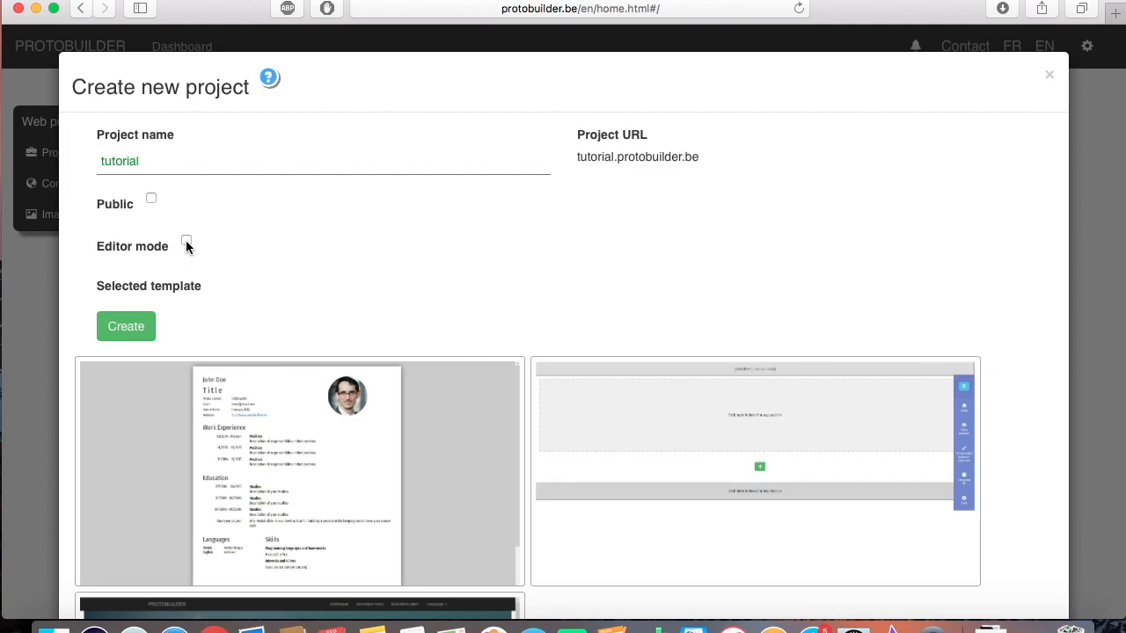
Choose the blank "newproject" template and create the project with Public and Editor mode left off
{"action": "scroll", "coordinate": [392, 281], "scroll_direction": "down", "scroll_amount": 5}
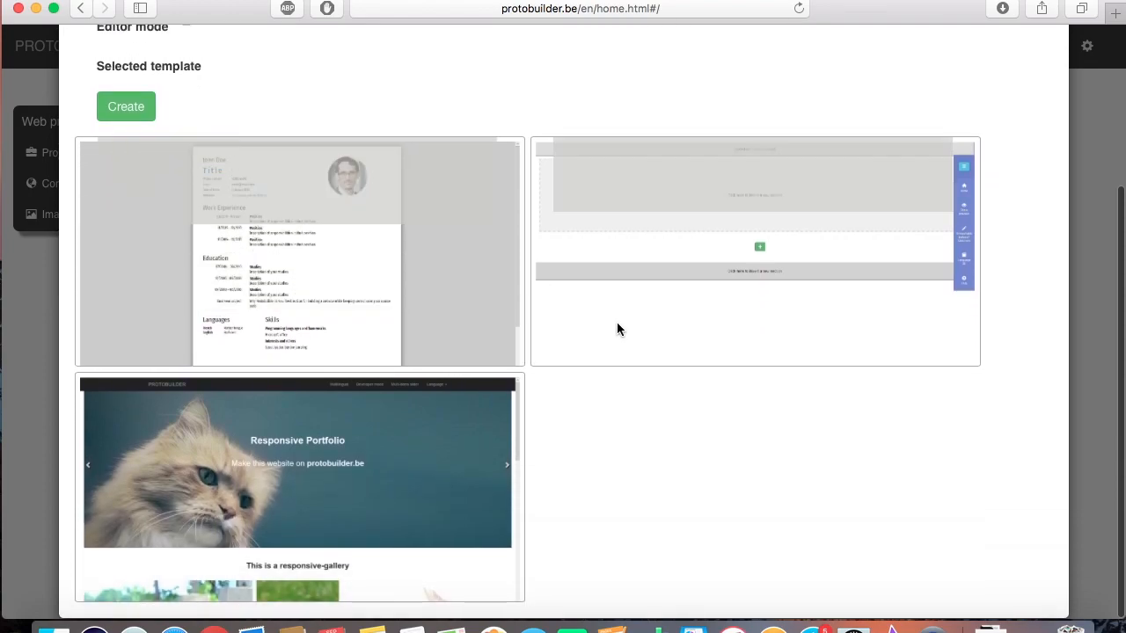
{"action": "mouse_move", "coordinate": [649, 330]}
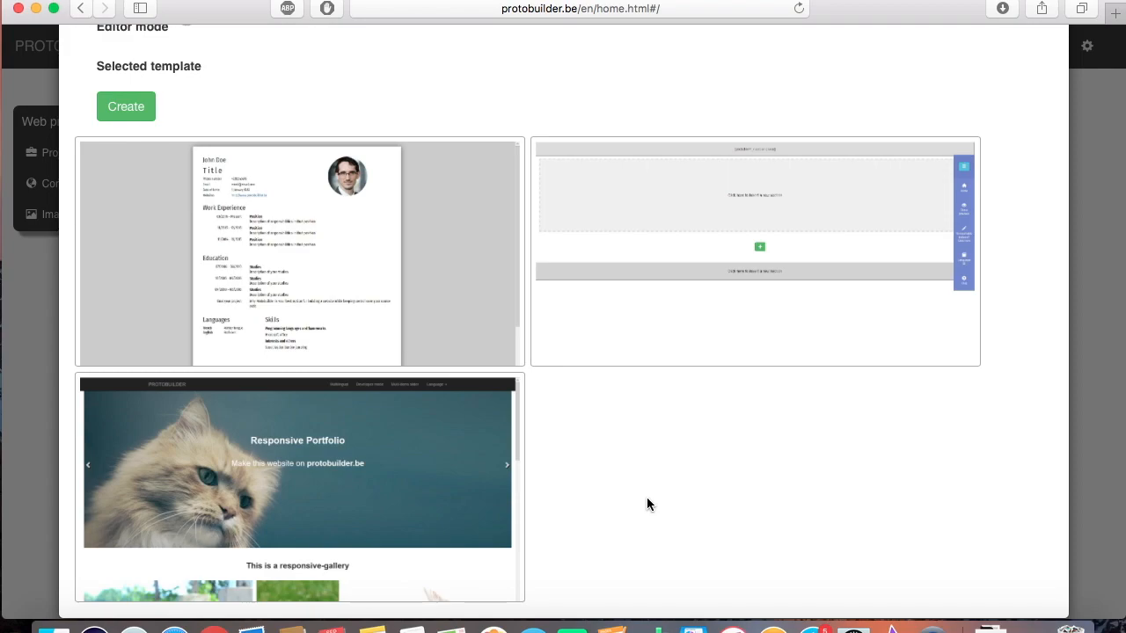
{"action": "mouse_move", "coordinate": [591, 247]}
{"action": "left_click", "coordinate": [593, 210]}
{"action": "scroll", "coordinate": [593, 211], "scroll_direction": "up", "scroll_amount": 4}
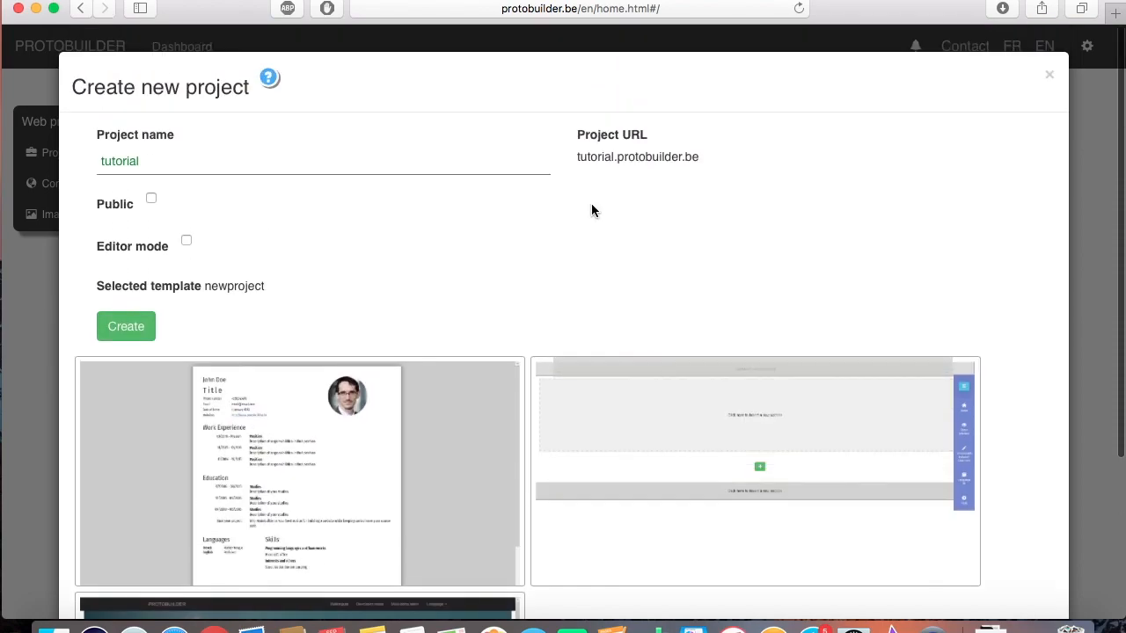
{"action": "double_click", "coordinate": [228, 286]}
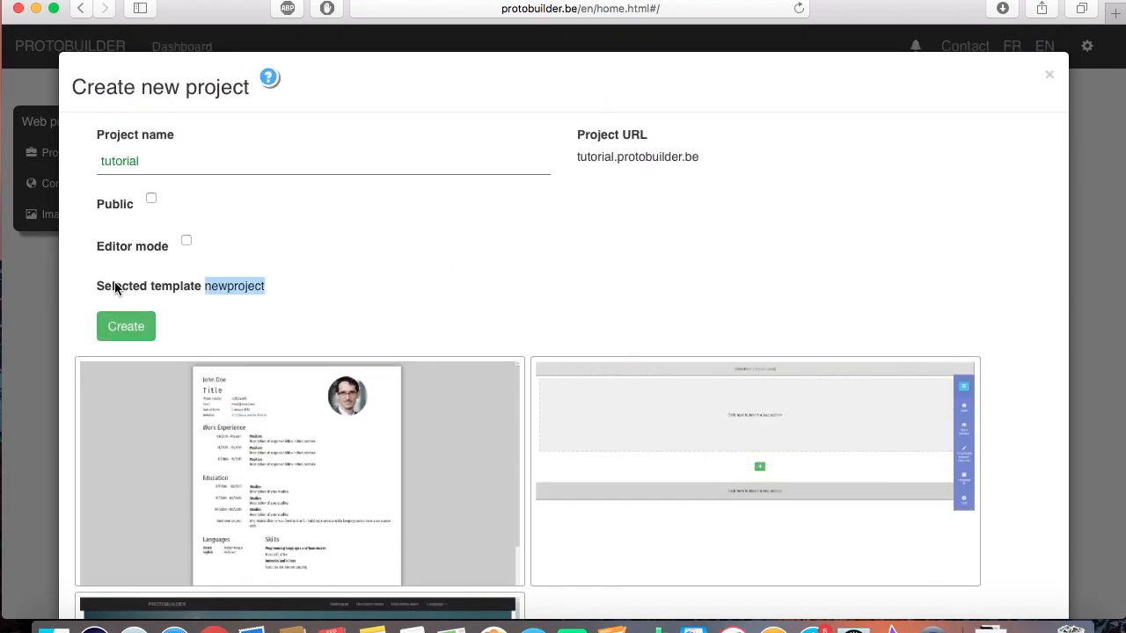
{"action": "left_click", "coordinate": [129, 337]}
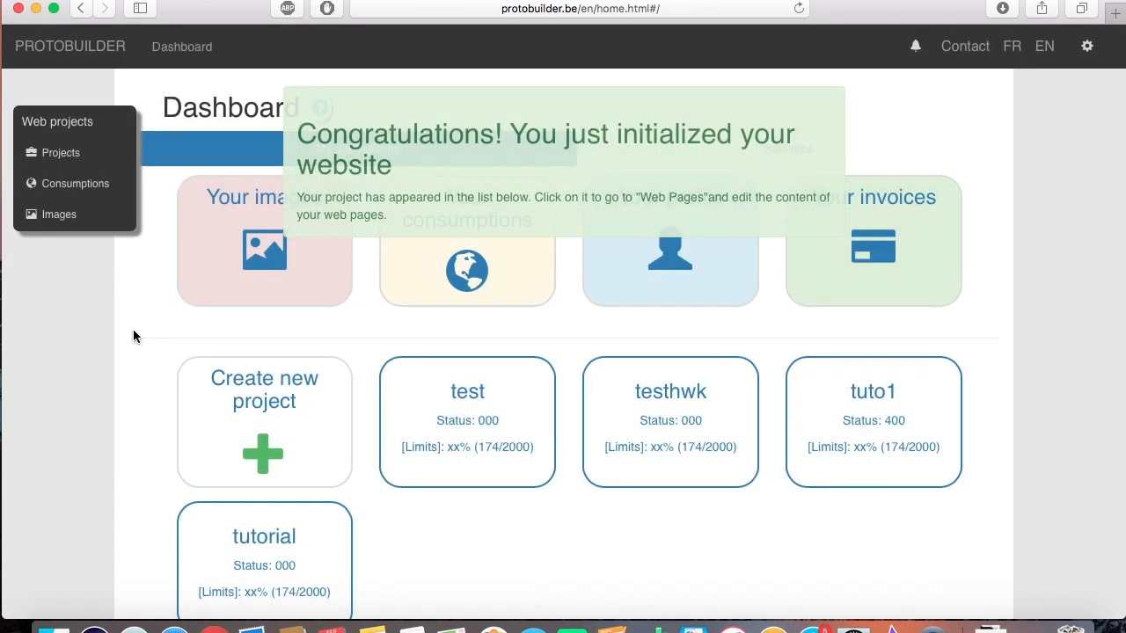
Open the tutorial project and add a page from the full-width.html template, with index.html as both name and path
{"action": "scroll", "coordinate": [429, 532], "scroll_direction": "down", "scroll_amount": 1}
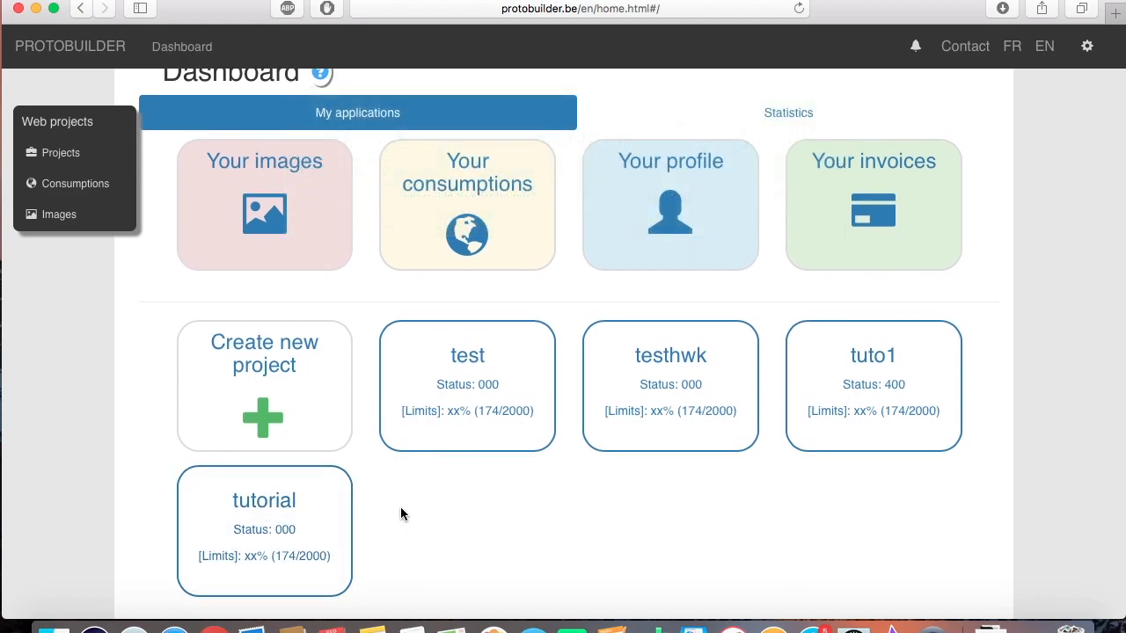
{"action": "left_click", "coordinate": [268, 508]}
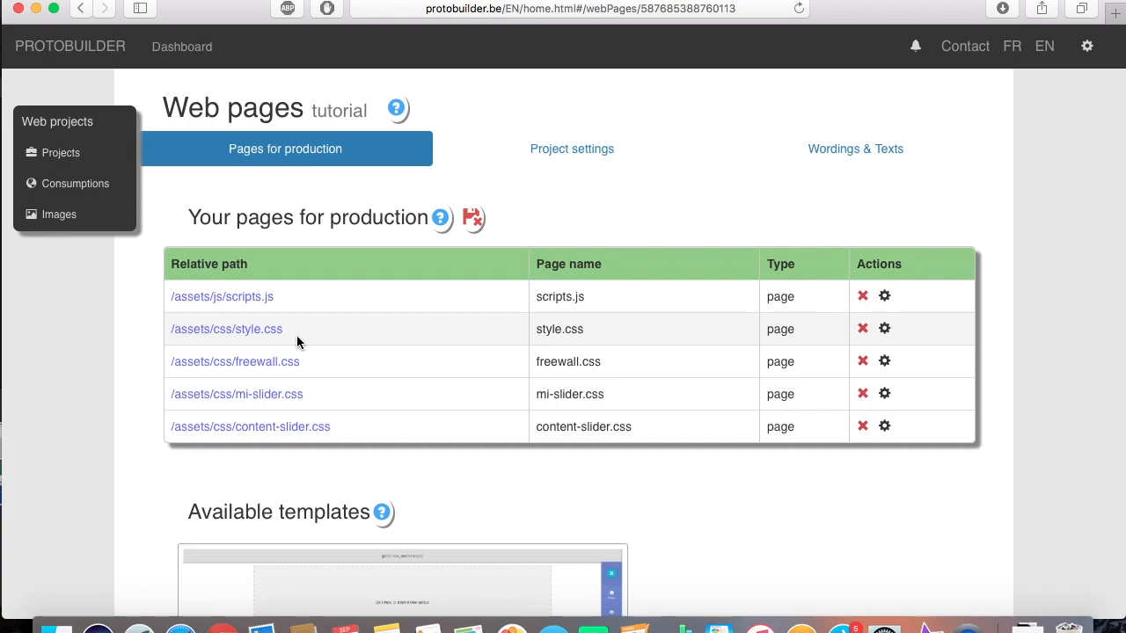
{"action": "scroll", "coordinate": [297, 336], "scroll_direction": "down", "scroll_amount": 8}
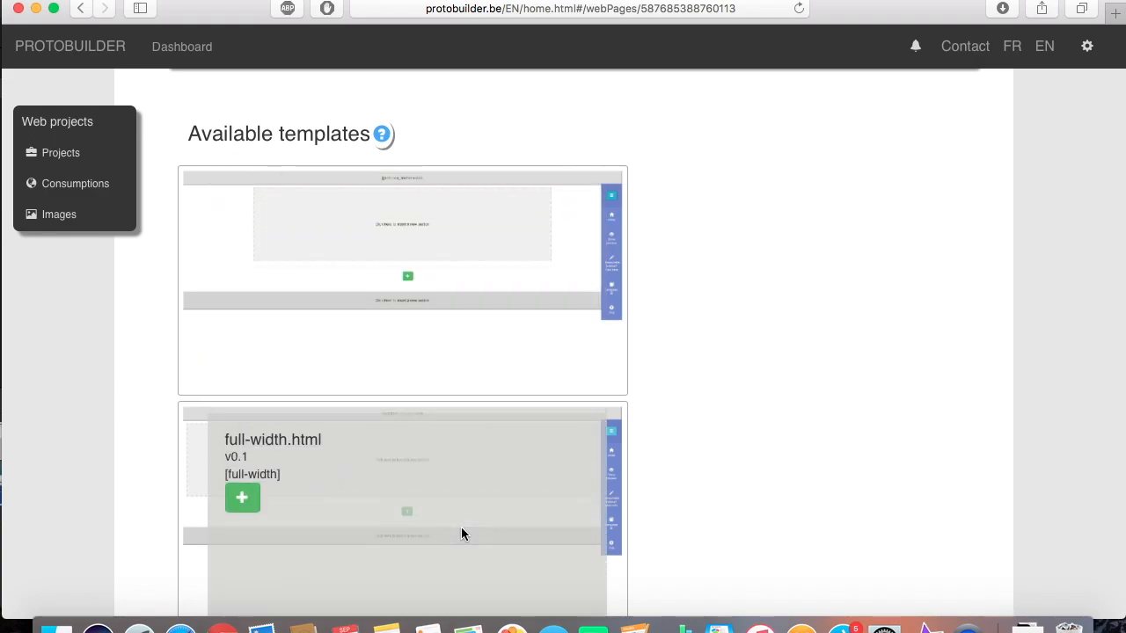
{"action": "scroll", "coordinate": [461, 534], "scroll_direction": "down", "scroll_amount": 1}
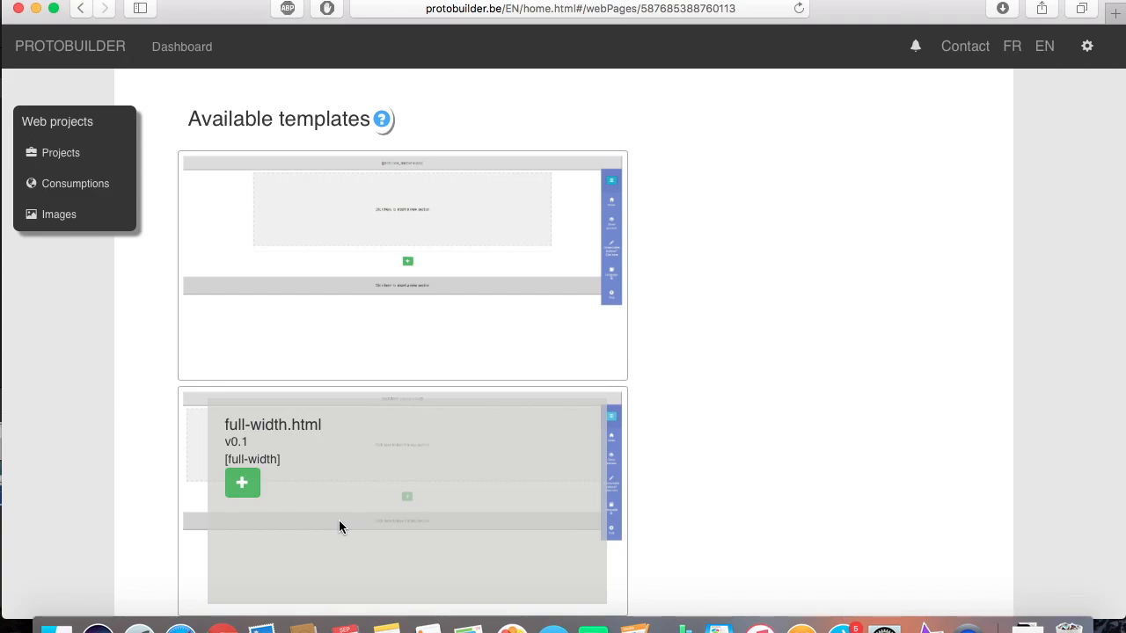
{"action": "left_click", "coordinate": [244, 487]}
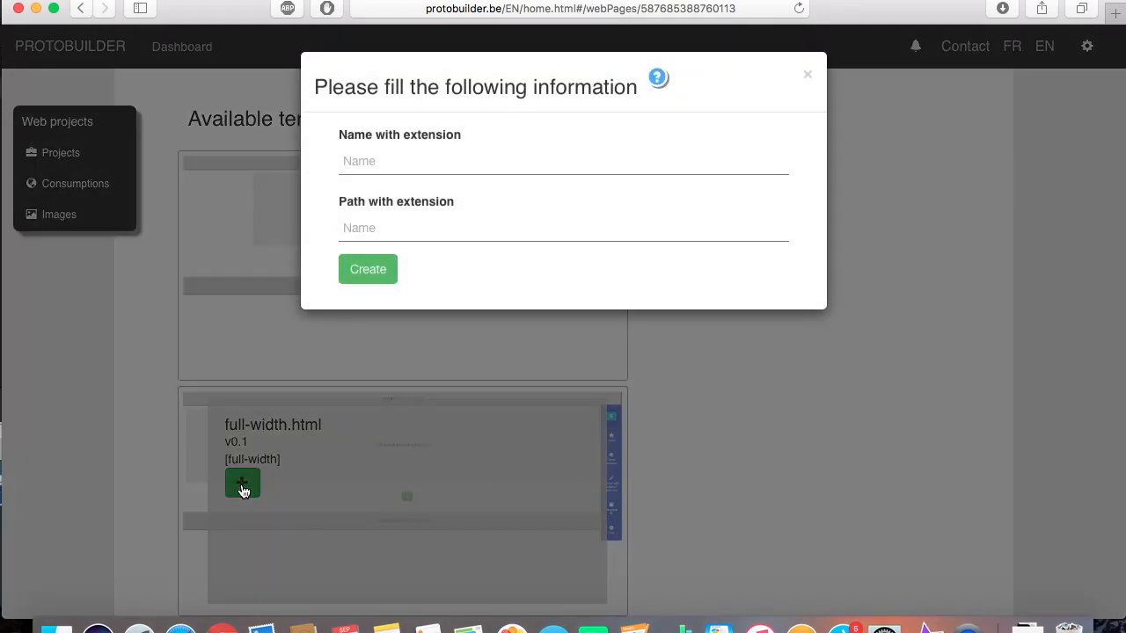
{"action": "left_click", "coordinate": [386, 161]}
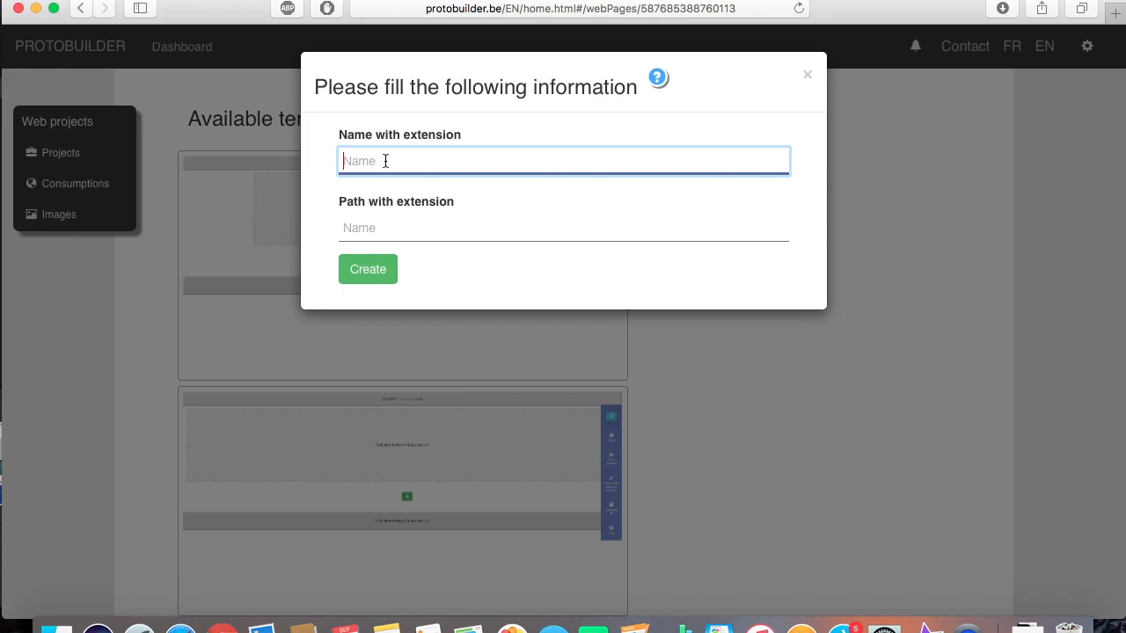
{"action": "type", "text": "index.html"}
{"action": "key", "text": "Tab"}
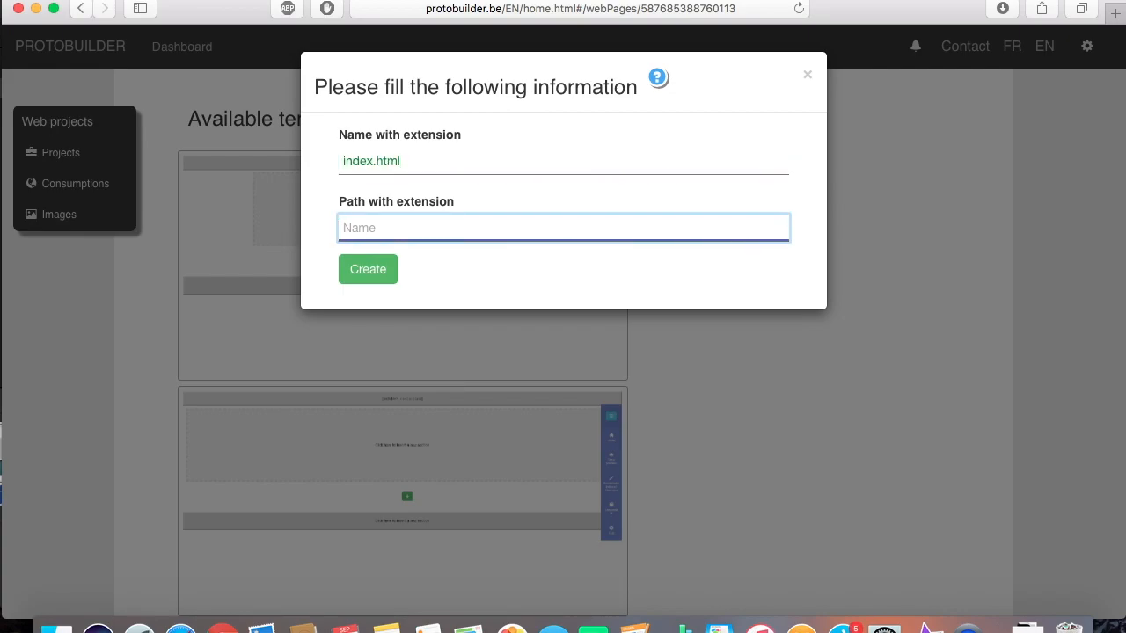
{"action": "type", "text": "index.html"}
{"action": "left_click", "coordinate": [376, 270]}
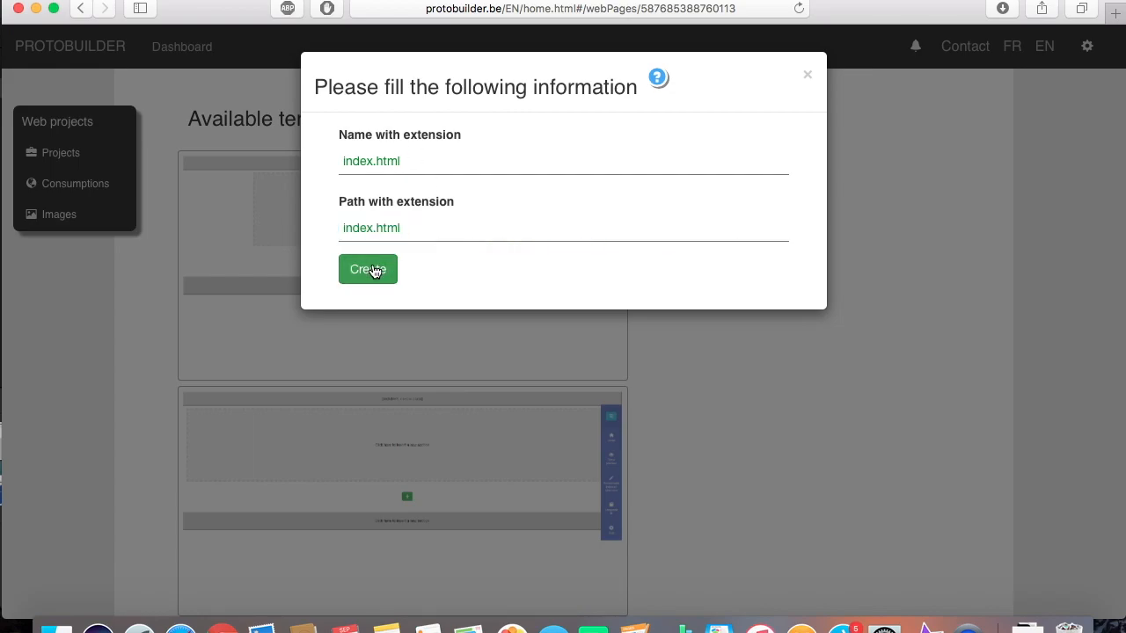
Check the project's list of production pages and look at the image library
{"action": "scroll", "coordinate": [726, 365], "scroll_direction": "up", "scroll_amount": 3}
{"action": "scroll", "coordinate": [732, 363], "scroll_direction": "up", "scroll_amount": 2}
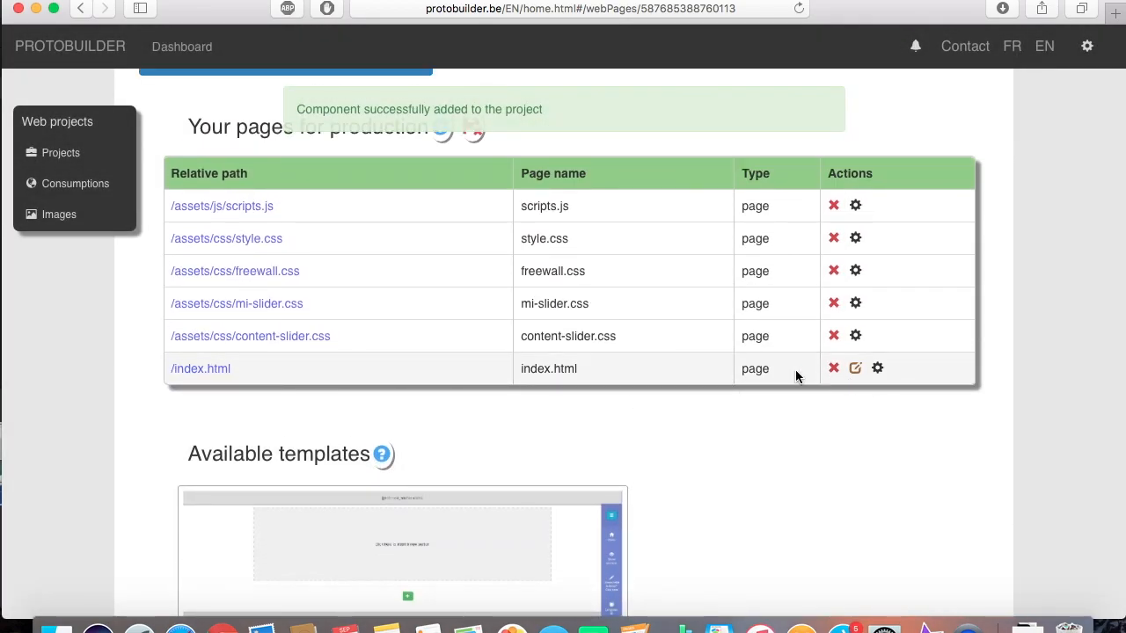
{"action": "scroll", "coordinate": [794, 377], "scroll_direction": "up", "scroll_amount": 2}
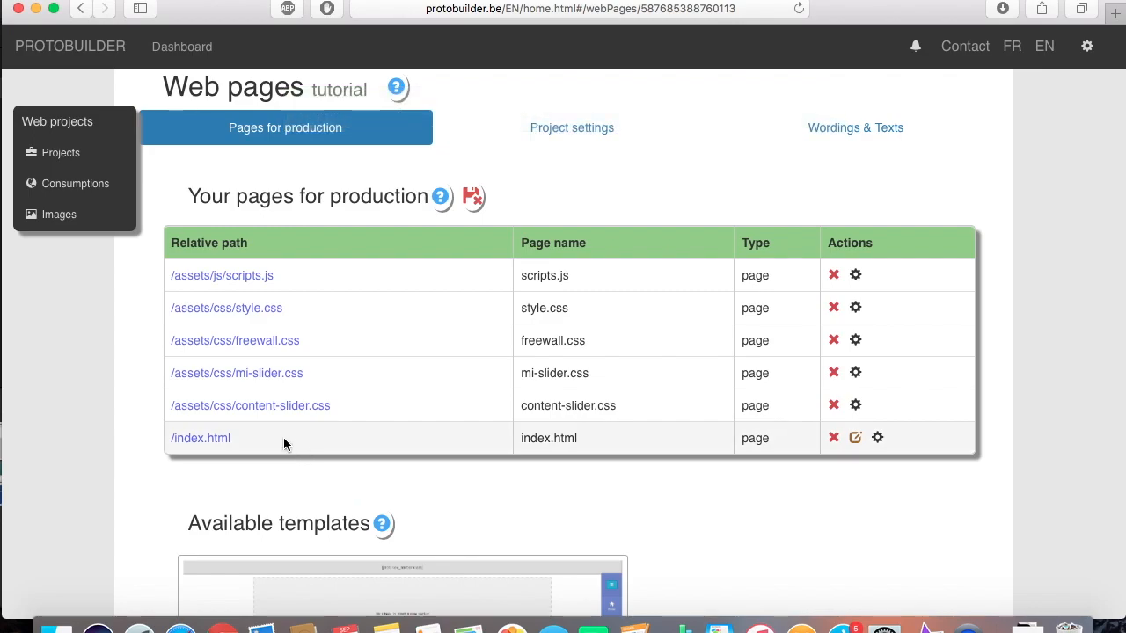
{"action": "left_click", "coordinate": [60, 217]}
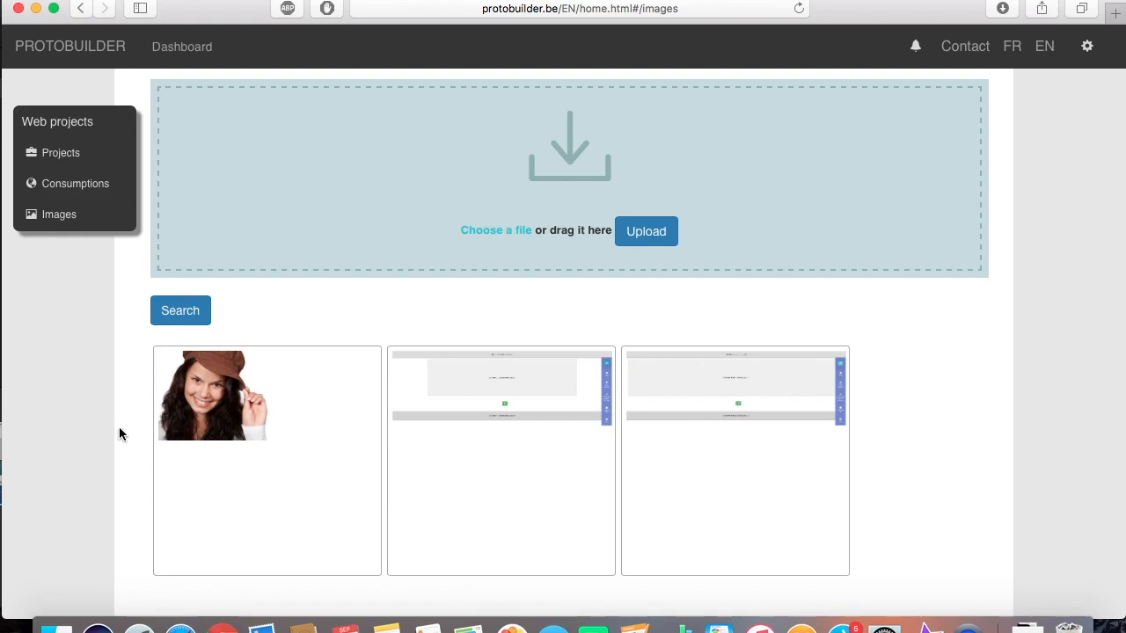
{"action": "mouse_move", "coordinate": [199, 452]}
Return to the tutorial project and open index.html in the page editor
{"action": "left_click", "coordinate": [72, 161]}
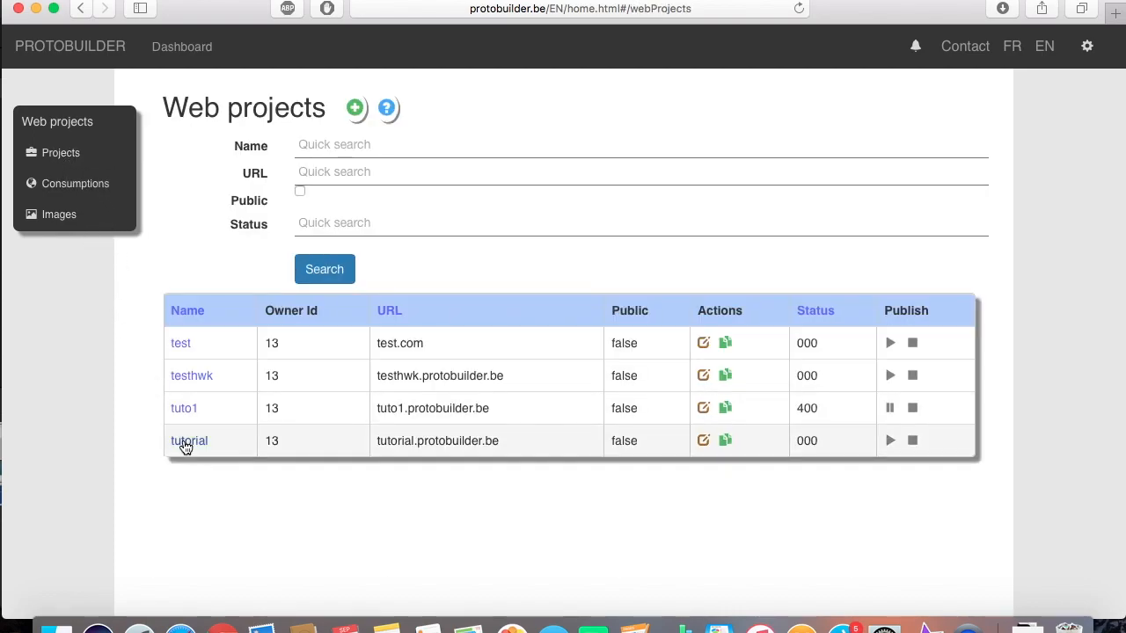
{"action": "left_click", "coordinate": [185, 444]}
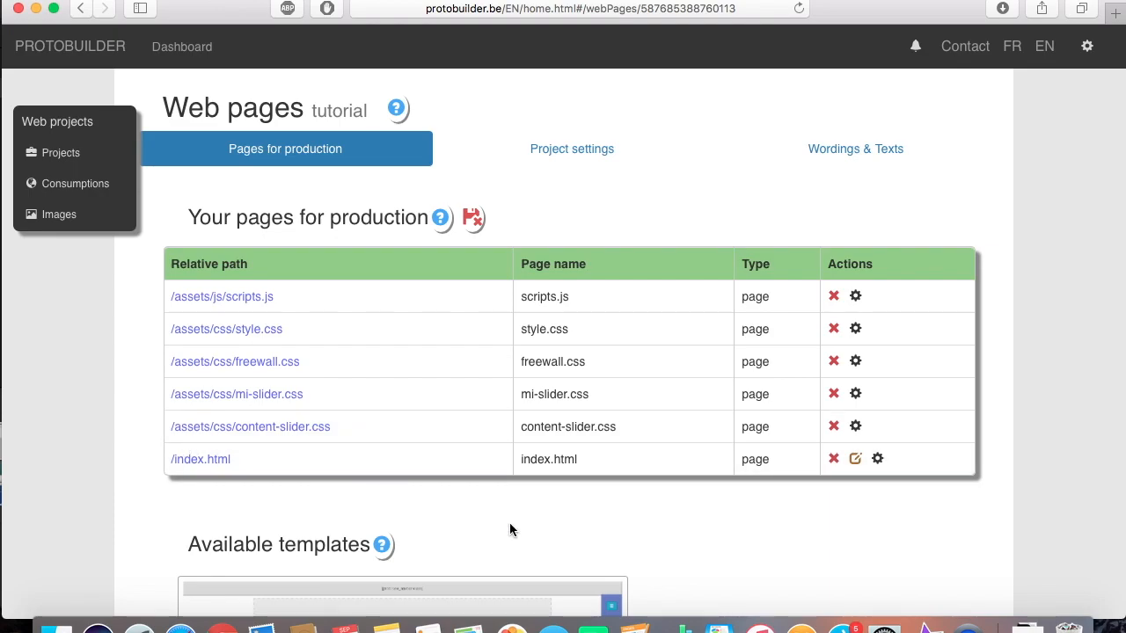
{"action": "left_click", "coordinate": [856, 459]}
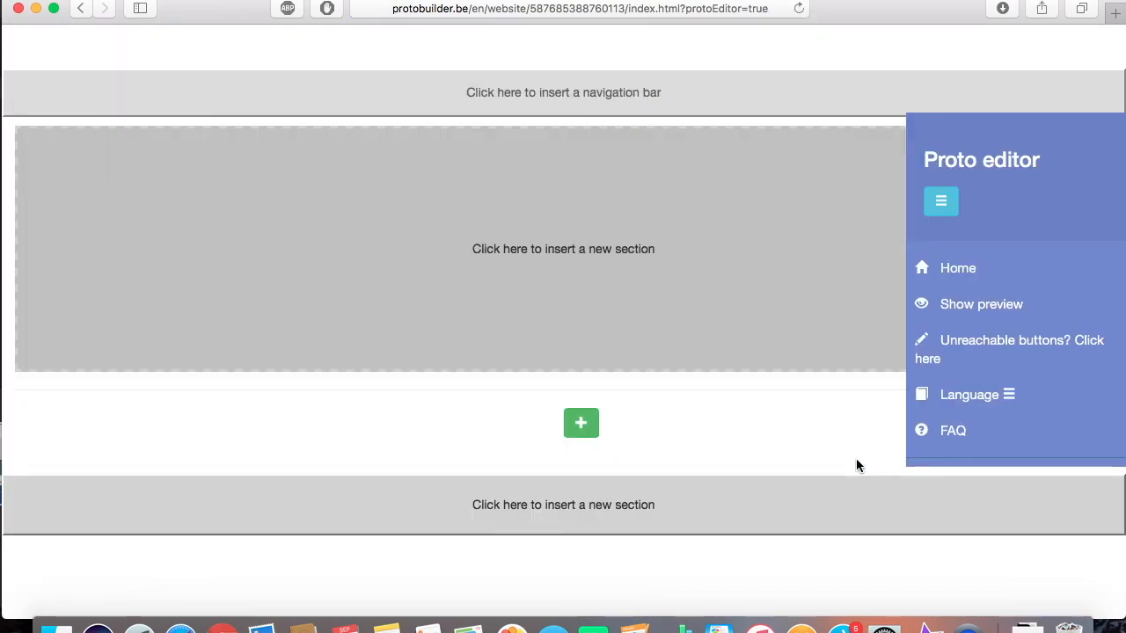
Collapse the Proto editor sidebar and insert the navbar-inverse-fixed-top.htm component as the page's navigation bar
{"action": "left_click", "coordinate": [940, 201]}
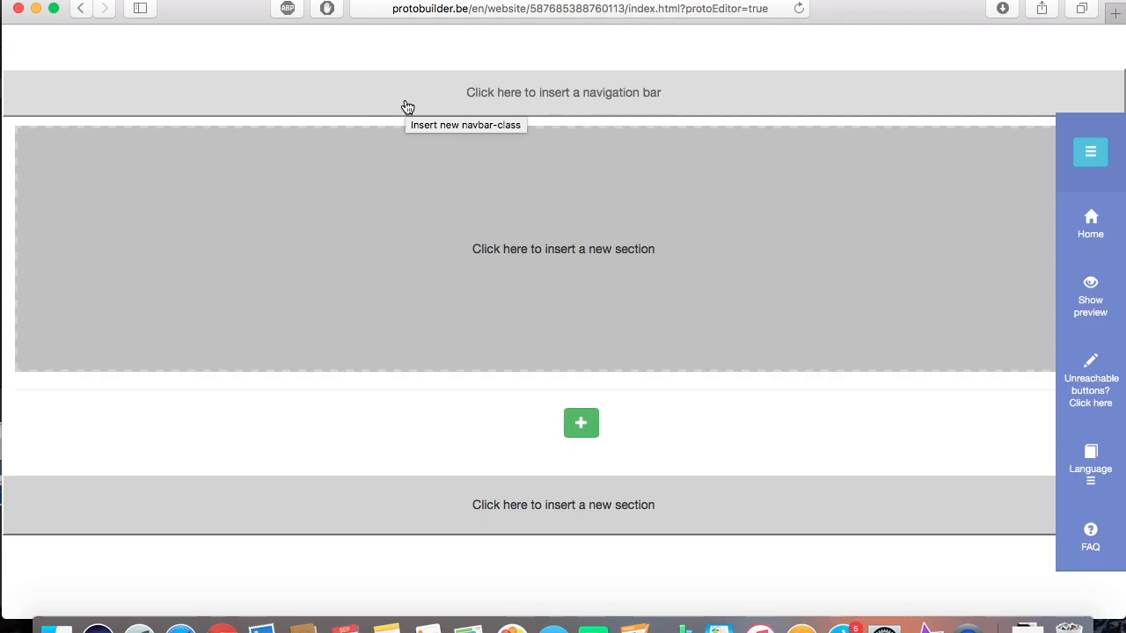
{"action": "left_click", "coordinate": [563, 105]}
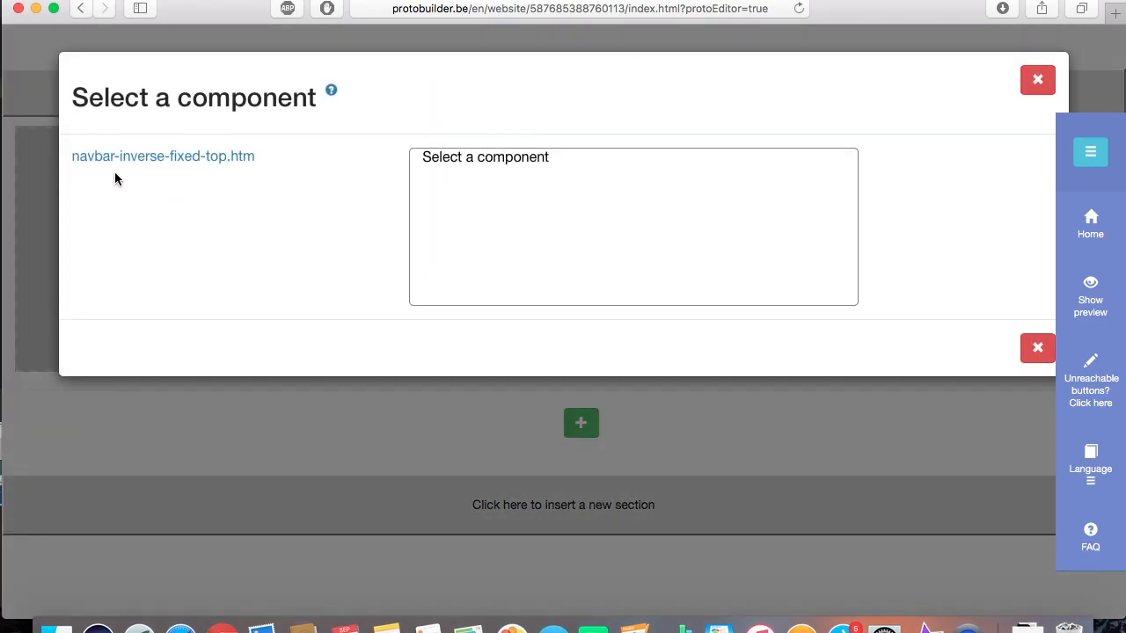
{"action": "mouse_move", "coordinate": [113, 159]}
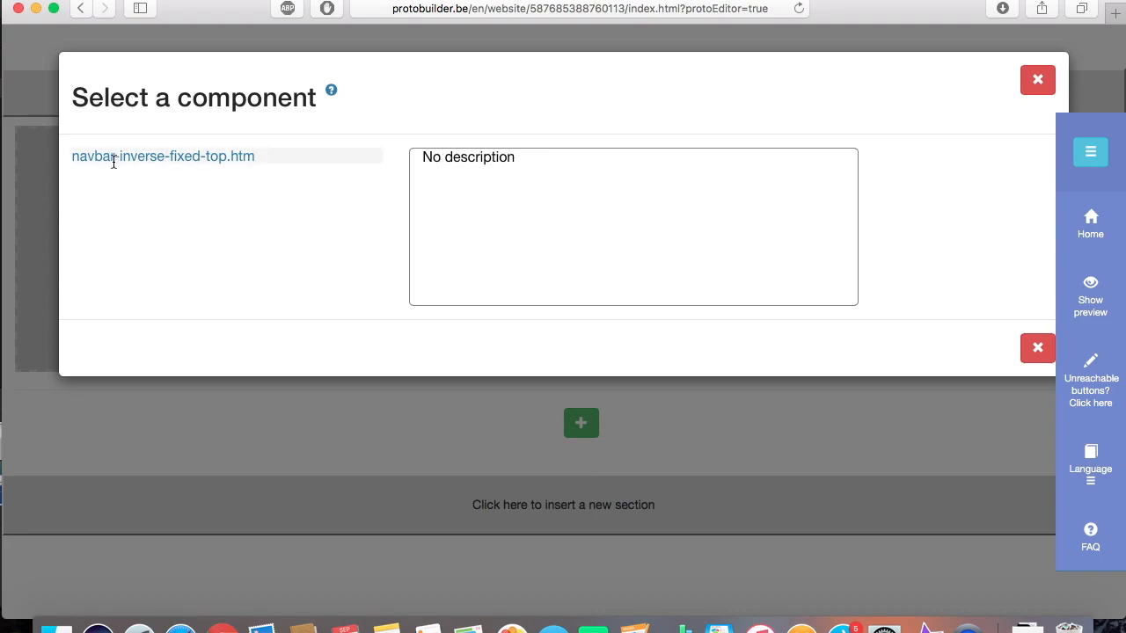
{"action": "left_click", "coordinate": [114, 158]}
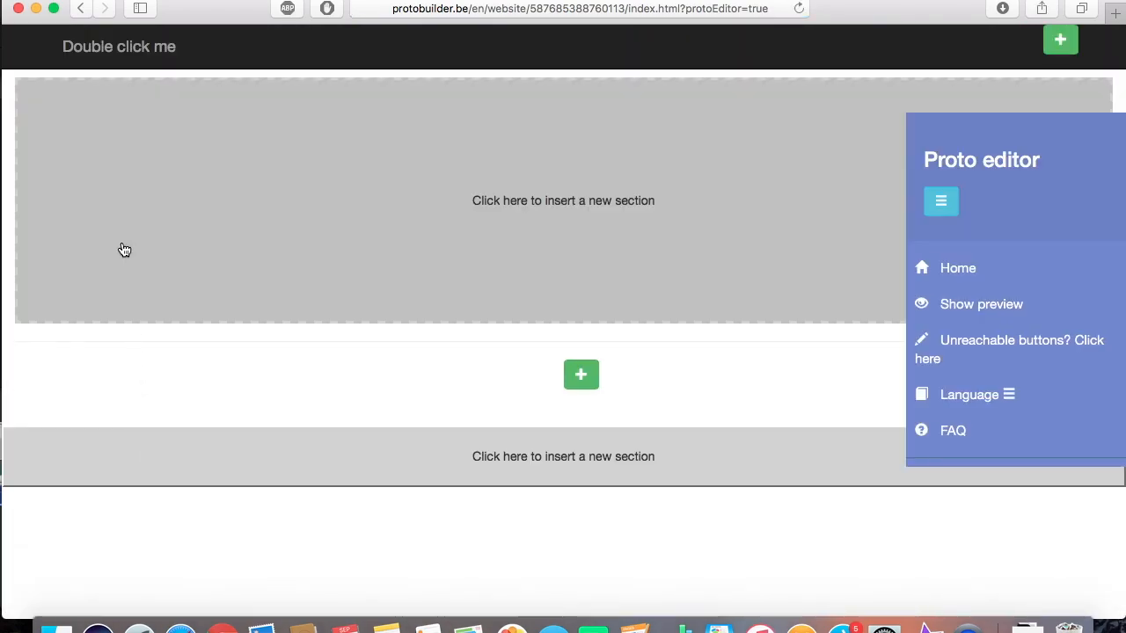
Replace the navigation bar's placeholder brand text with "Protobuilder" and save it
{"action": "double_click", "coordinate": [109, 48]}
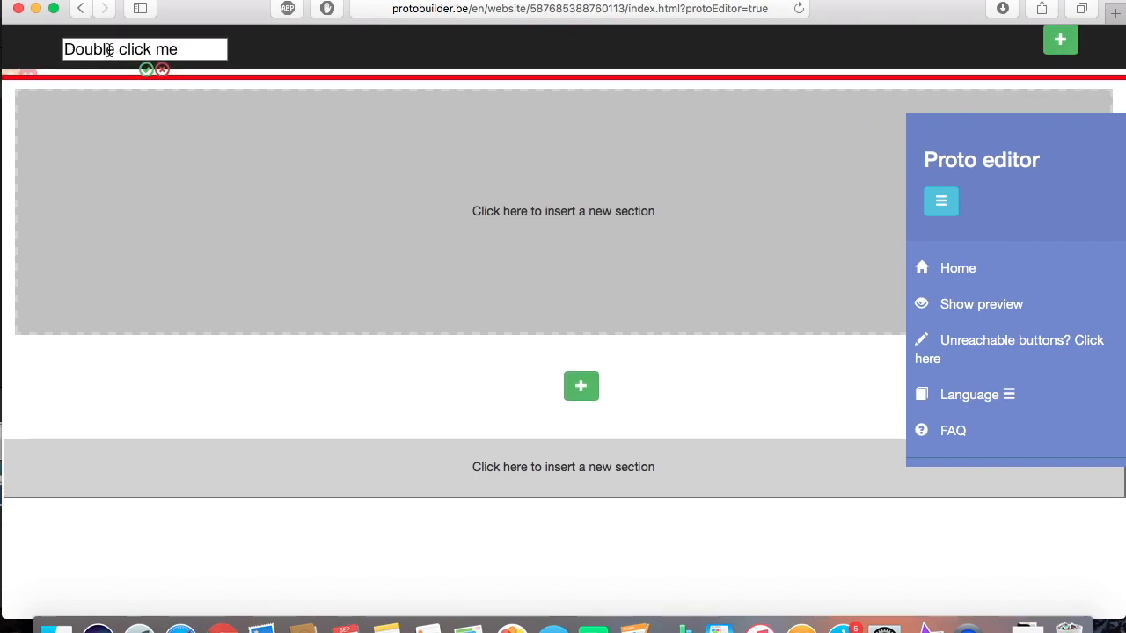
{"action": "left_click_drag", "start_coordinate": [198, 52], "coordinate": [48, 47]}
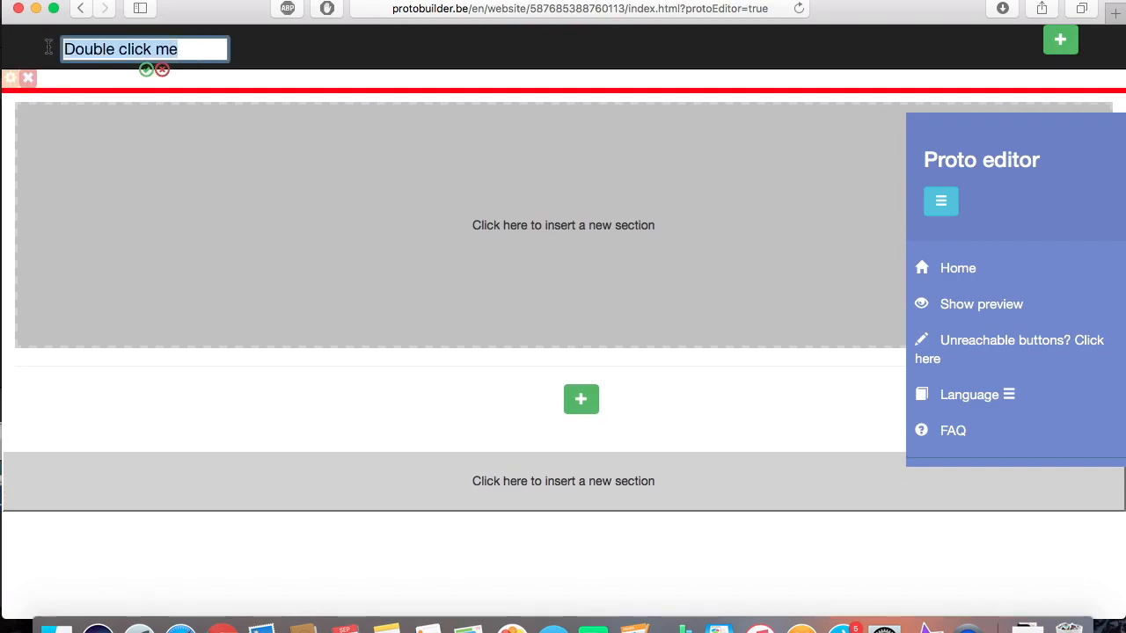
{"action": "type", "text": "Protobuil"}
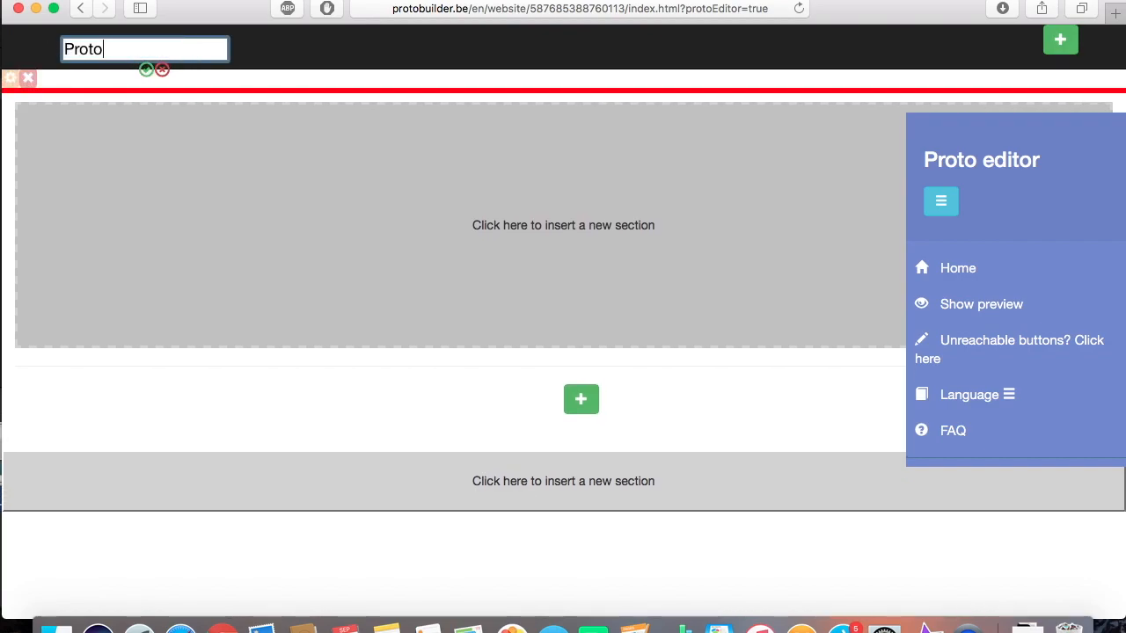
{"action": "type", "text": "der"}
{"action": "left_click", "coordinate": [147, 71]}
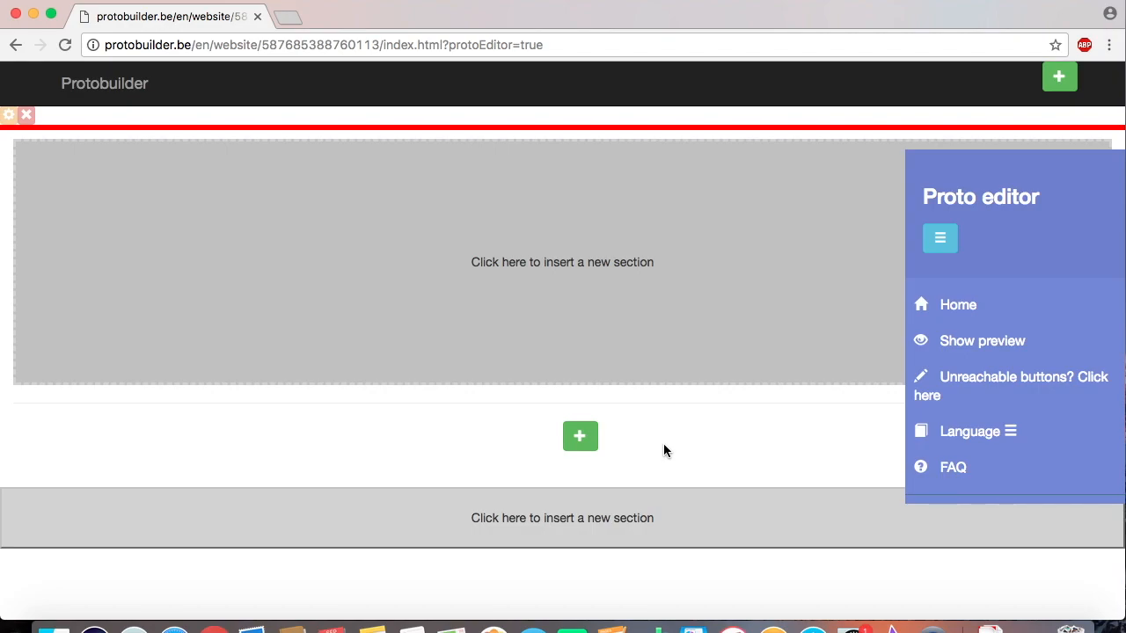
Collapse the Proto editor sidebar and insert the empty row.htm component as a new section below the navigation bar
{"action": "left_click", "coordinate": [941, 236]}
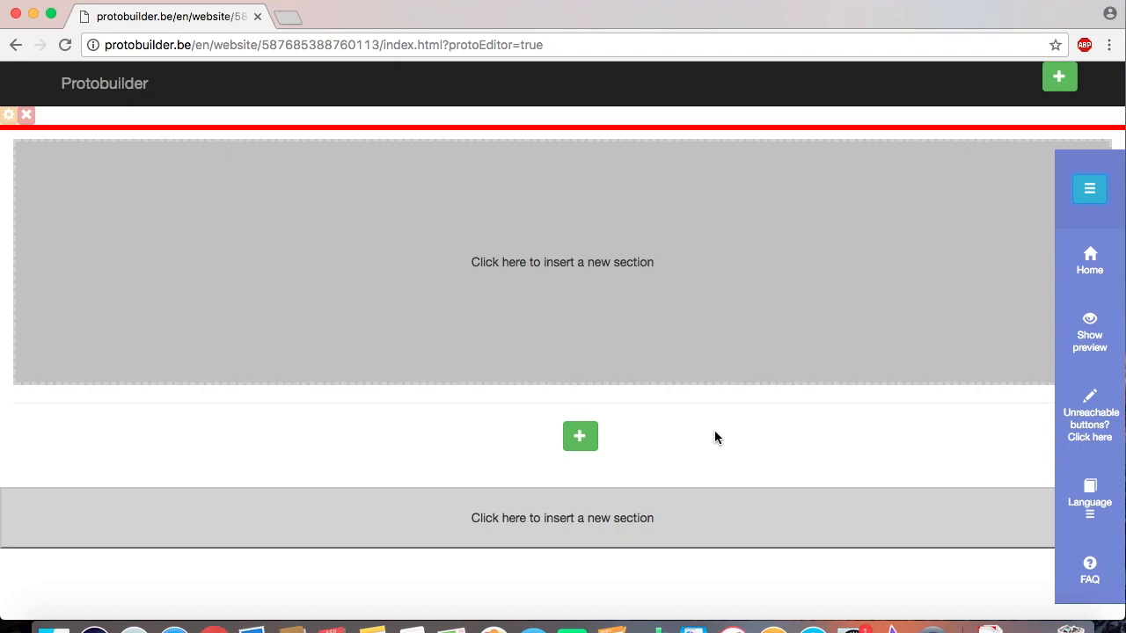
{"action": "left_click", "coordinate": [571, 324]}
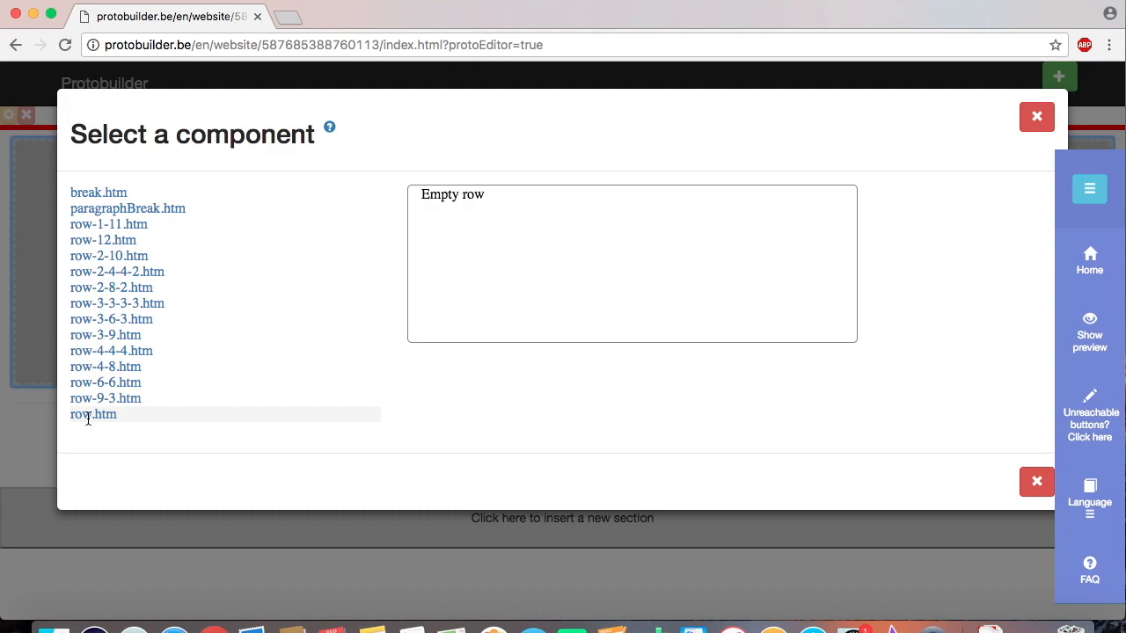
{"action": "left_click", "coordinate": [88, 416]}
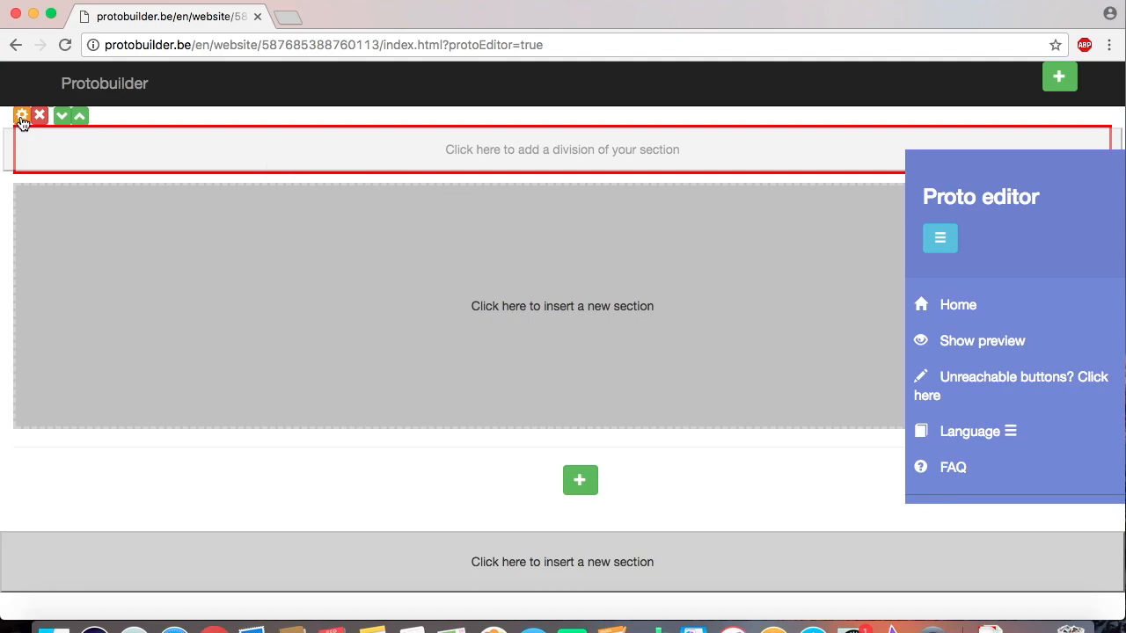
Customize the new row with the uploaded photo of the woman in a brown hat as its background image
{"action": "left_click", "coordinate": [22, 121]}
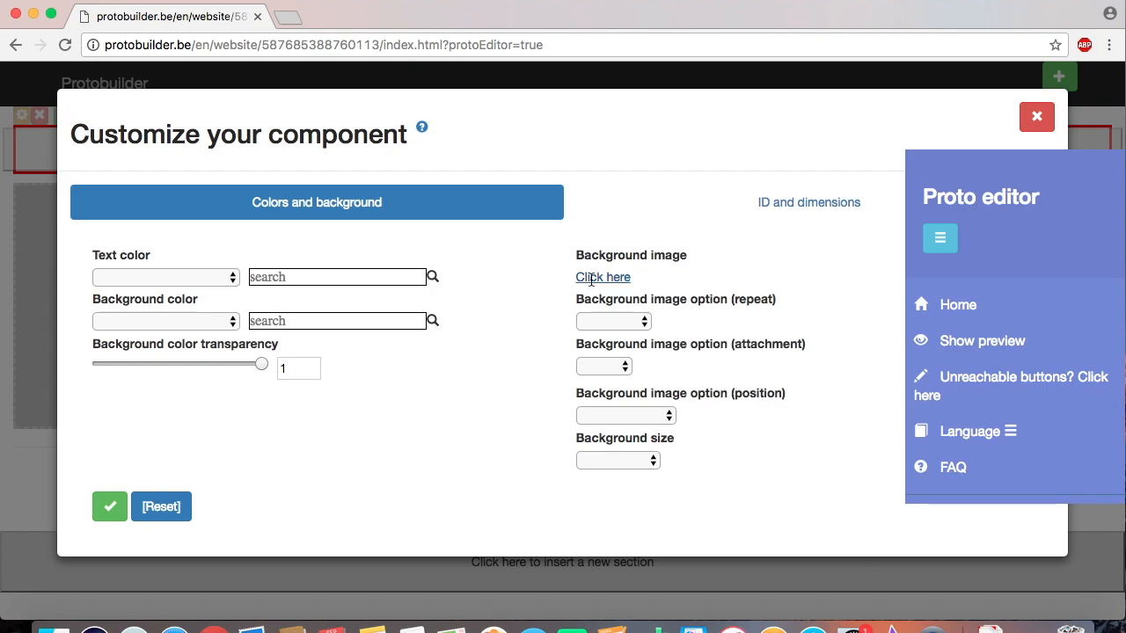
{"action": "left_click", "coordinate": [591, 280]}
{"action": "mouse_move", "coordinate": [384, 315]}
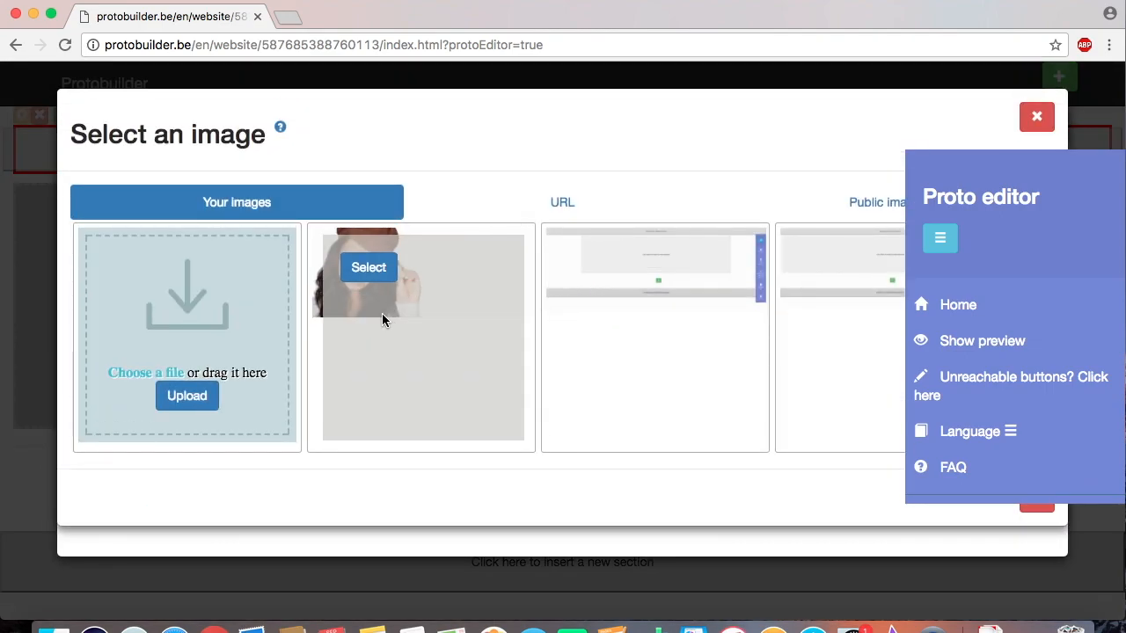
{"action": "left_click", "coordinate": [355, 276]}
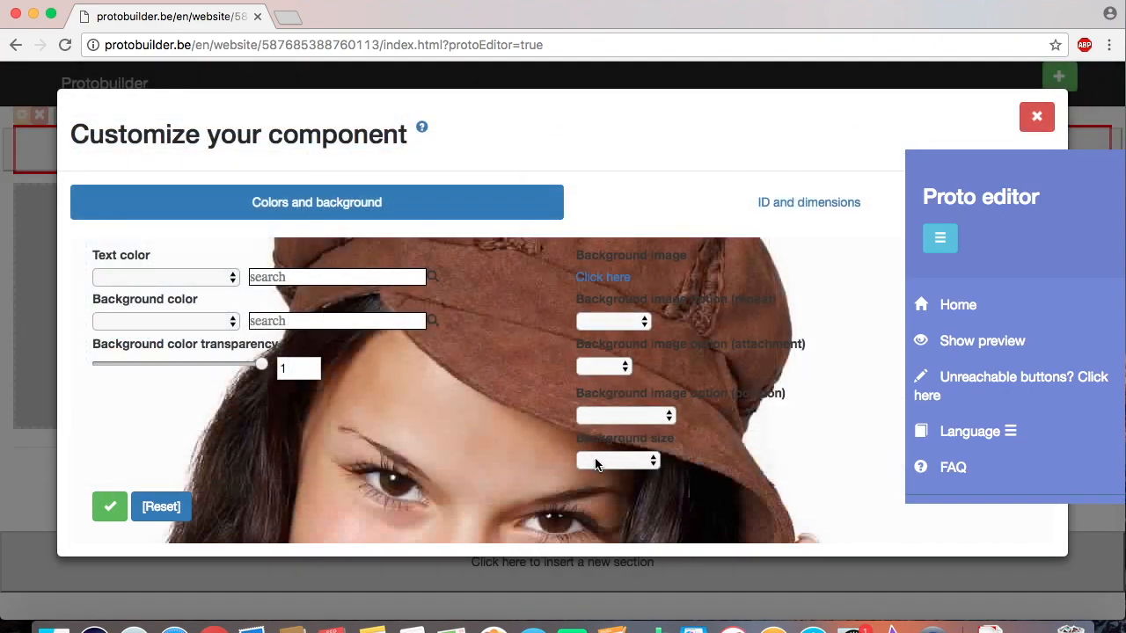
Set the row's background size to cover and the background image position to left center
{"action": "left_click", "coordinate": [596, 461]}
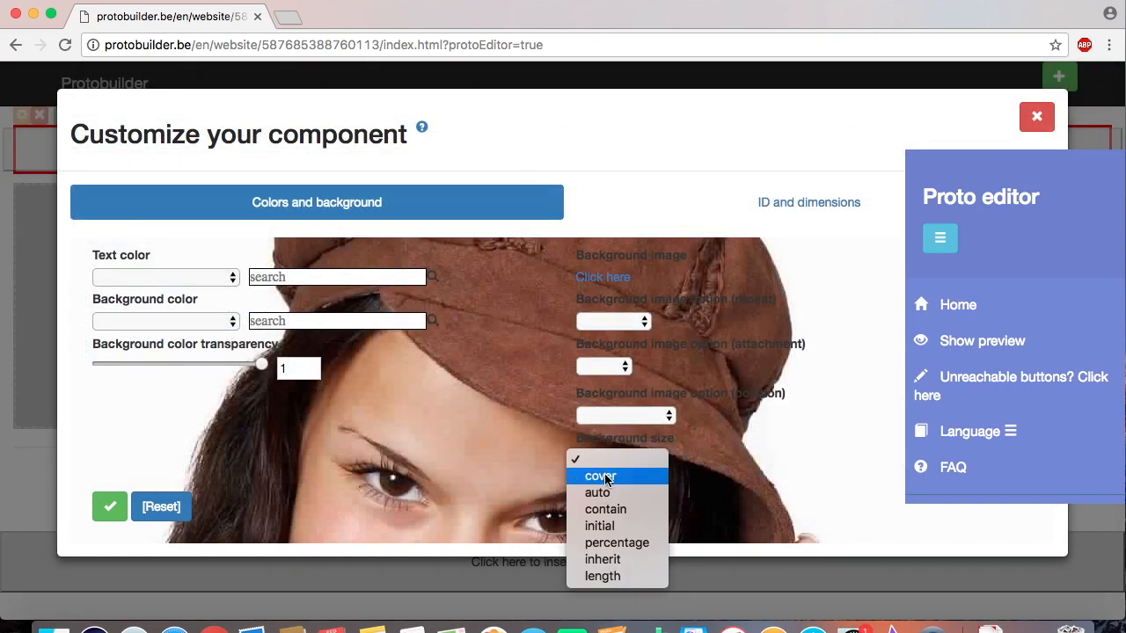
{"action": "left_click", "coordinate": [603, 474]}
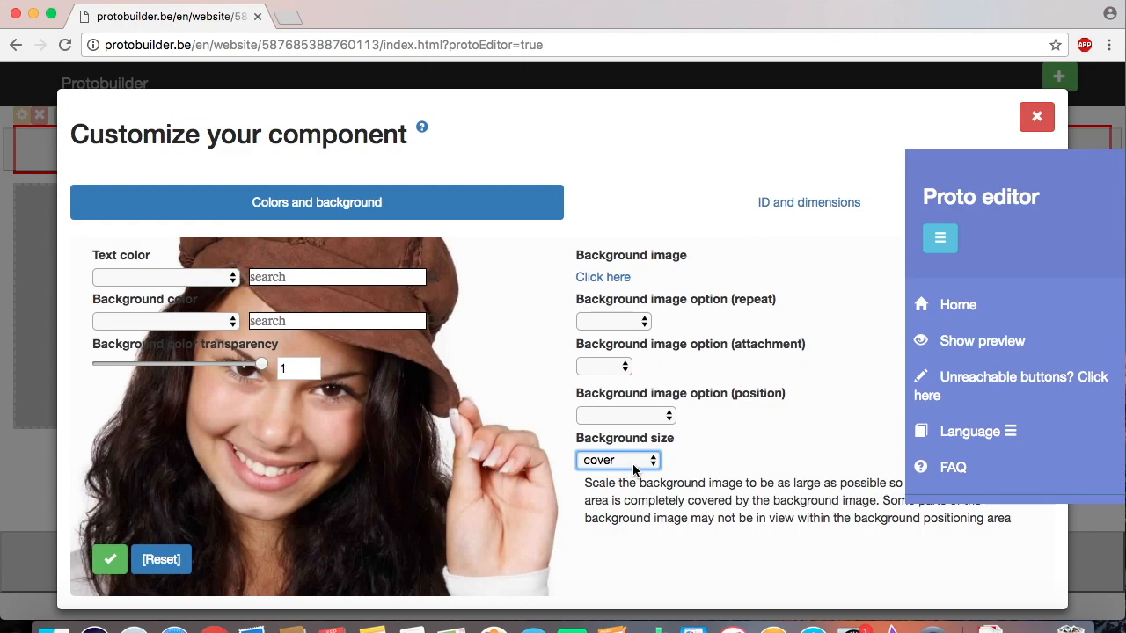
{"action": "left_click", "coordinate": [647, 419]}
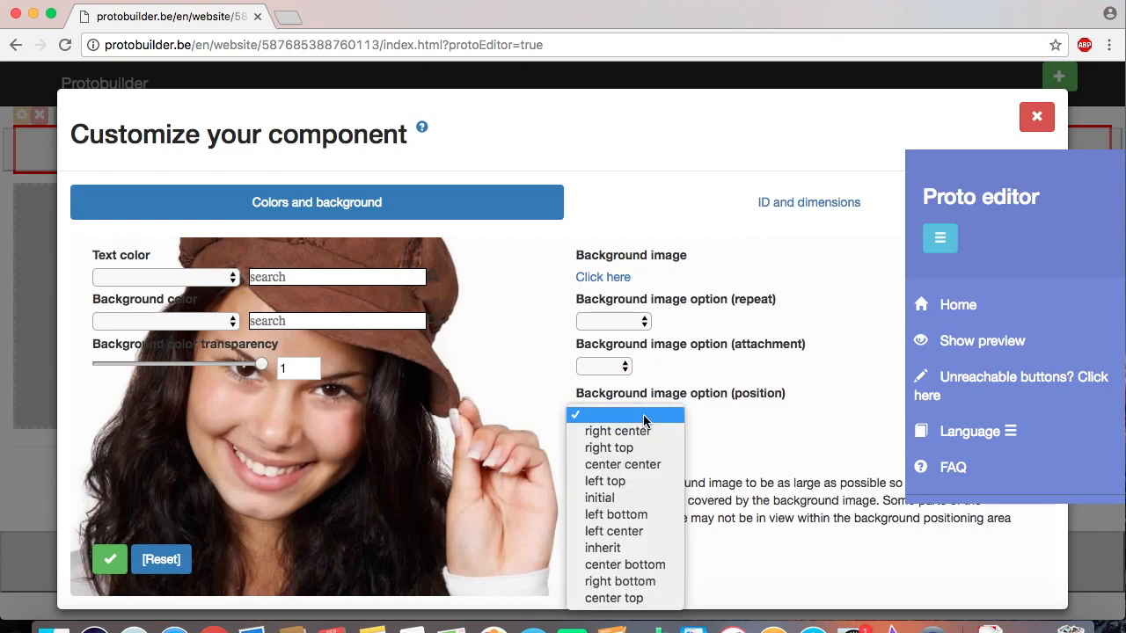
{"action": "left_click", "coordinate": [419, 411]}
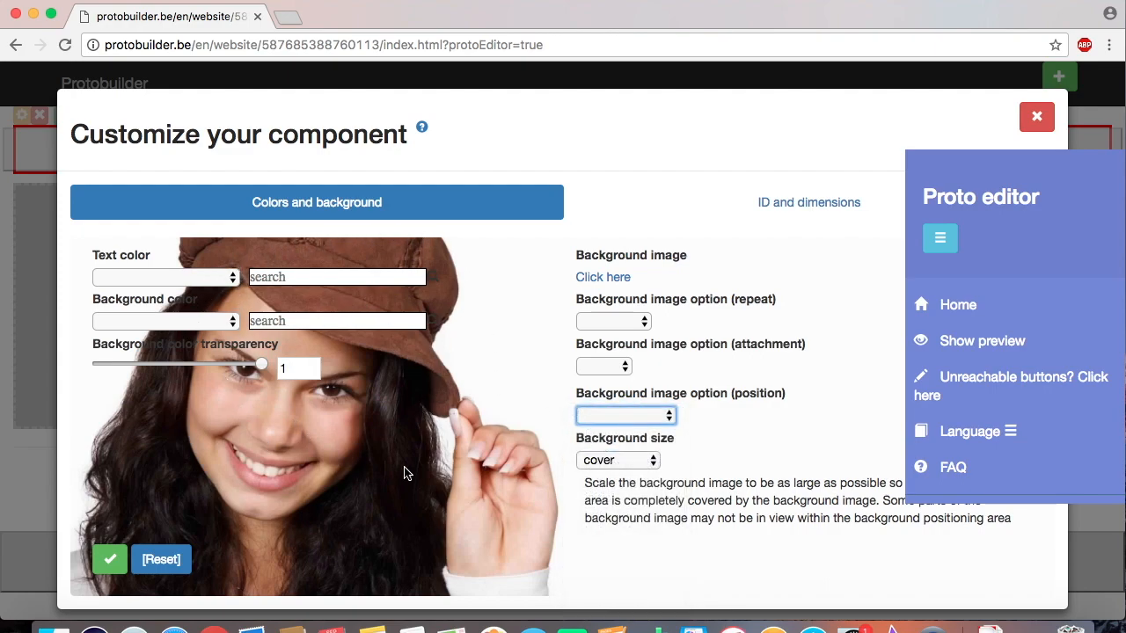
{"action": "left_click", "coordinate": [612, 416]}
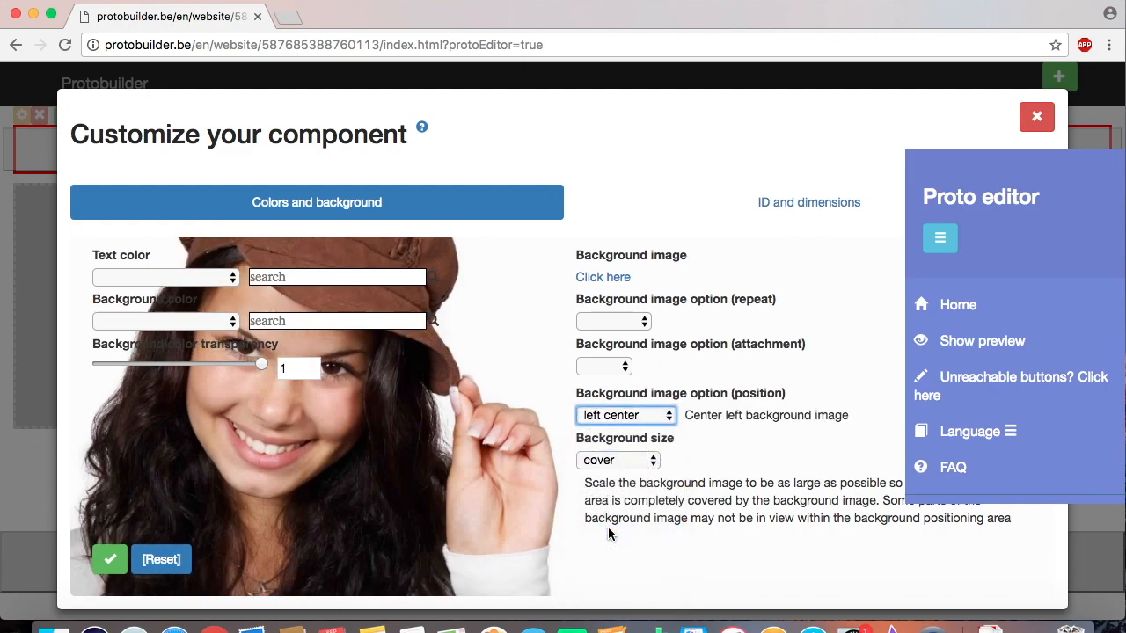
Set the row's custom height to 550 px and apply the customization
{"action": "left_click", "coordinate": [591, 205]}
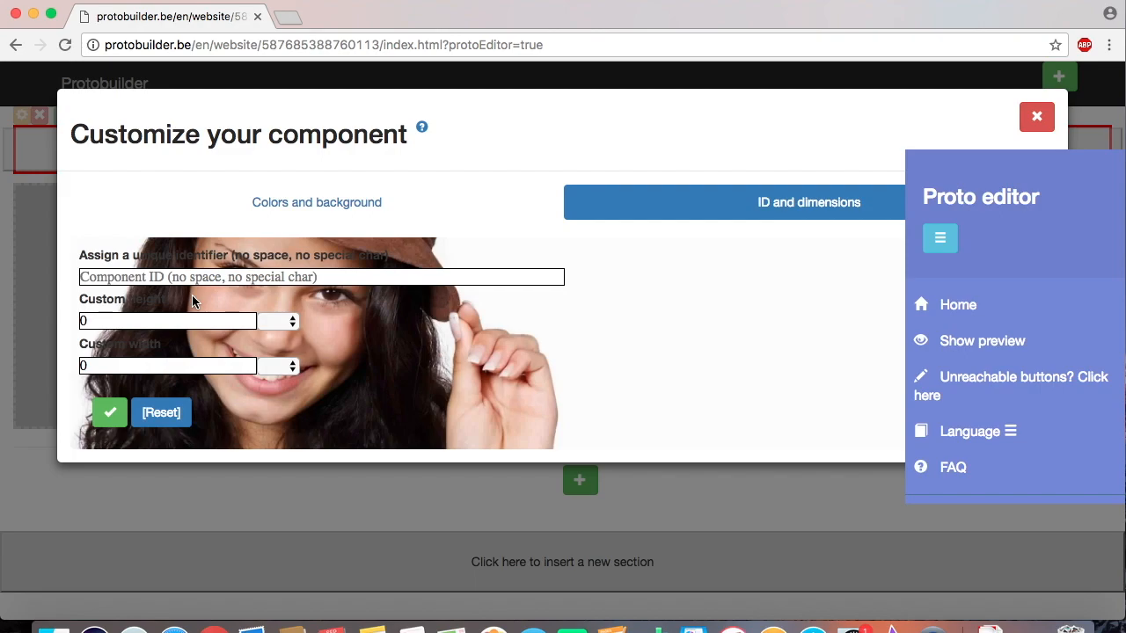
{"action": "left_click_drag", "start_coordinate": [102, 322], "coordinate": [76, 322]}
{"action": "type", "text": "55"}
{"action": "left_click", "coordinate": [279, 322]}
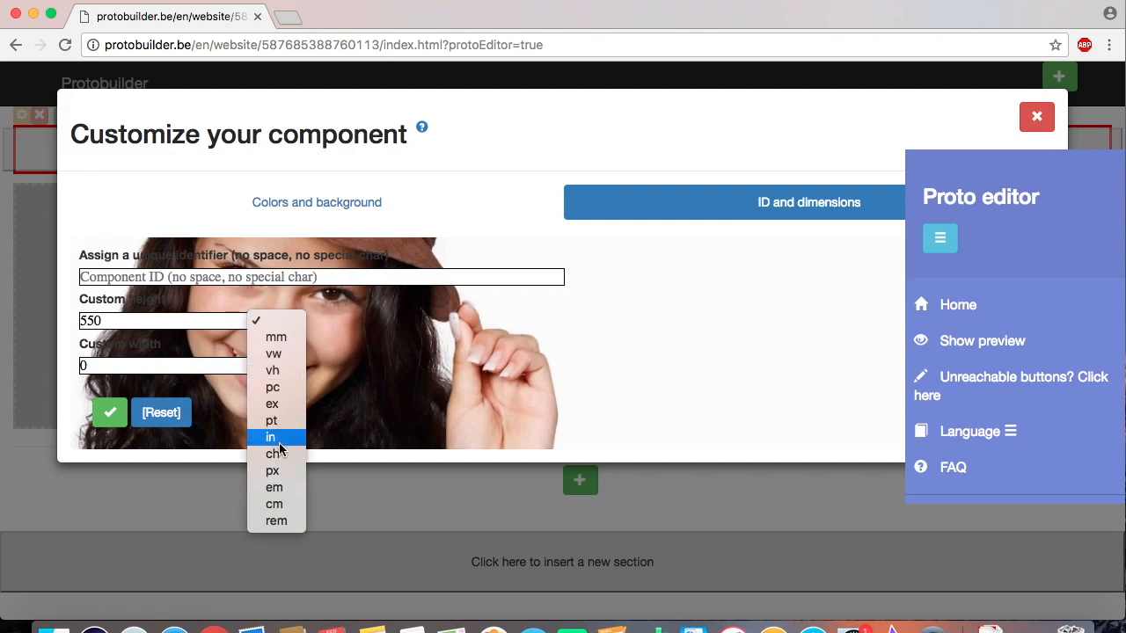
{"action": "left_click", "coordinate": [273, 471]}
{"action": "left_click", "coordinate": [105, 413]}
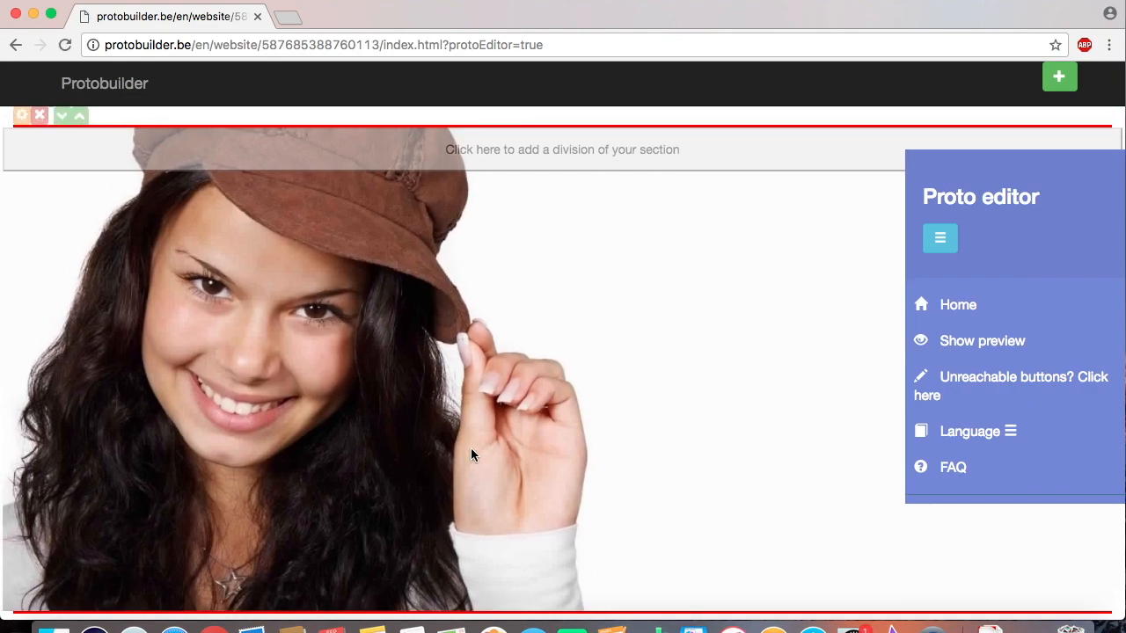
Divide the photo section with 2-columns-9-3.htm and insert genericContent.htm into its wide column
{"action": "left_click", "coordinate": [485, 166]}
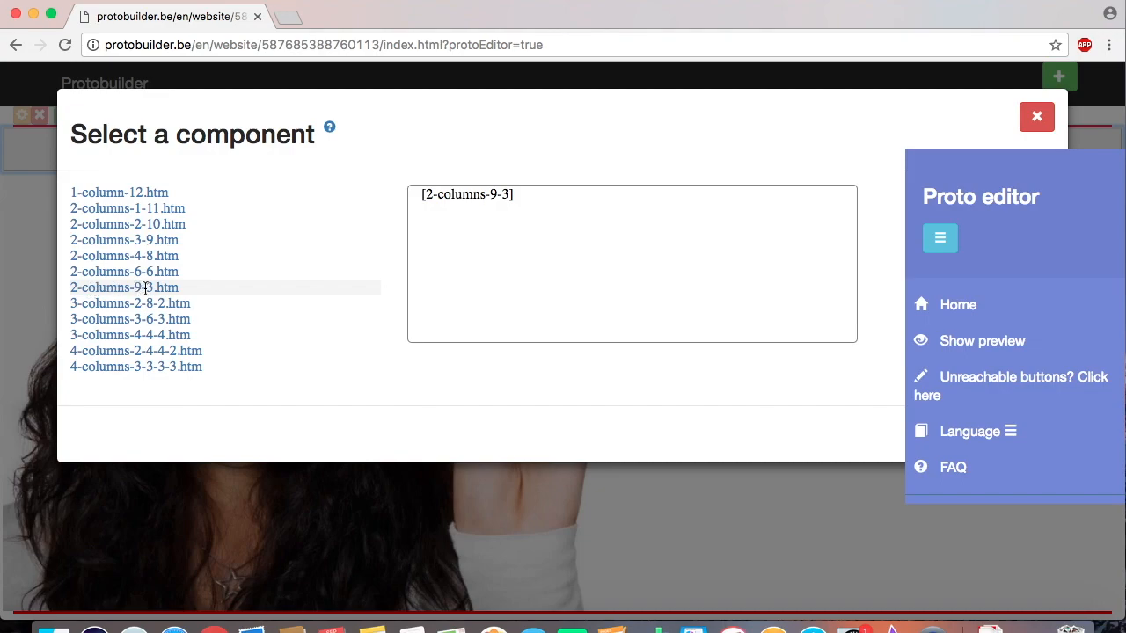
{"action": "left_click", "coordinate": [118, 288]}
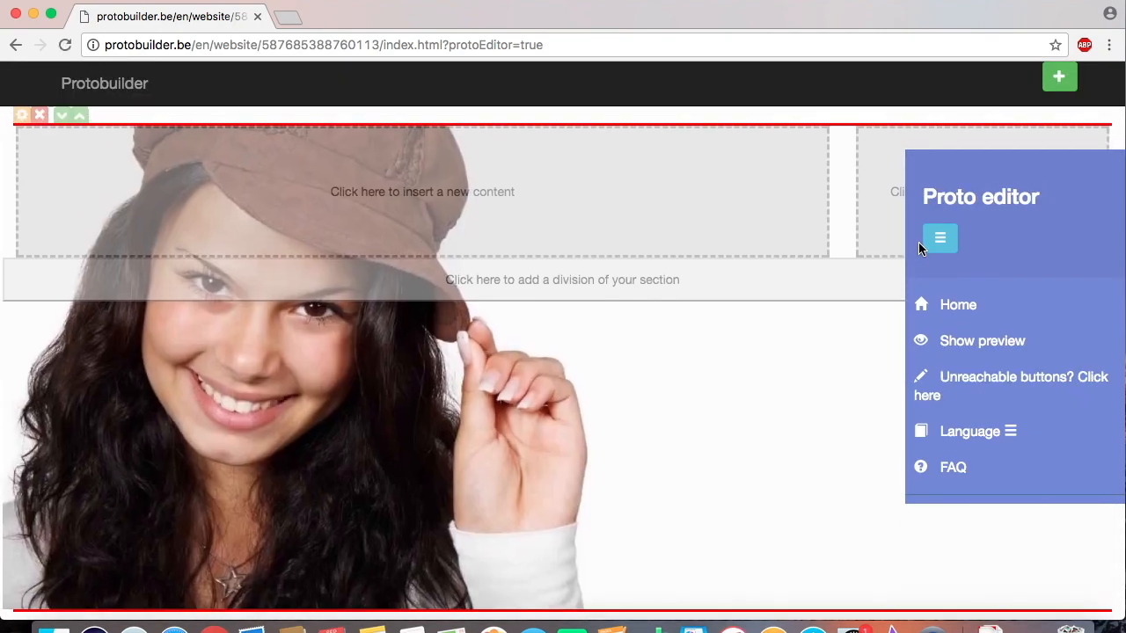
{"action": "left_click", "coordinate": [930, 247]}
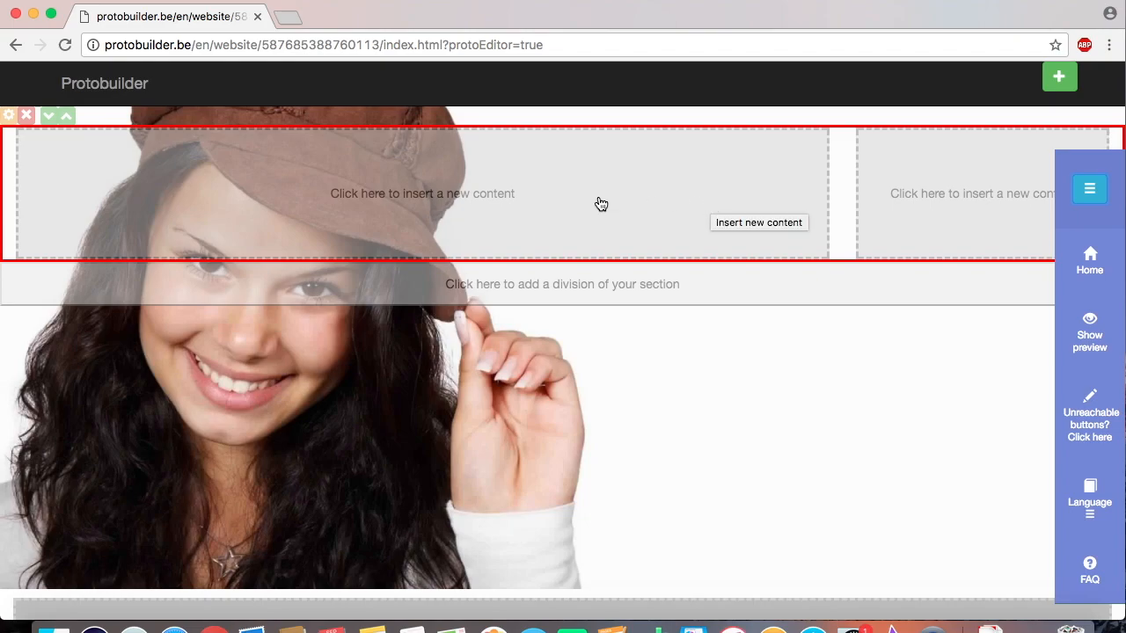
{"action": "left_click", "coordinate": [519, 212]}
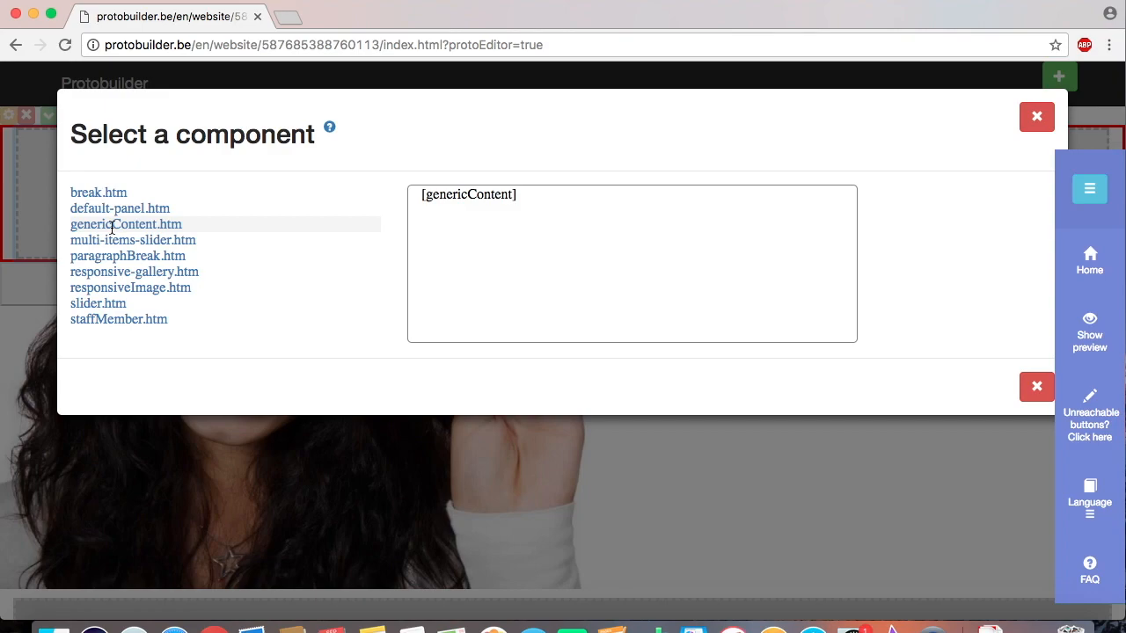
{"action": "left_click", "coordinate": [112, 227]}
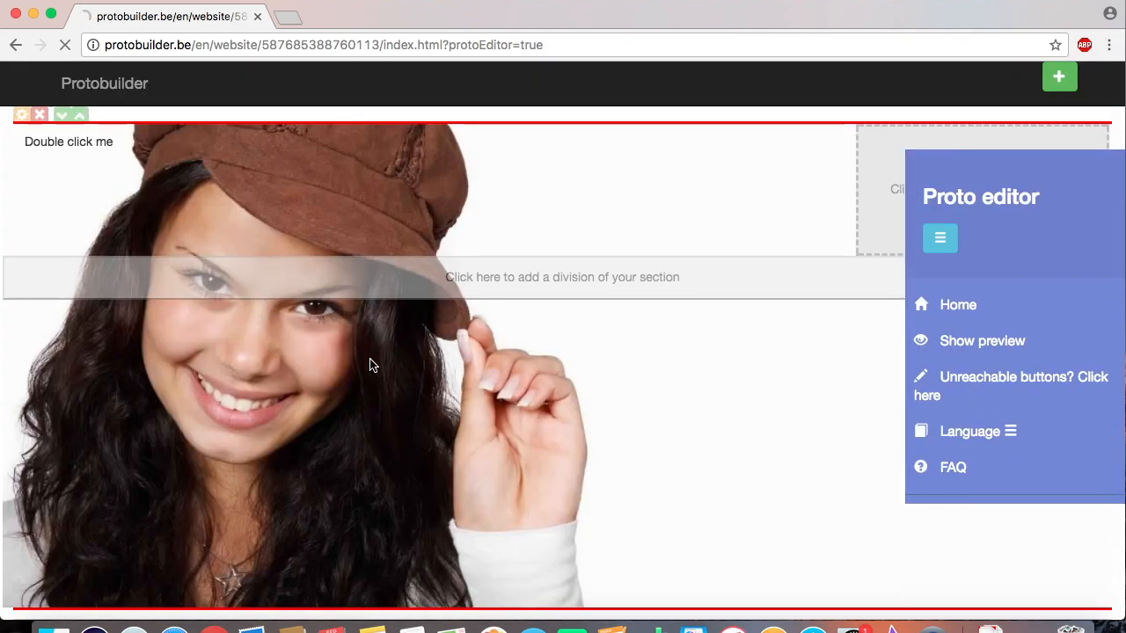
Replace the wide column's placeholder text with a run of empty lines followed by the right-aligned text "First tutorial"
{"action": "double_click", "coordinate": [77, 163]}
{"action": "double_click", "coordinate": [55, 144]}
{"action": "left_click", "coordinate": [56, 144]}
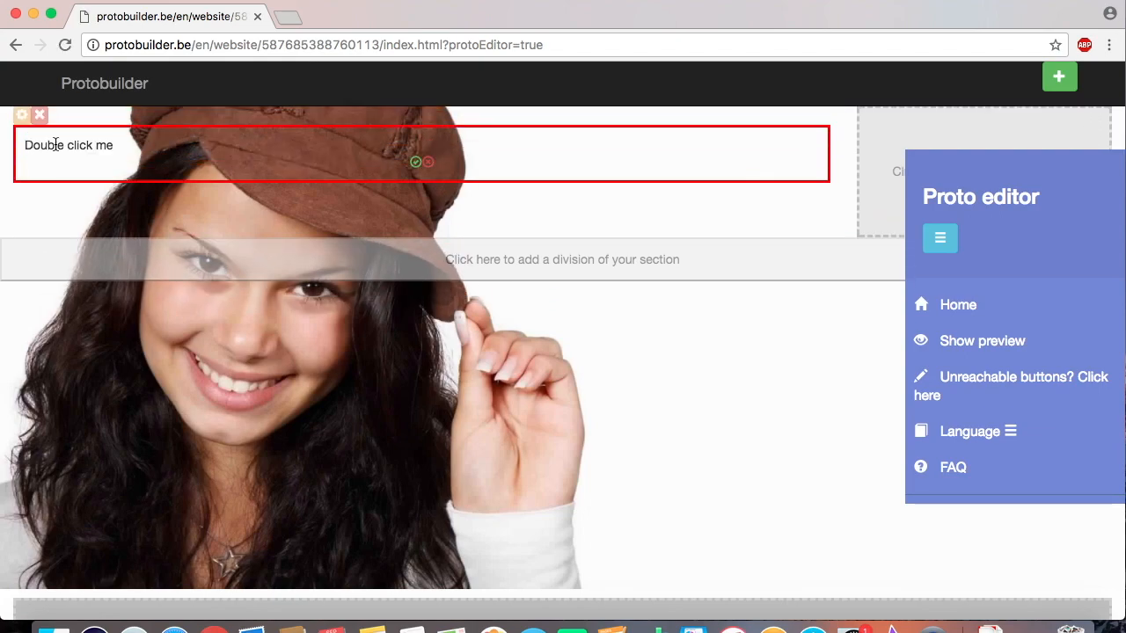
{"action": "left_click", "coordinate": [128, 145]}
{"action": "left_click_drag", "start_coordinate": [128, 145], "coordinate": [6, 145]}
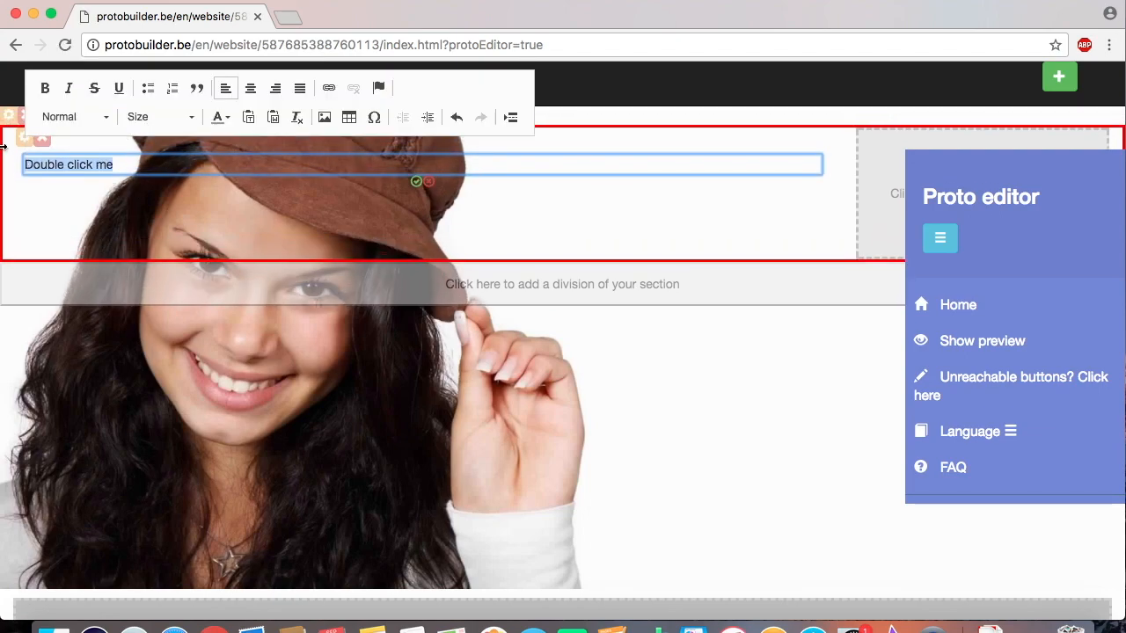
{"action": "key", "text": "BackSpace"}
{"action": "key", "text": "Return"}
{"action": "key", "text": "Return"}
{"action": "key", "text": "Return"}
{"action": "key", "text": "Return"}
{"action": "key", "text": "Return"}
{"action": "key", "text": "Return"}
{"action": "key", "text": "Return"}
{"action": "key", "text": "Return"}
{"action": "key", "text": "Return"}
{"action": "key", "text": "Return"}
{"action": "key", "text": "Return"}
{"action": "key", "text": "Return"}
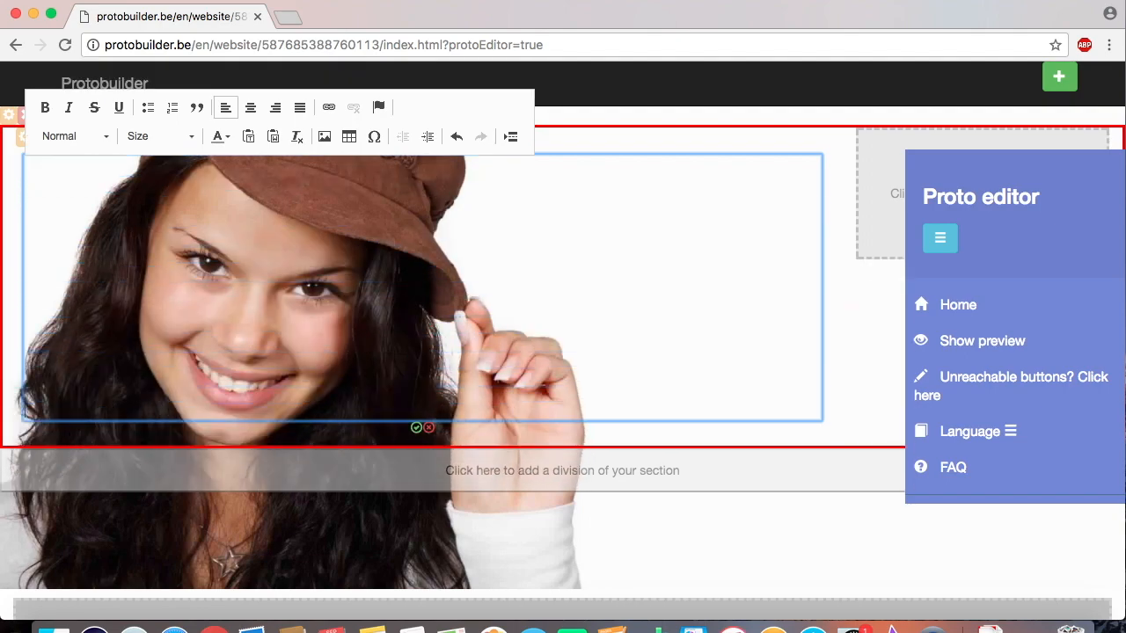
{"action": "key", "text": "Return"}
{"action": "key", "text": "Return"}
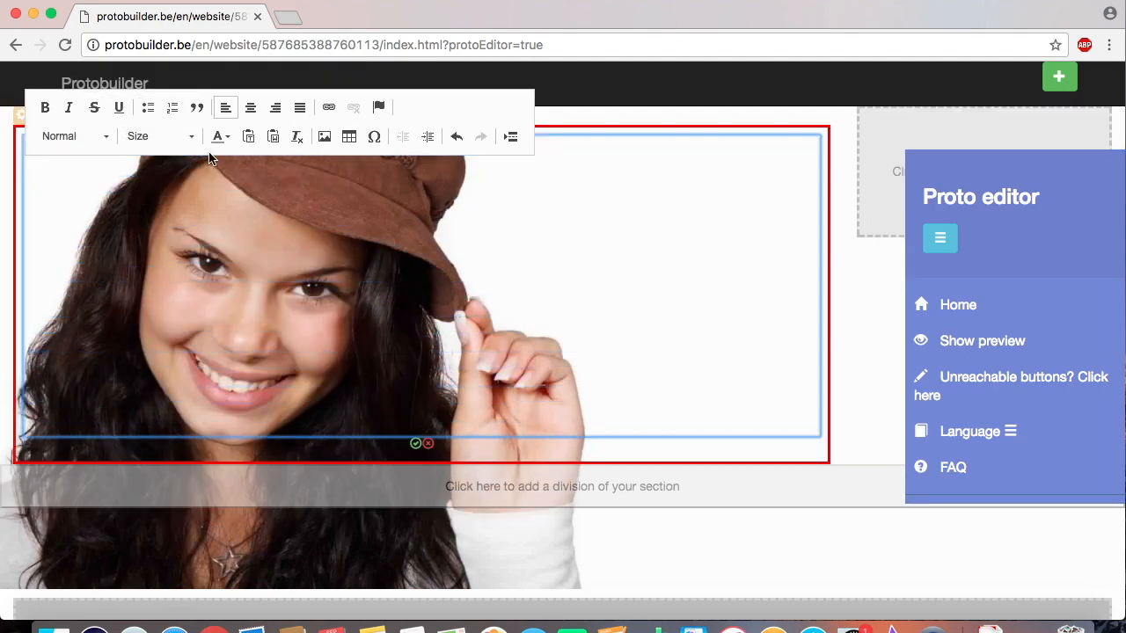
{"action": "left_click", "coordinate": [272, 113]}
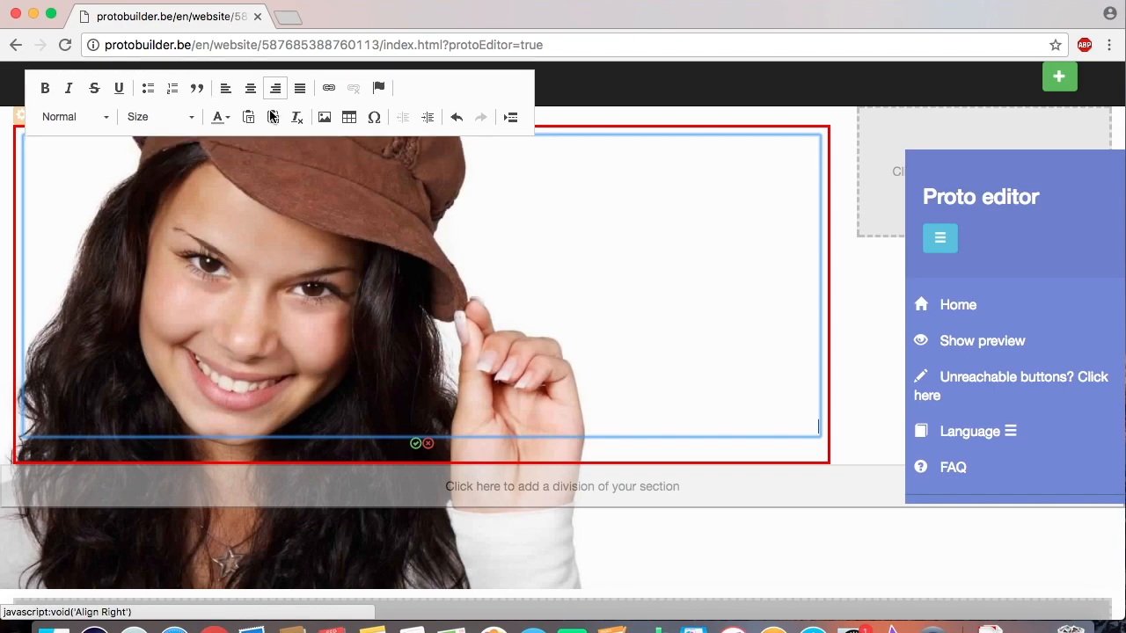
{"action": "type", "text": "First tutorial"}
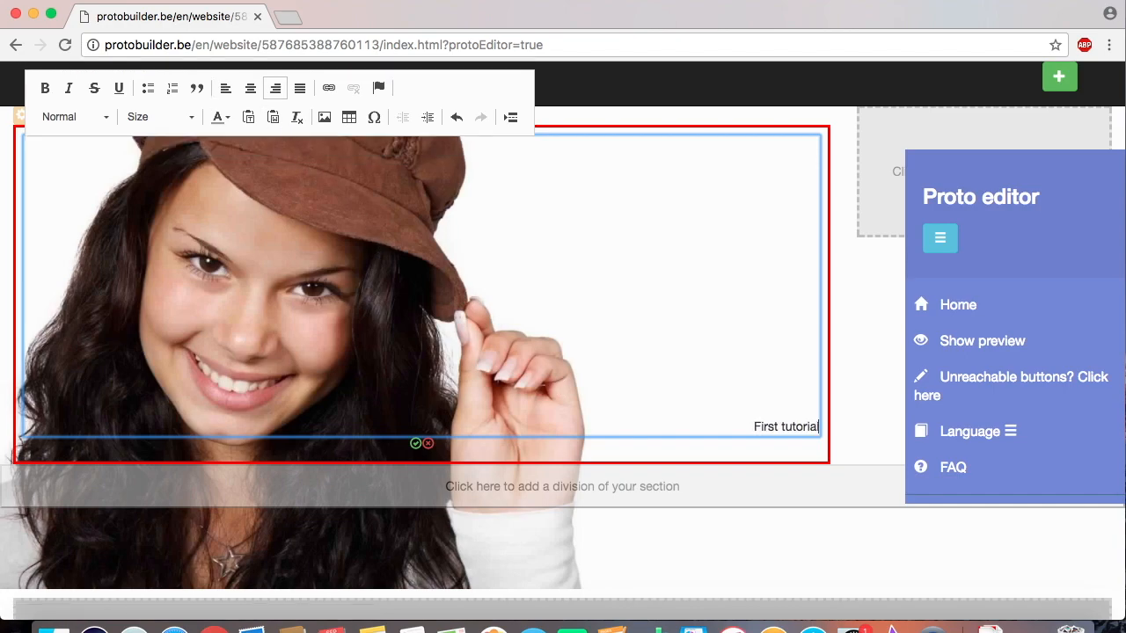
Format the "First tutorial" text as Heading 1 and save the content
{"action": "key", "text": "shift+Left"}
{"action": "key", "text": "shift+Left"}
{"action": "key", "text": "shift+Left"}
{"action": "key", "text": "shift+Left"}
{"action": "key", "text": "shift+Left"}
{"action": "key", "text": "shift+Left"}
{"action": "key", "text": "shift+Left"}
{"action": "key", "text": "shift+Left"}
{"action": "key", "text": "shift+Left"}
{"action": "key", "text": "shift+Left"}
{"action": "key", "text": "shift+Left"}
{"action": "key", "text": "shift+Left"}
{"action": "key", "text": "shift+Left"}
{"action": "key", "text": "shift+Left"}
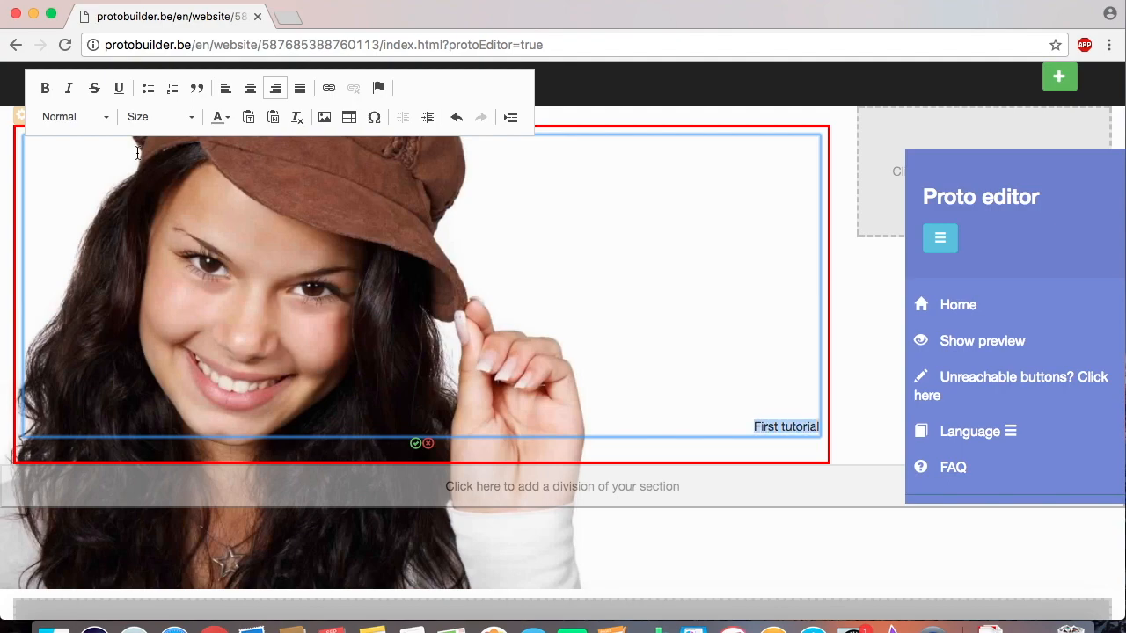
{"action": "left_click", "coordinate": [107, 123]}
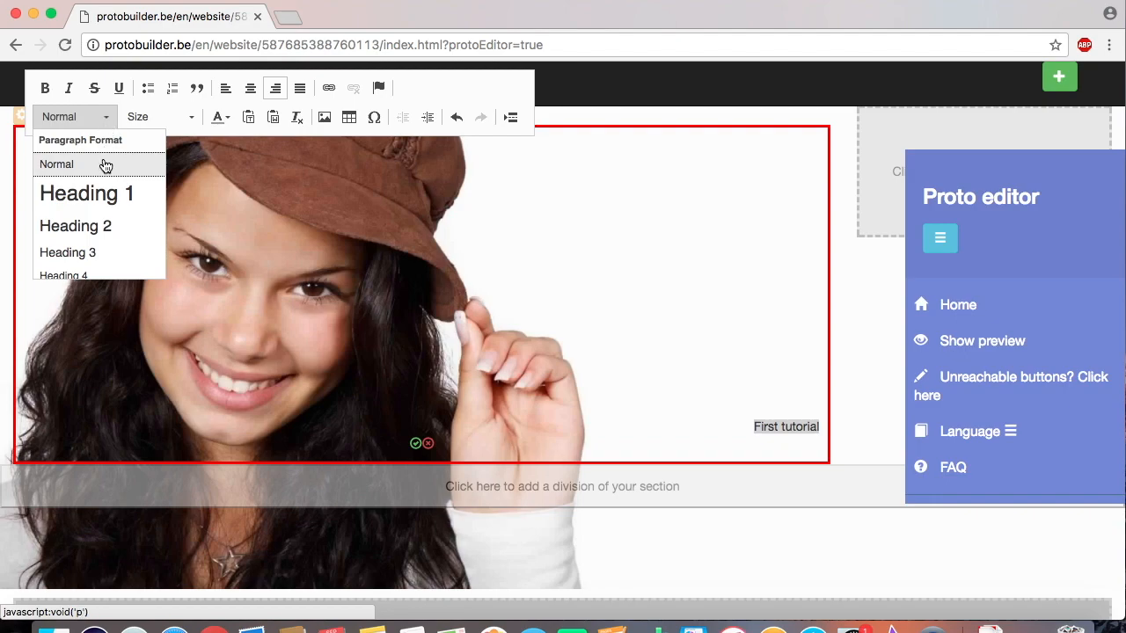
{"action": "left_click", "coordinate": [107, 190]}
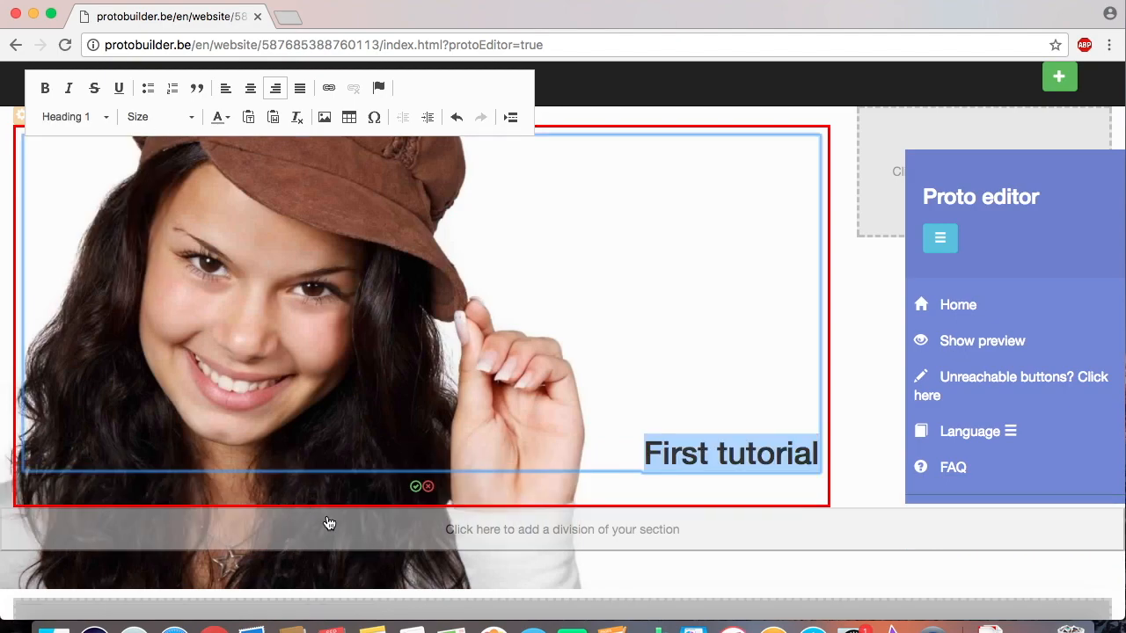
{"action": "left_click", "coordinate": [416, 489]}
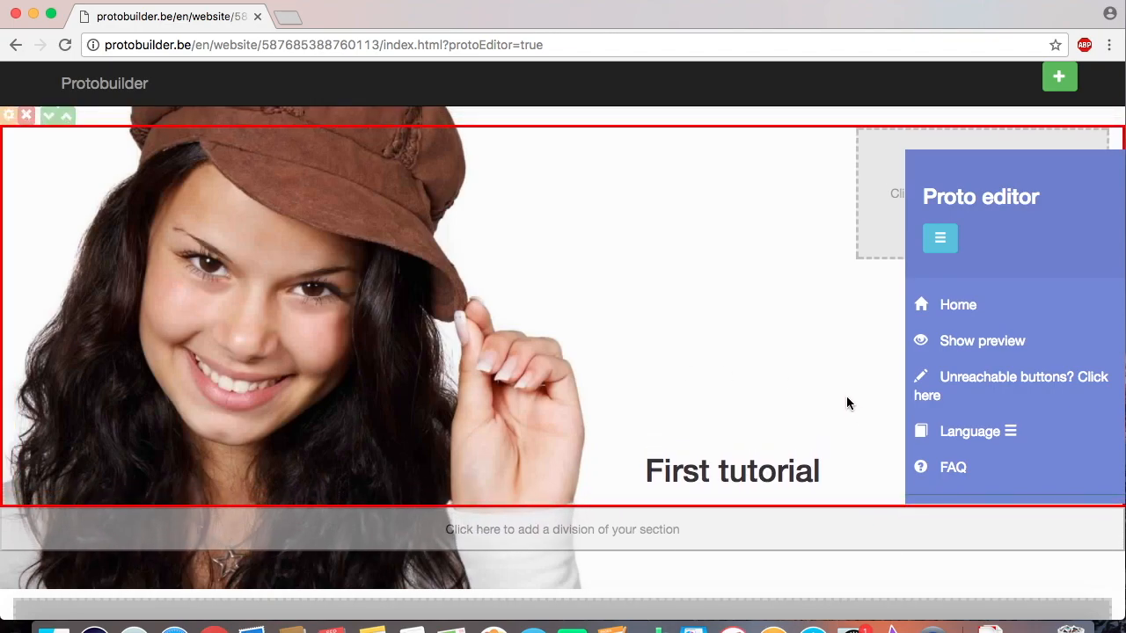
Insert break.htm below the photo section, followed by the three-column row-4-4-4.htm
{"action": "scroll", "coordinate": [846, 402], "scroll_direction": "down", "scroll_amount": 3}
{"action": "scroll", "coordinate": [846, 402], "scroll_direction": "down", "scroll_amount": 5}
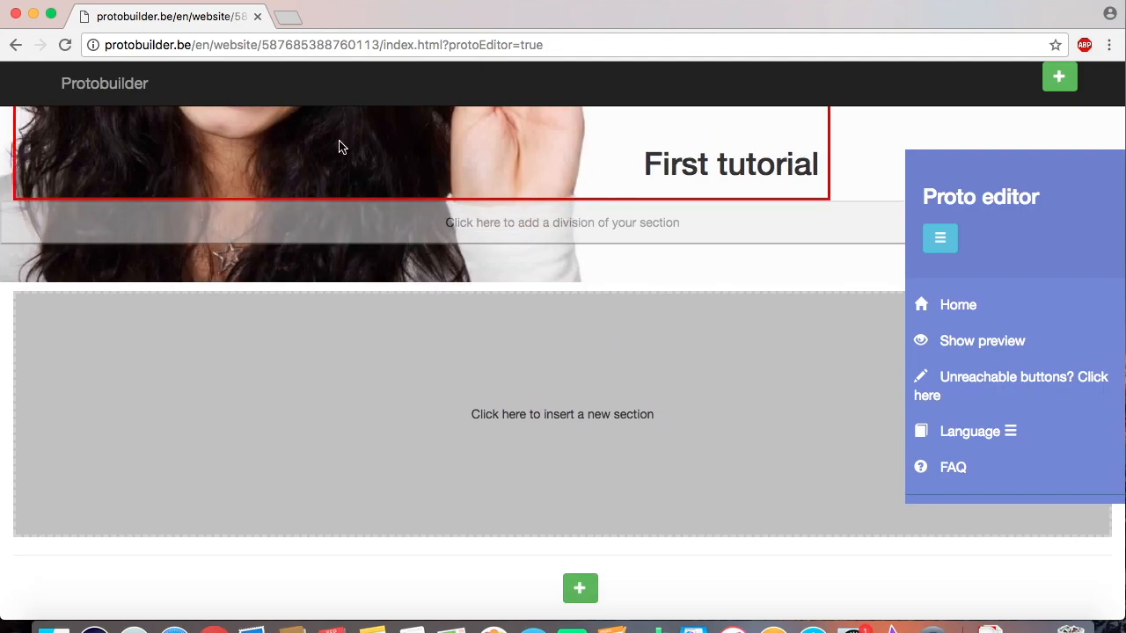
{"action": "left_click", "coordinate": [264, 440]}
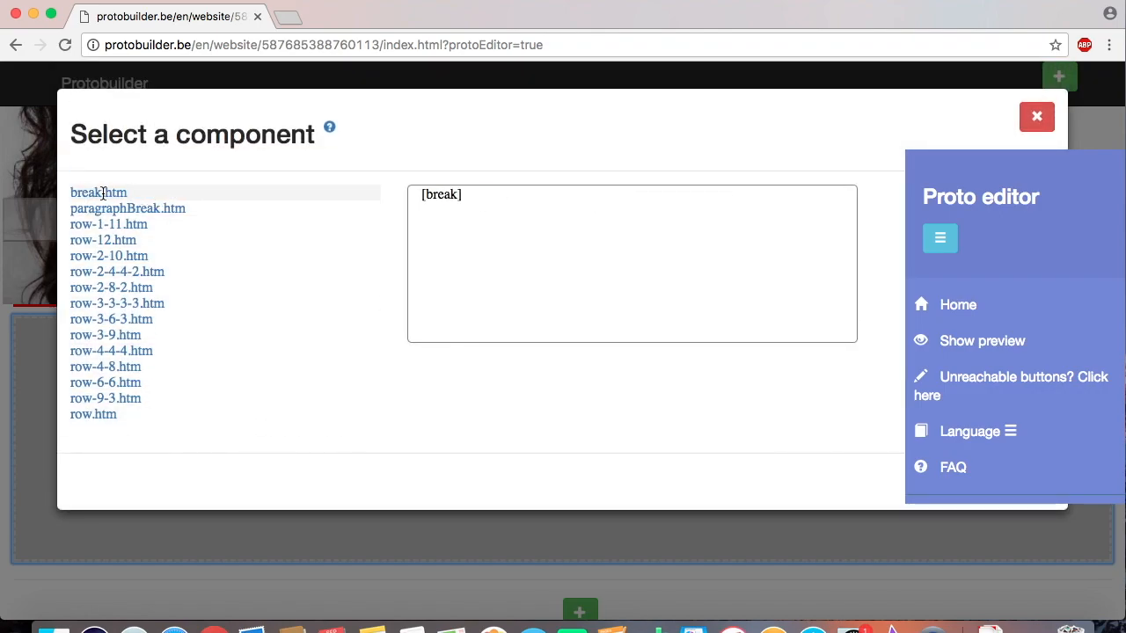
{"action": "left_click", "coordinate": [103, 193]}
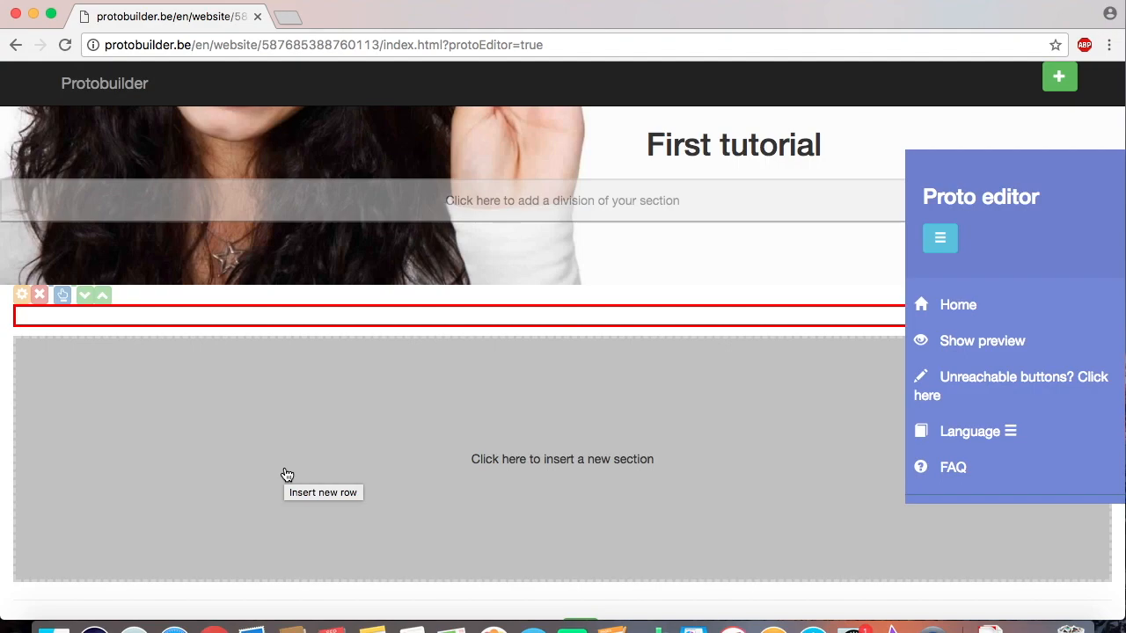
{"action": "left_click", "coordinate": [442, 457]}
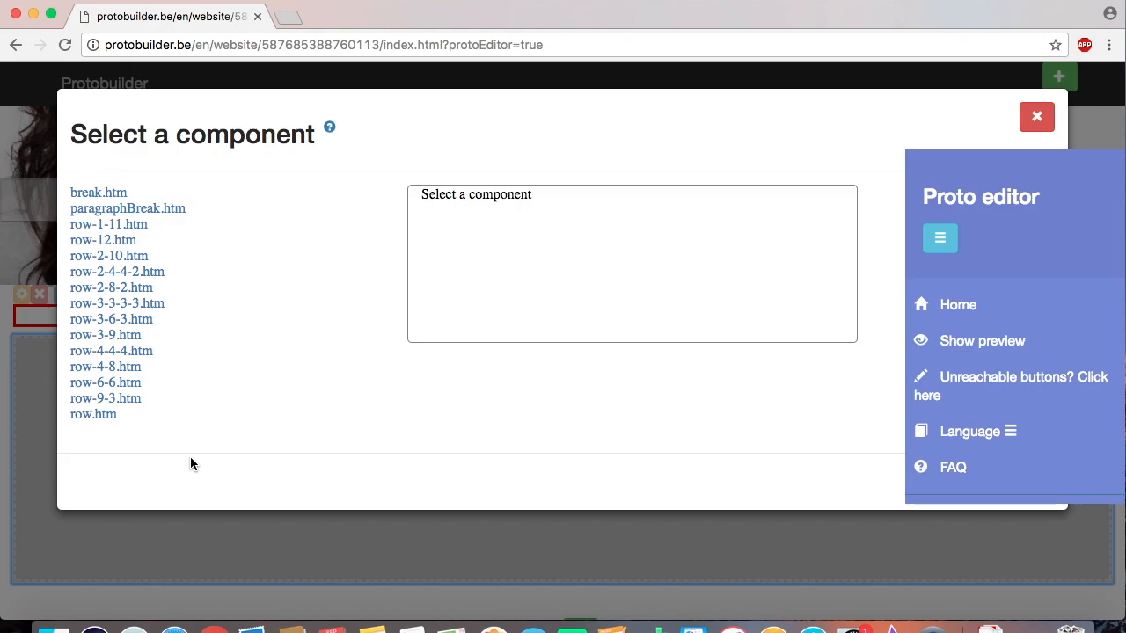
{"action": "left_click", "coordinate": [92, 350]}
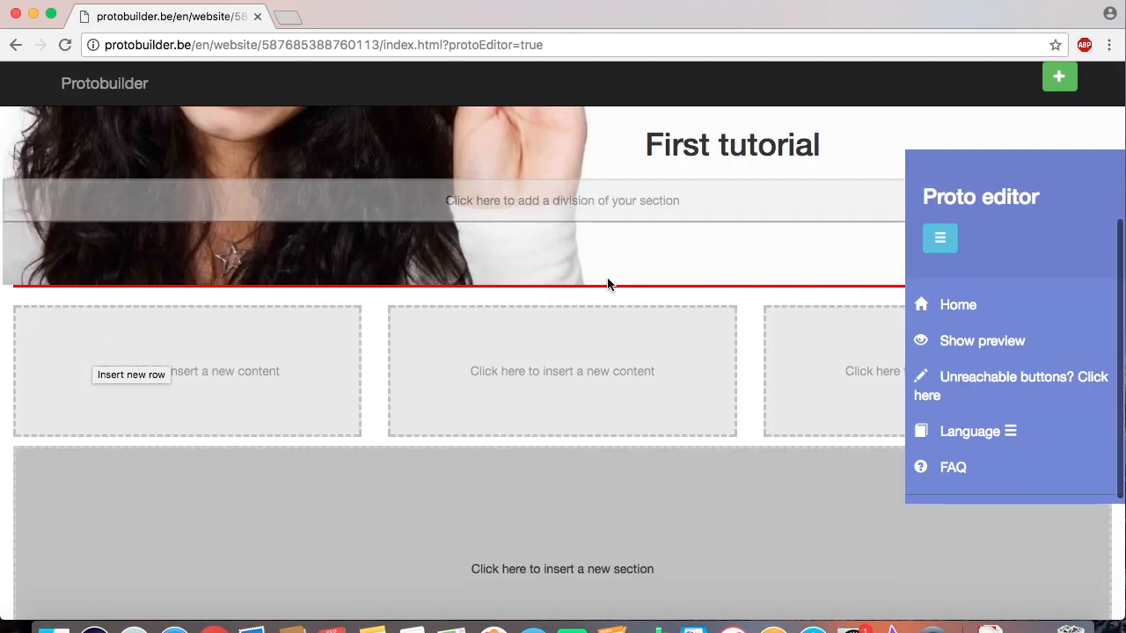
Set the three-column row's background color to PaleGoldenRod and apply the customization
{"action": "left_click", "coordinate": [938, 242]}
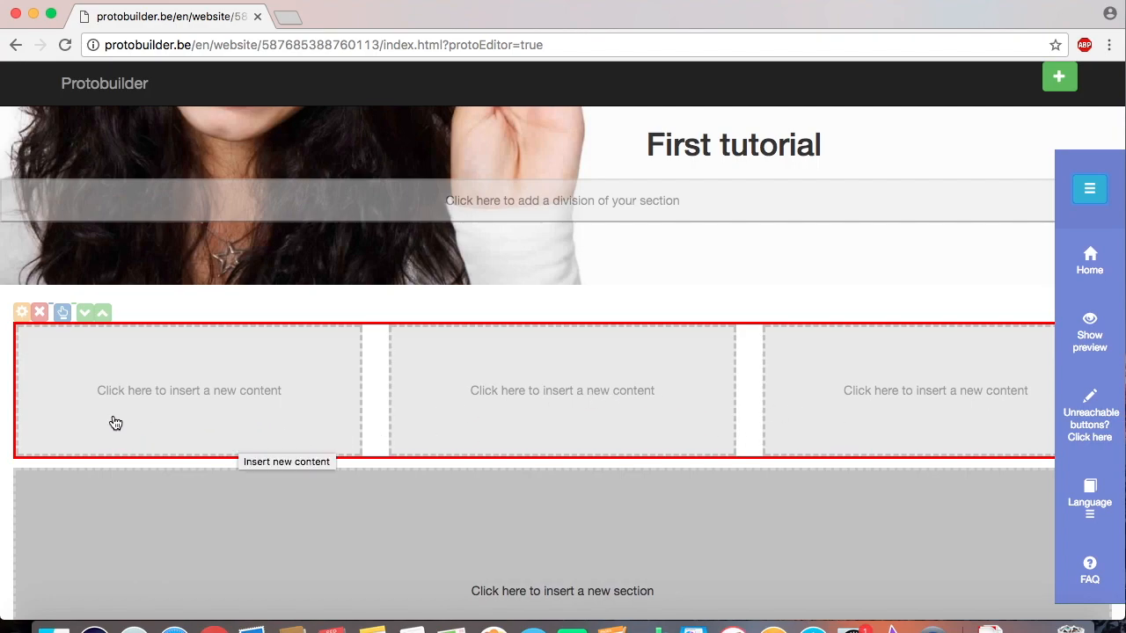
{"action": "left_click", "coordinate": [21, 314]}
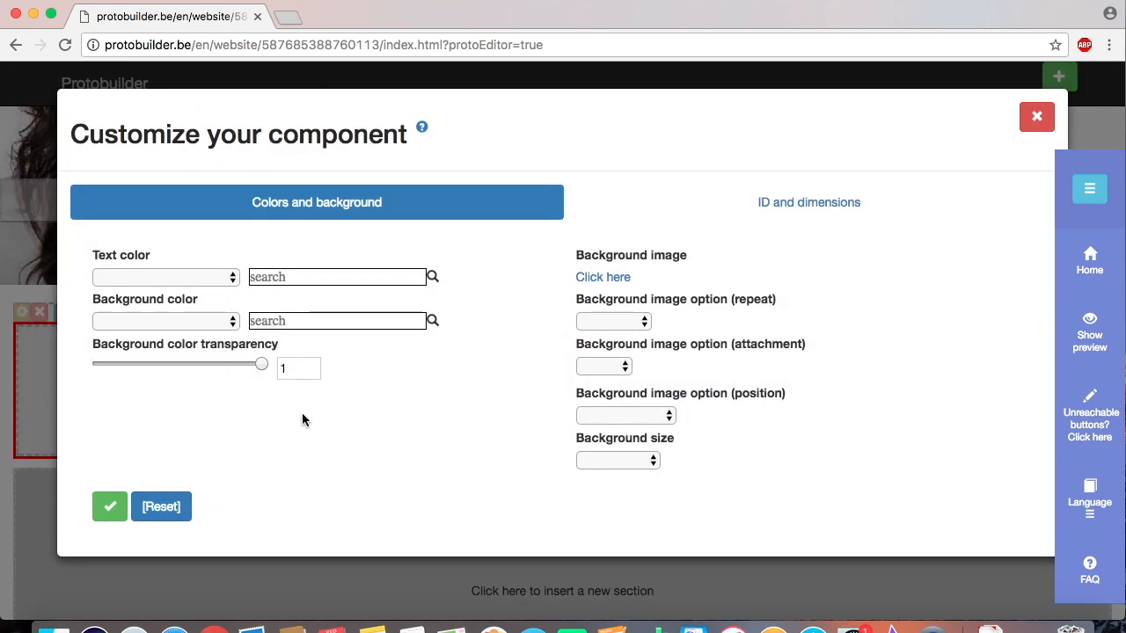
{"action": "left_click", "coordinate": [183, 322]}
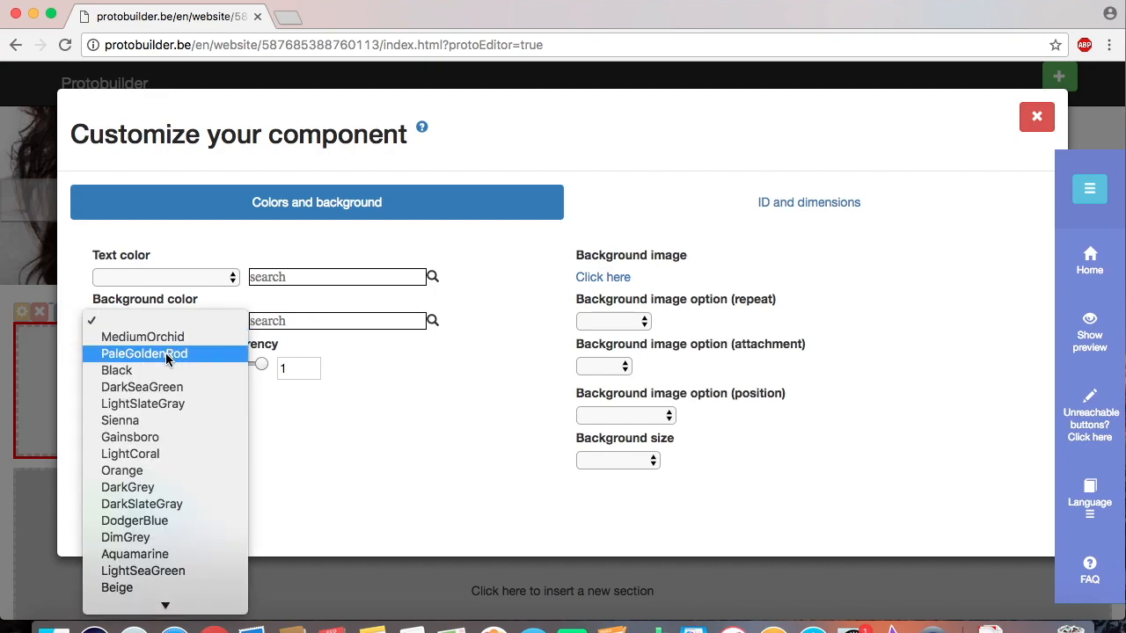
{"action": "left_click", "coordinate": [166, 353]}
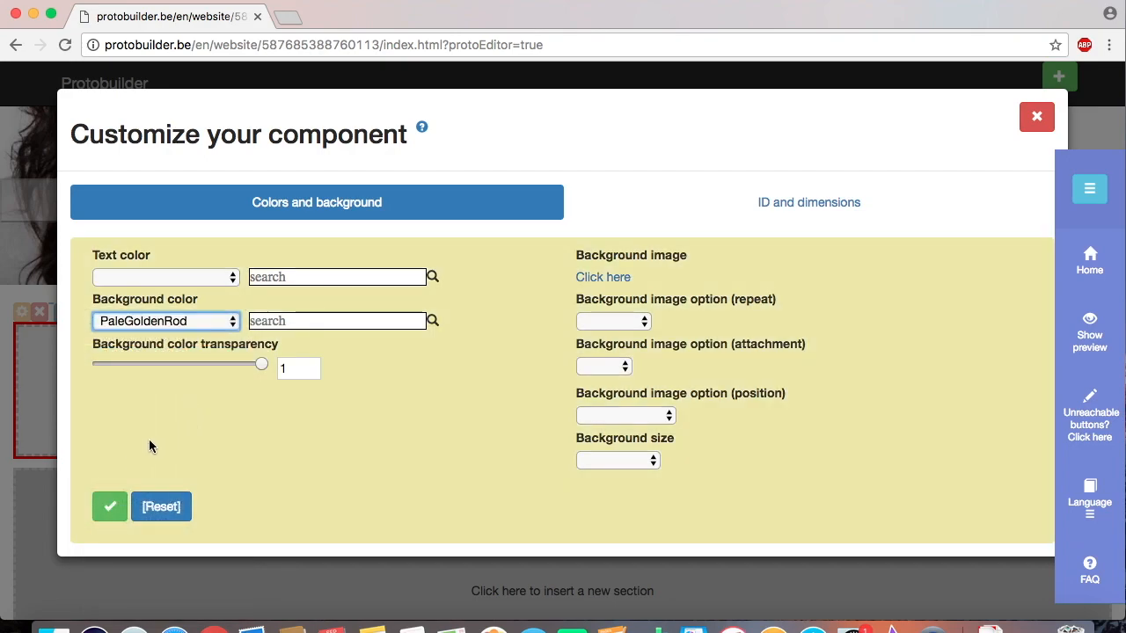
{"action": "left_click", "coordinate": [110, 507]}
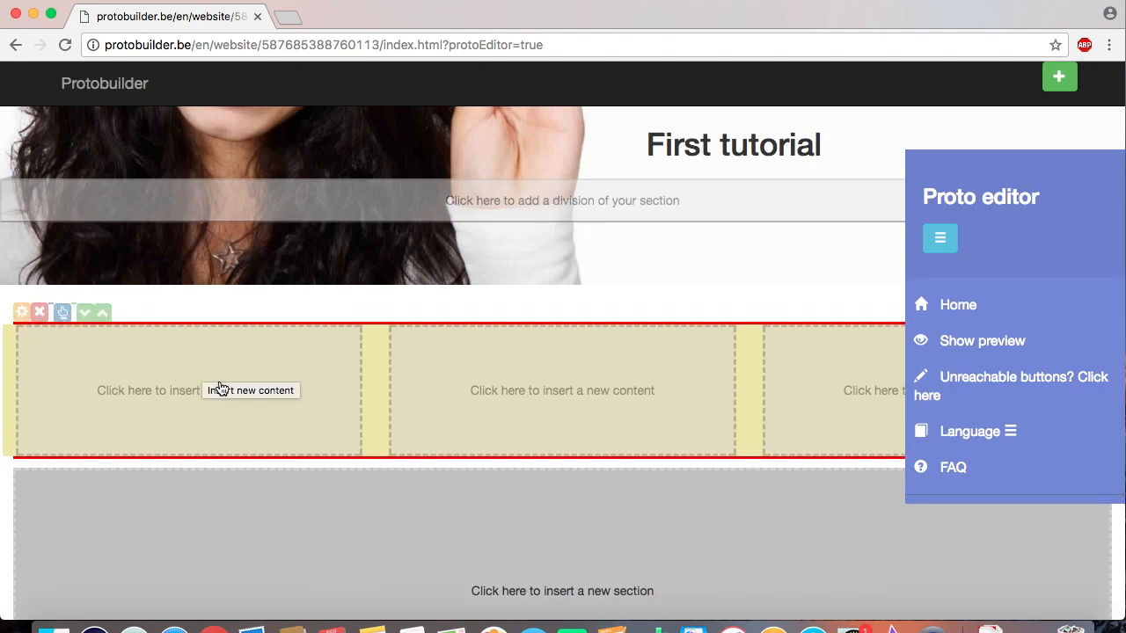
Insert genericContent.htm into each of the three columns of the PaleGoldenRod row
{"action": "left_click", "coordinate": [153, 387]}
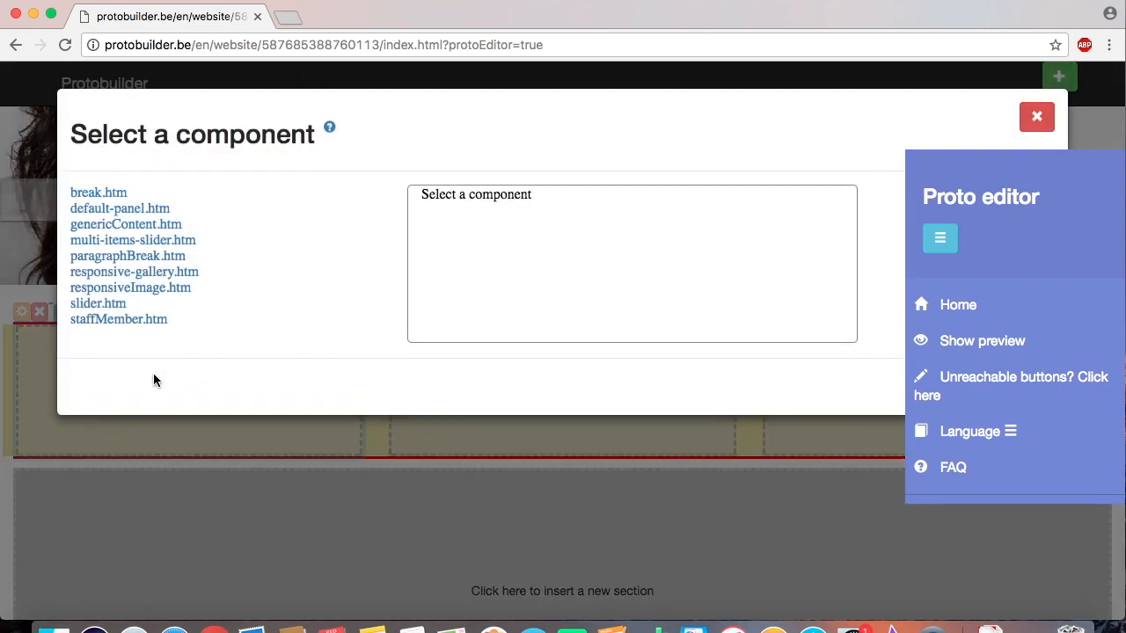
{"action": "left_click", "coordinate": [117, 225]}
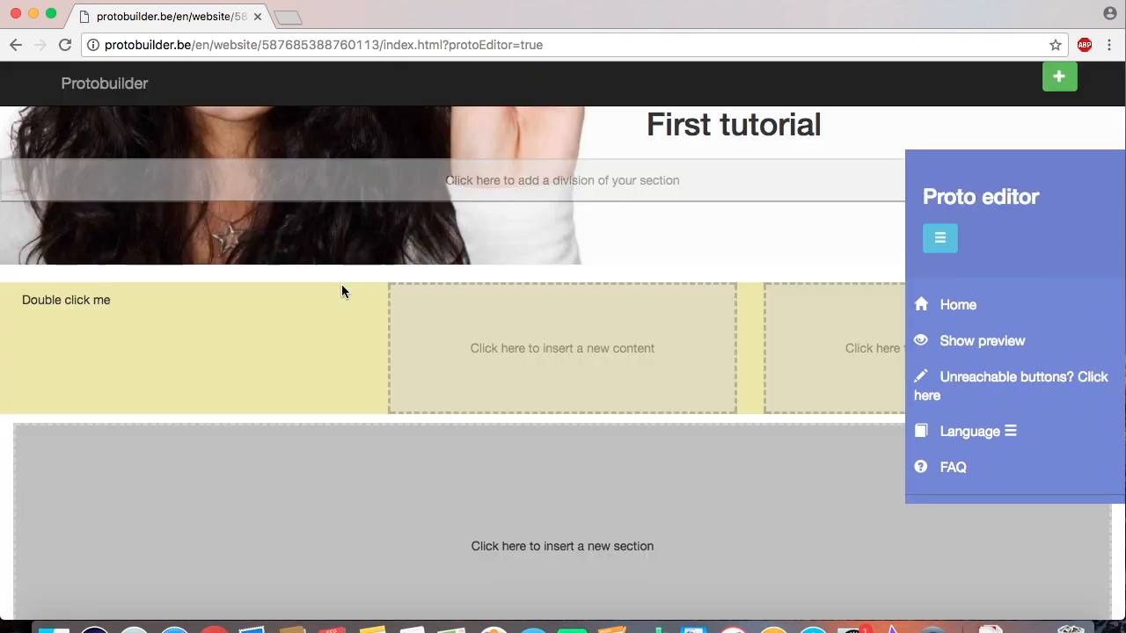
{"action": "left_click", "coordinate": [485, 341]}
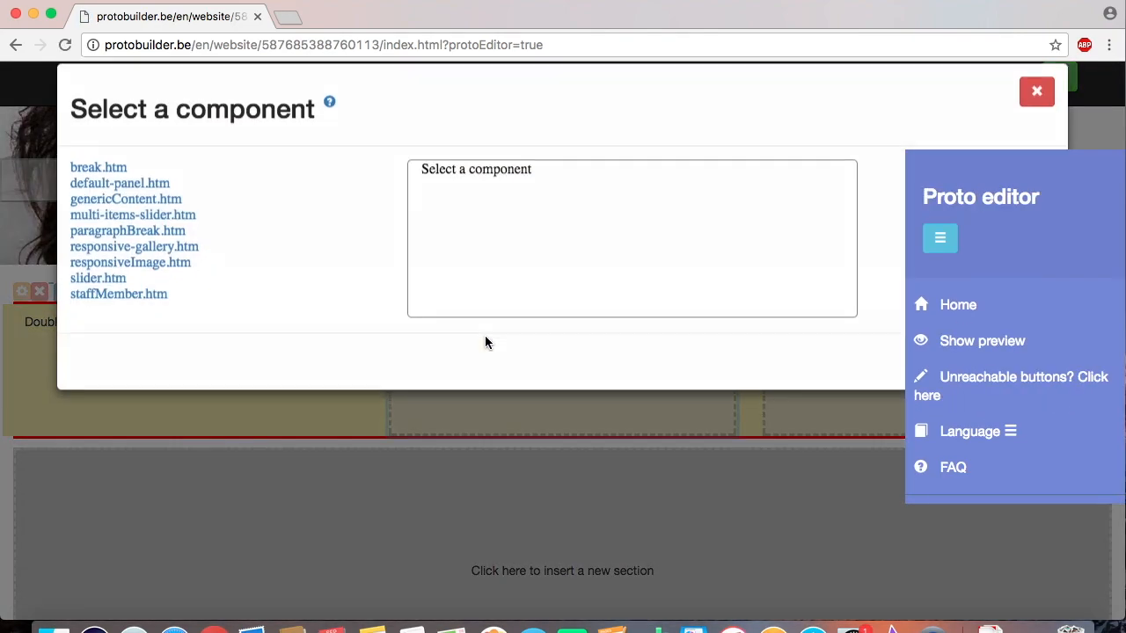
{"action": "left_click", "coordinate": [141, 230]}
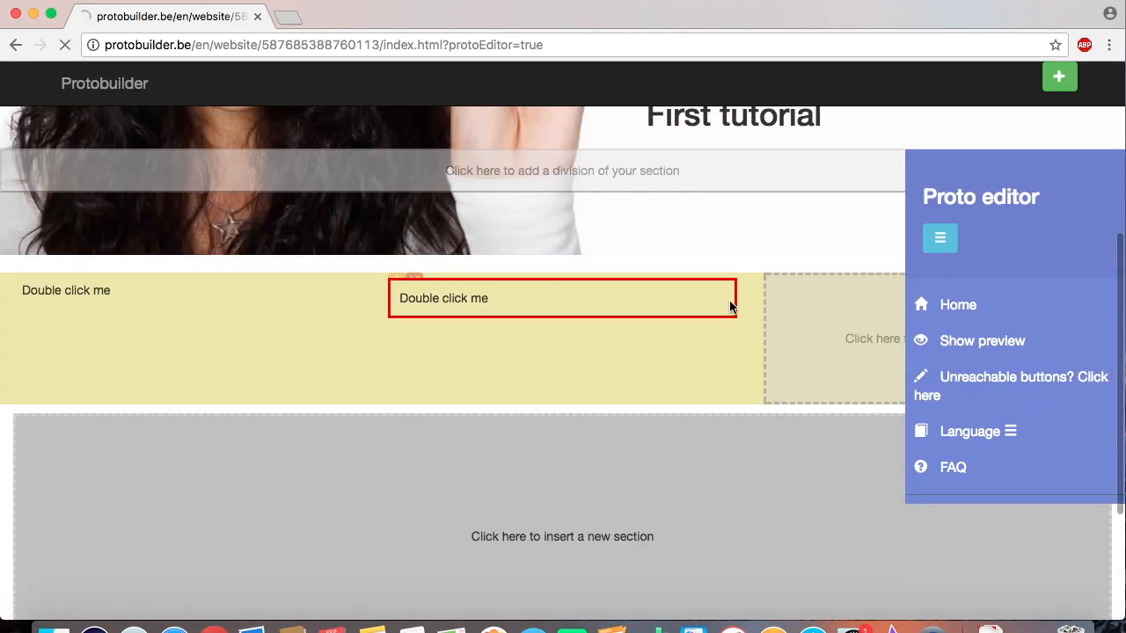
{"action": "left_click", "coordinate": [806, 325]}
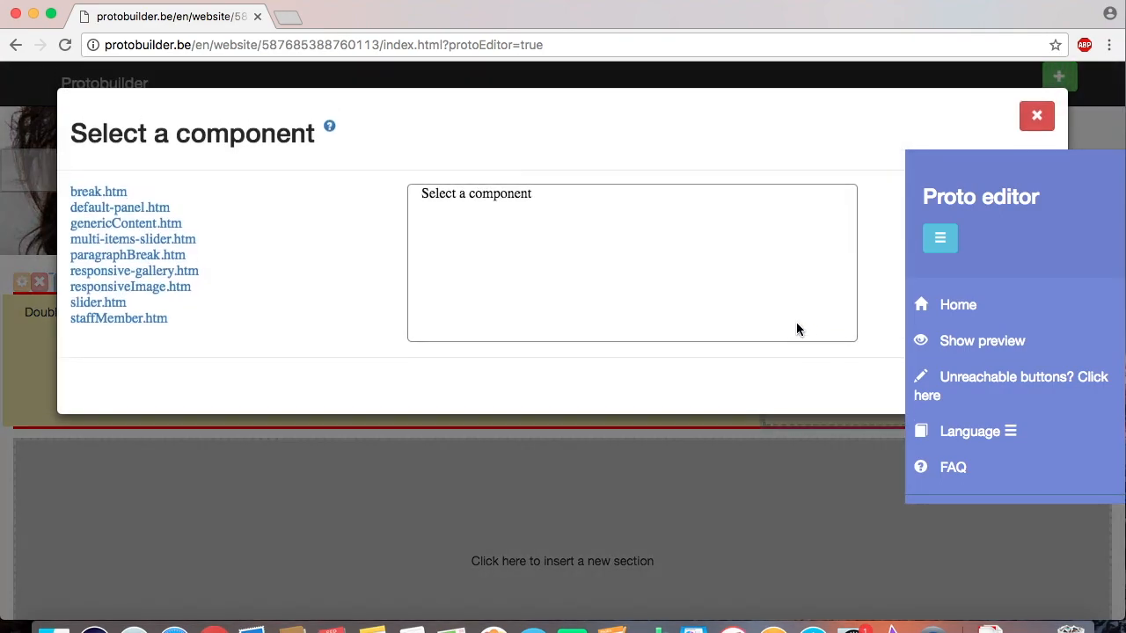
{"action": "left_click", "coordinate": [154, 227]}
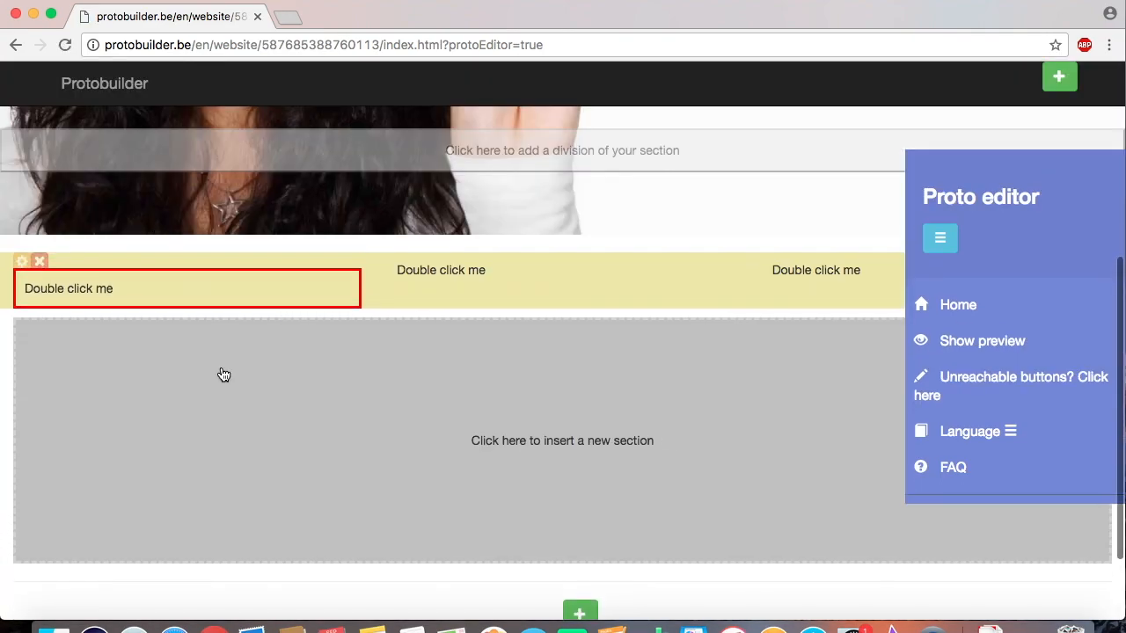
Replace the first column's placeholder text with "Menu 1", centered and formatted as Heading 2
{"action": "double_click", "coordinate": [69, 291]}
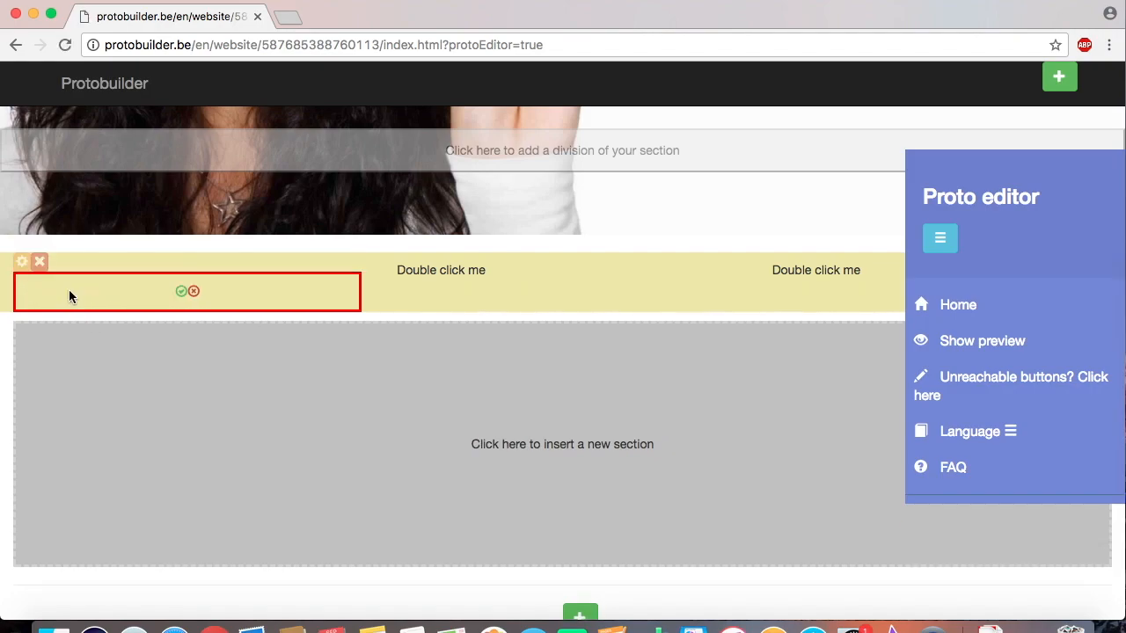
{"action": "key", "text": "super+a"}
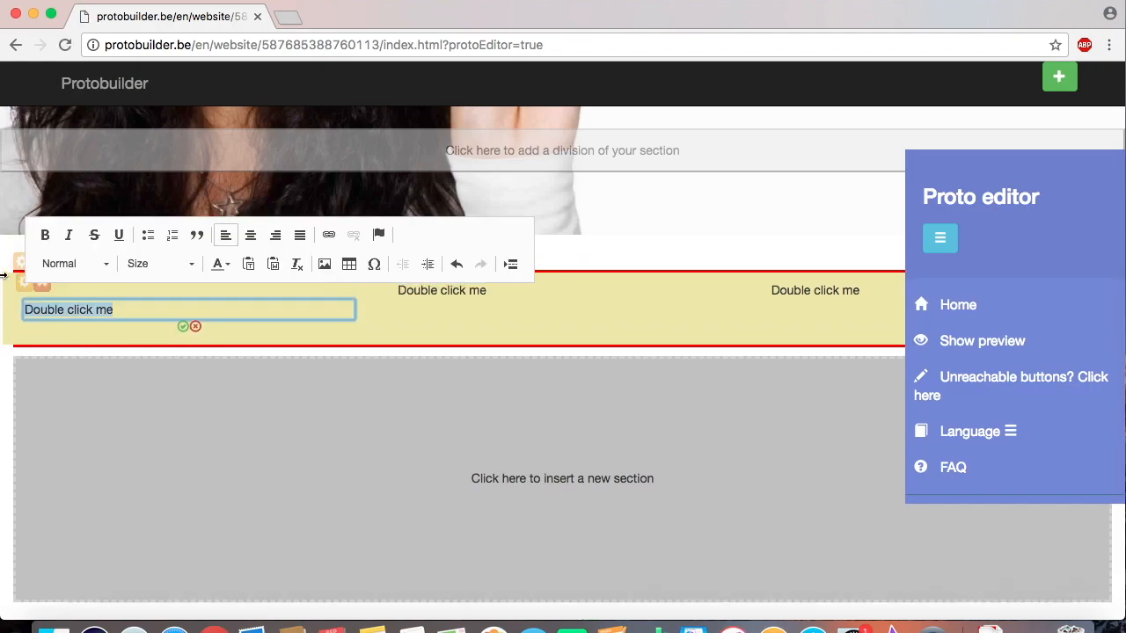
{"action": "type", "text": "Menu 1"}
{"action": "left_click_drag", "start_coordinate": [65, 312], "coordinate": [25, 311]}
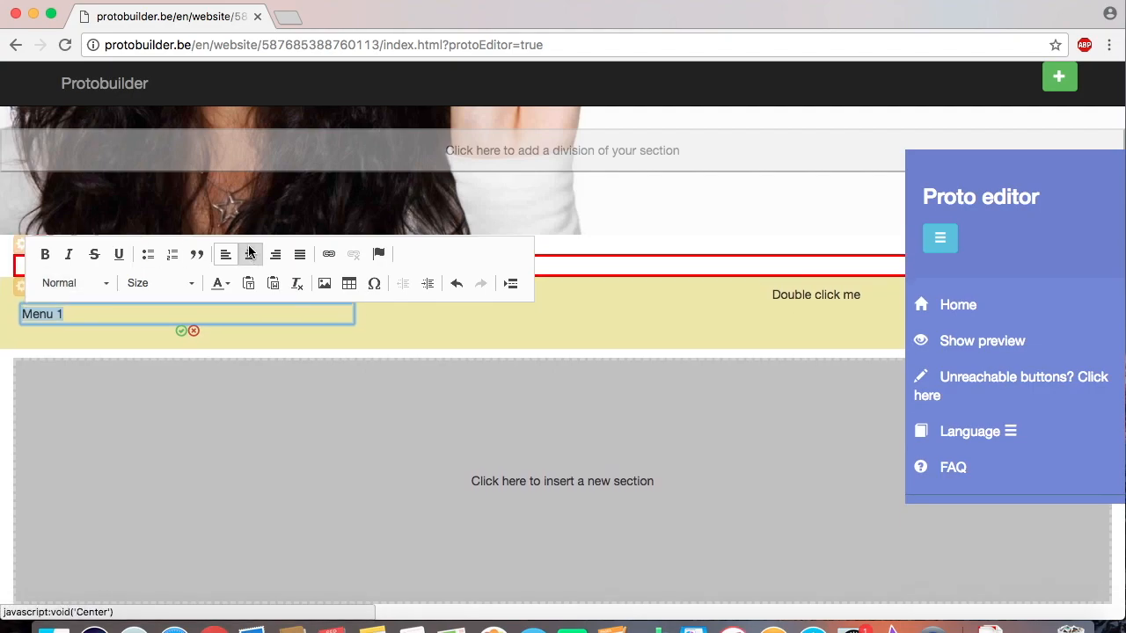
{"action": "left_click", "coordinate": [250, 253]}
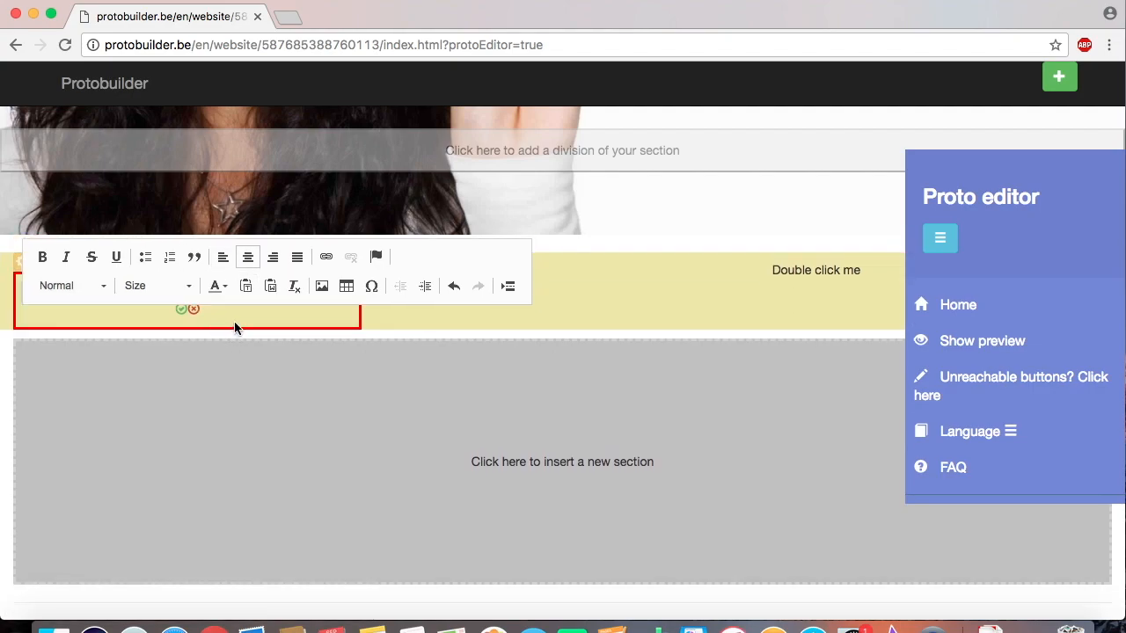
{"action": "left_click", "coordinate": [104, 253]}
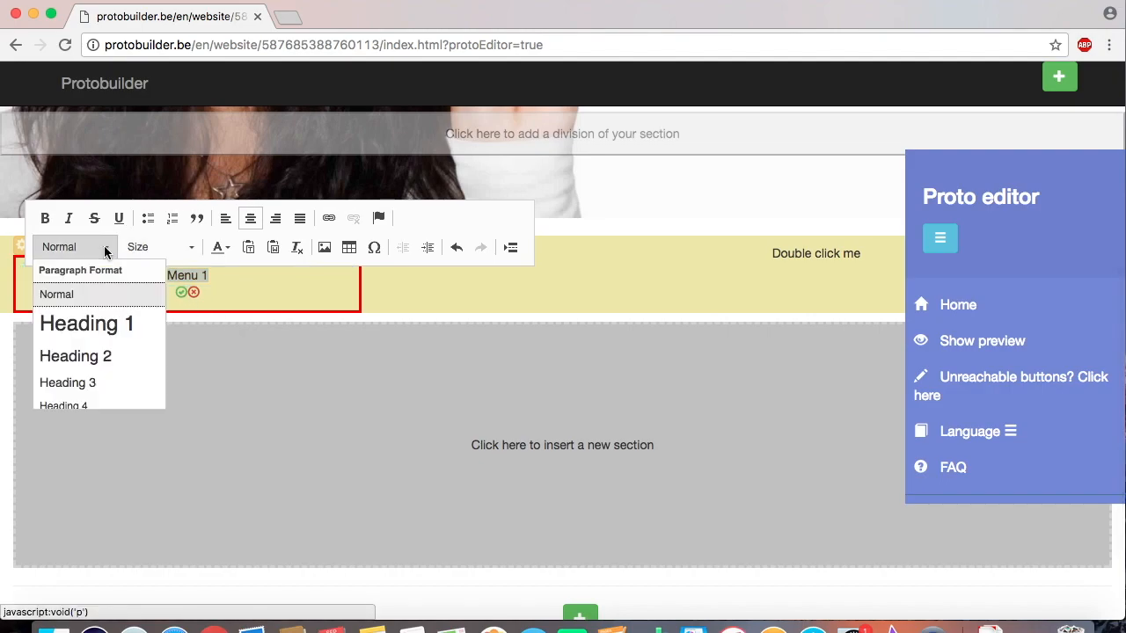
{"action": "left_click", "coordinate": [107, 358]}
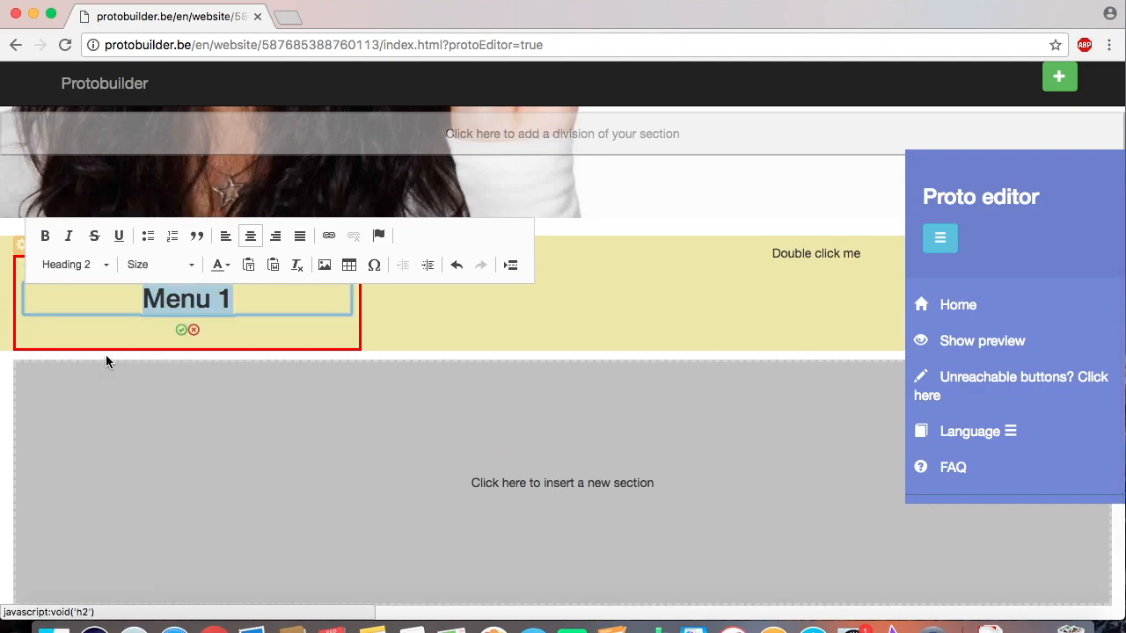
Add the centered line "Option 1 ............... 20 EUR" below the Menu 1 heading
{"action": "left_click", "coordinate": [244, 297]}
{"action": "key", "text": "Return"}
{"action": "type", "text": "Opito"}
{"action": "key", "text": "BackSpace"}
{"action": "key", "text": "BackSpace"}
{"action": "key", "text": "BackSpace"}
{"action": "type", "text": "tion 1 ..............."}
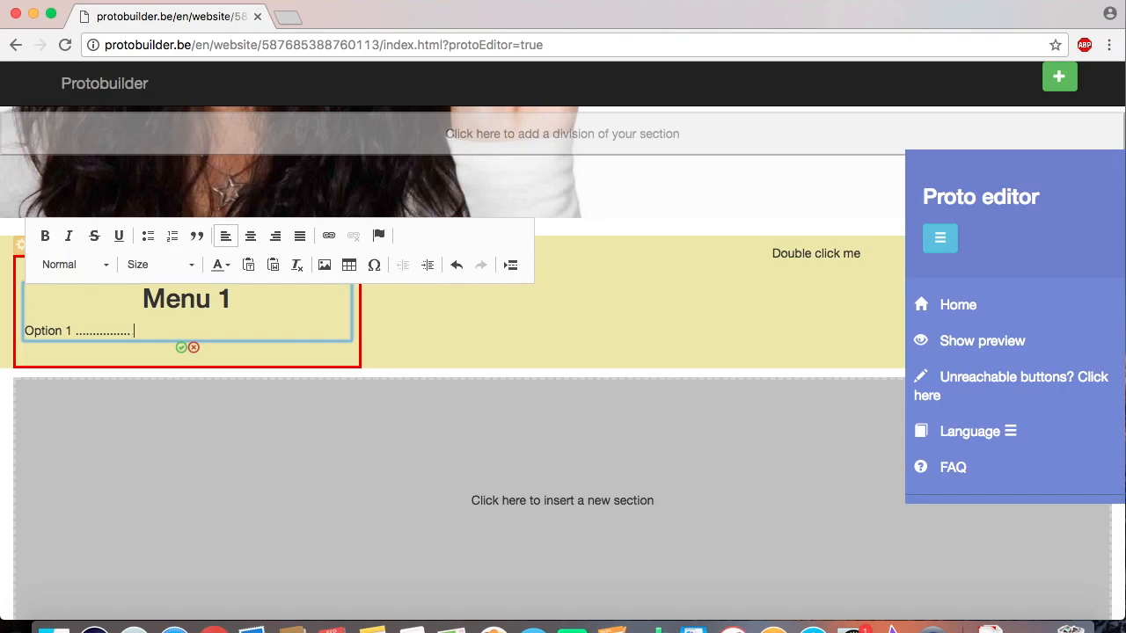
{"action": "type", "text": "R"}
{"action": "key", "text": "shift+Left"}
{"action": "key", "text": "shift+Left"}
{"action": "key", "text": "shift+Left"}
{"action": "key", "text": "shift+Left"}
{"action": "key", "text": "shift+Left"}
{"action": "key", "text": "shift+Left"}
{"action": "key", "text": "shift+Left"}
{"action": "key", "text": "shift+Left"}
{"action": "key", "text": "shift+Left"}
{"action": "key", "text": "shift+Left"}
{"action": "key", "text": "shift+Left"}
{"action": "key", "text": "shift+Left"}
{"action": "key", "text": "shift+Left"}
{"action": "key", "text": "shift+Left"}
{"action": "key", "text": "shift+Left"}
{"action": "key", "text": "shift+Left"}
{"action": "key", "text": "shift+Left"}
{"action": "key", "text": "shift+Left"}
{"action": "key", "text": "shift+Left"}
{"action": "key", "text": "shift+Left"}
{"action": "key", "text": "shift+Left"}
{"action": "key", "text": "shift+Left"}
{"action": "key", "text": "shift+Left"}
{"action": "key", "text": "shift+Left"}
{"action": "key", "text": "shift+Left"}
{"action": "key", "text": "shift+Left"}
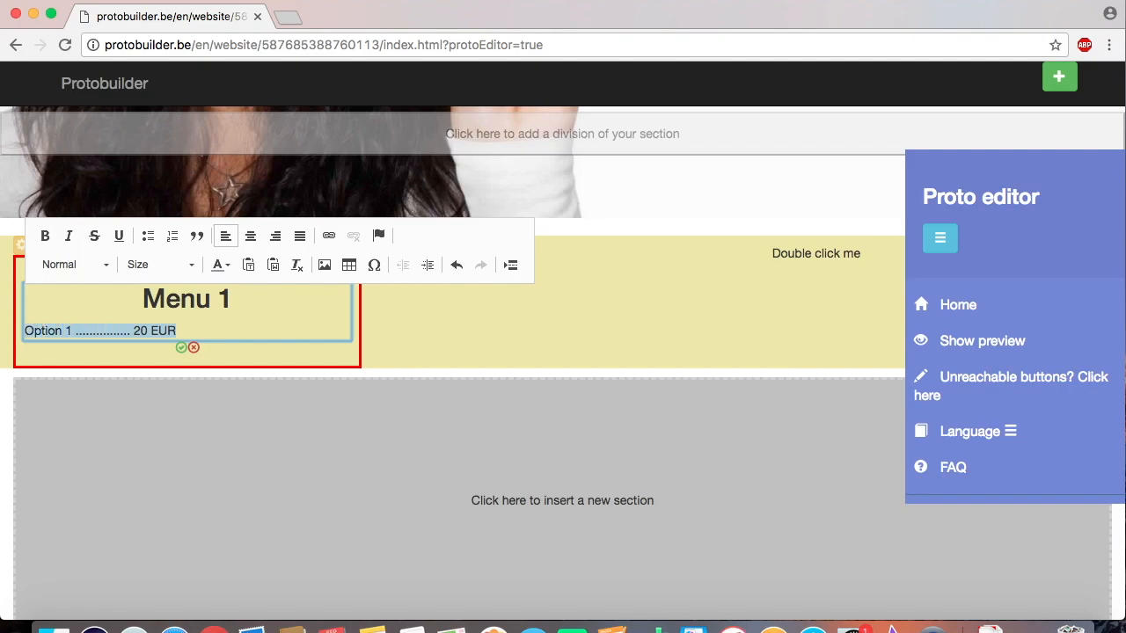
{"action": "left_click", "coordinate": [253, 237]}
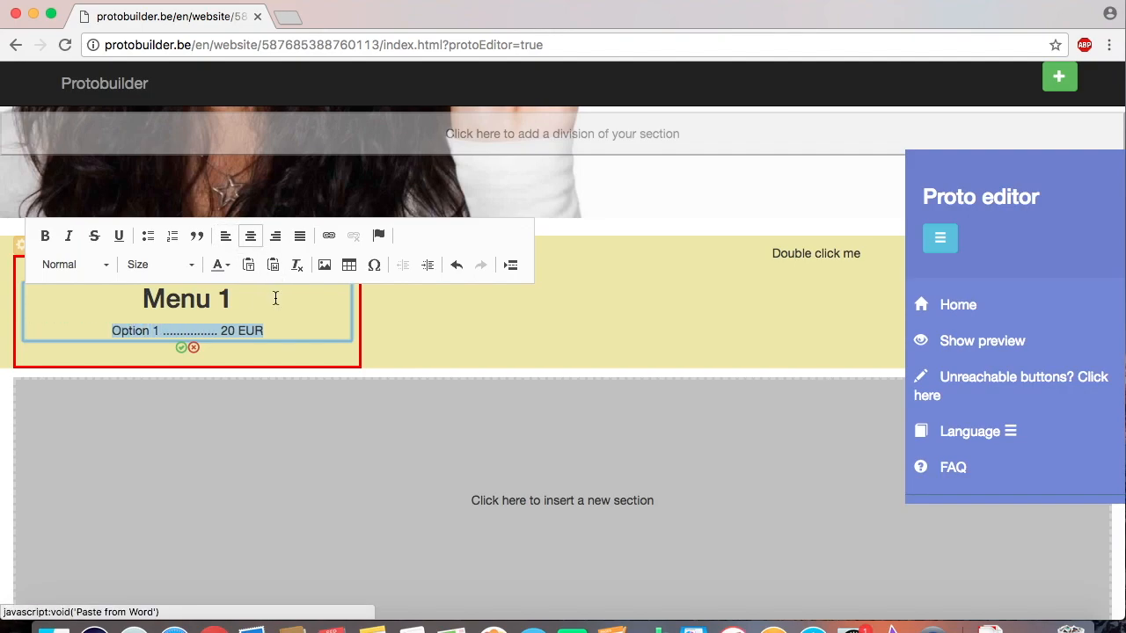
Duplicate the Option 1 line twice below itself and renumber the copies as Option 2 and Option 3
{"action": "left_click", "coordinate": [277, 330]}
{"action": "key", "text": "Return"}
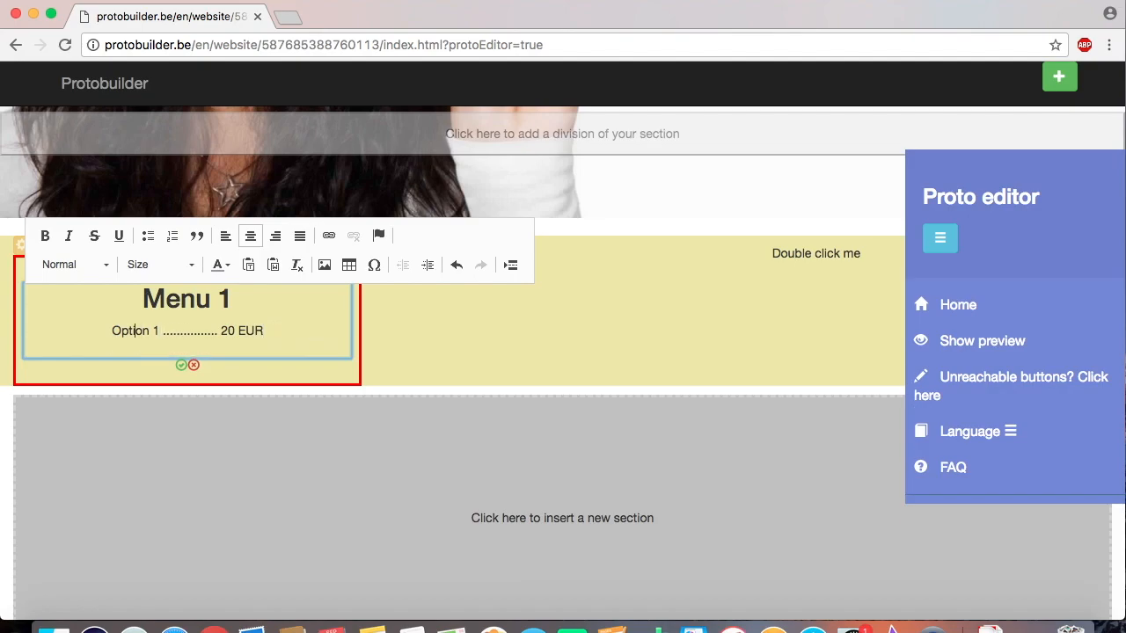
{"action": "key", "text": "shift+Down"}
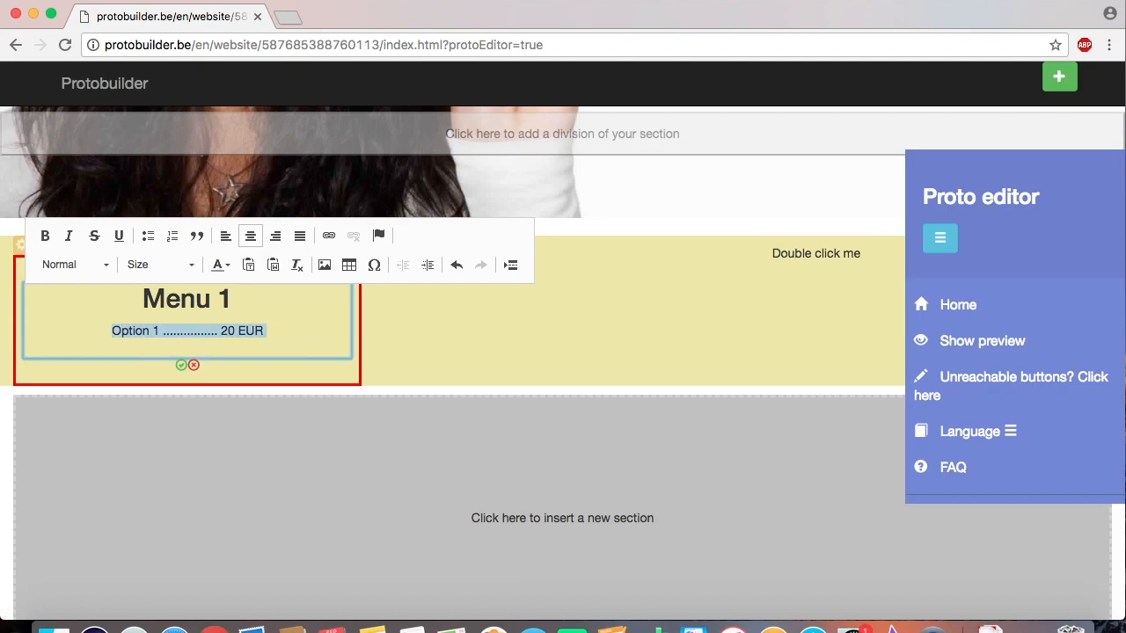
{"action": "key", "text": "super+v"}
{"action": "key", "text": "super+v"}
{"action": "key", "text": "super+v"}
{"action": "key", "text": "Up"}
{"action": "key", "text": "Up"}
{"action": "key", "text": "Right"}
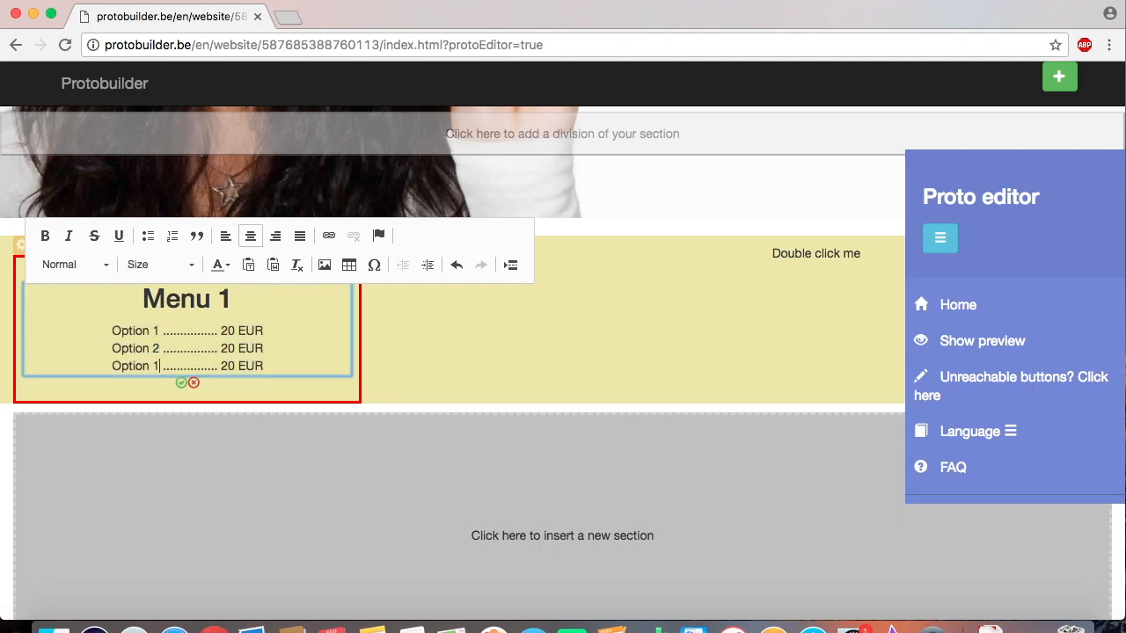
{"action": "type", "text": "3"}
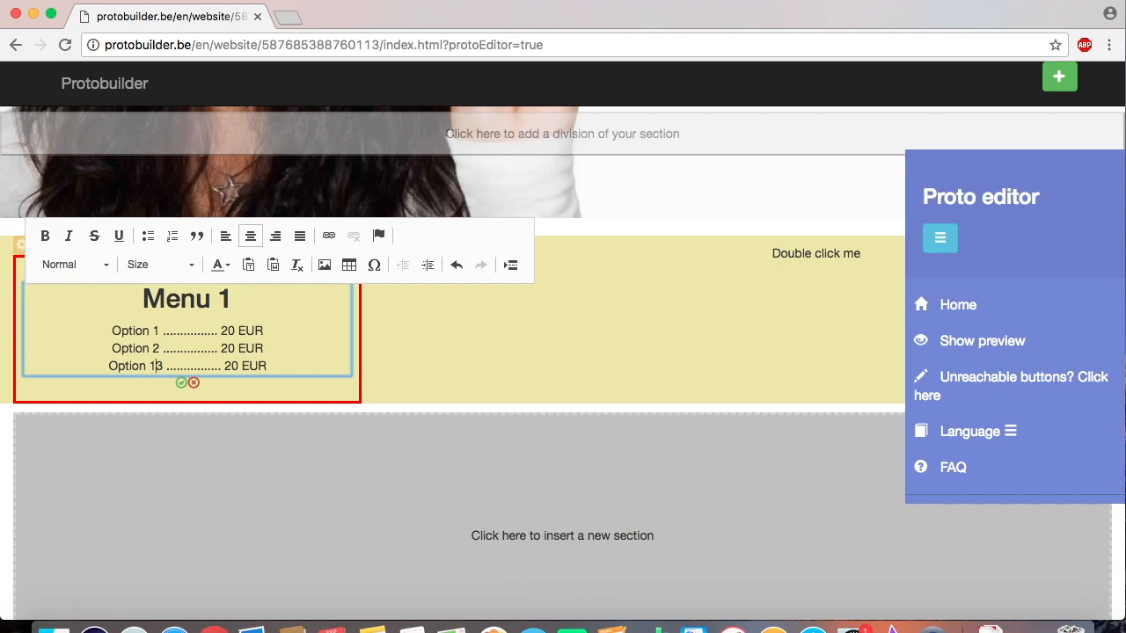
{"action": "key", "text": "BackSpace"}
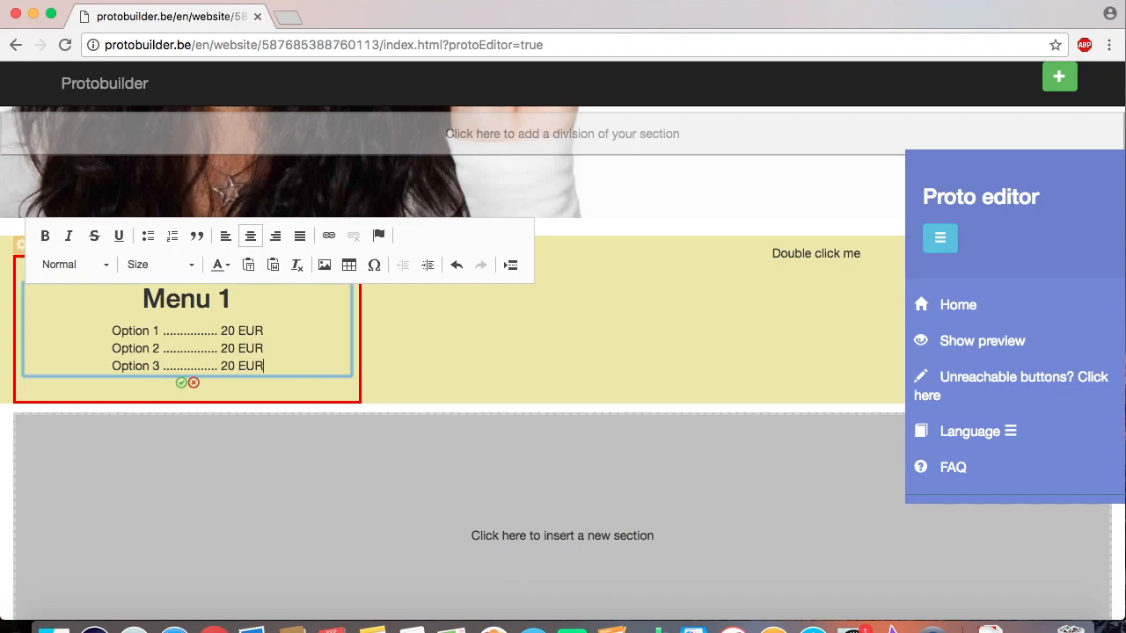
Add an empty line after Option 3, copy the Menu 1 heading with its three options, and save the first column's content
{"action": "key", "text": "Return"}
{"action": "key", "text": "Up"}
{"action": "key", "text": "Up"}
{"action": "key", "text": "Left"}
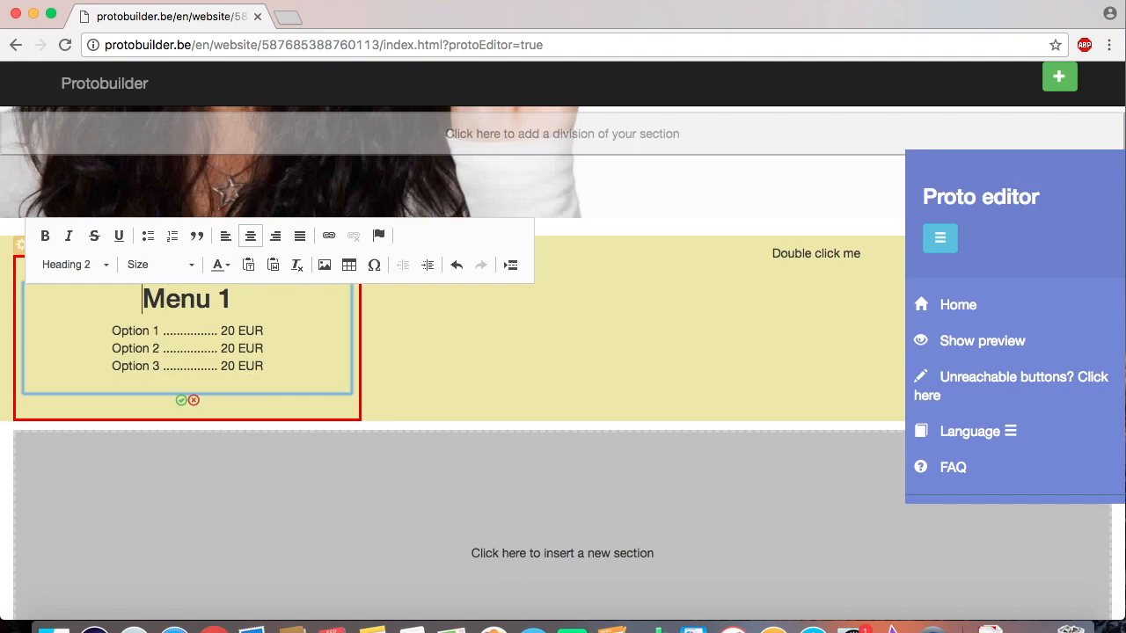
{"action": "key", "text": "shift+Down"}
{"action": "key", "text": "shift+Down"}
{"action": "key", "text": "shift+Down"}
{"action": "key", "text": "shift+Down"}
{"action": "key", "text": "ctrl+c"}
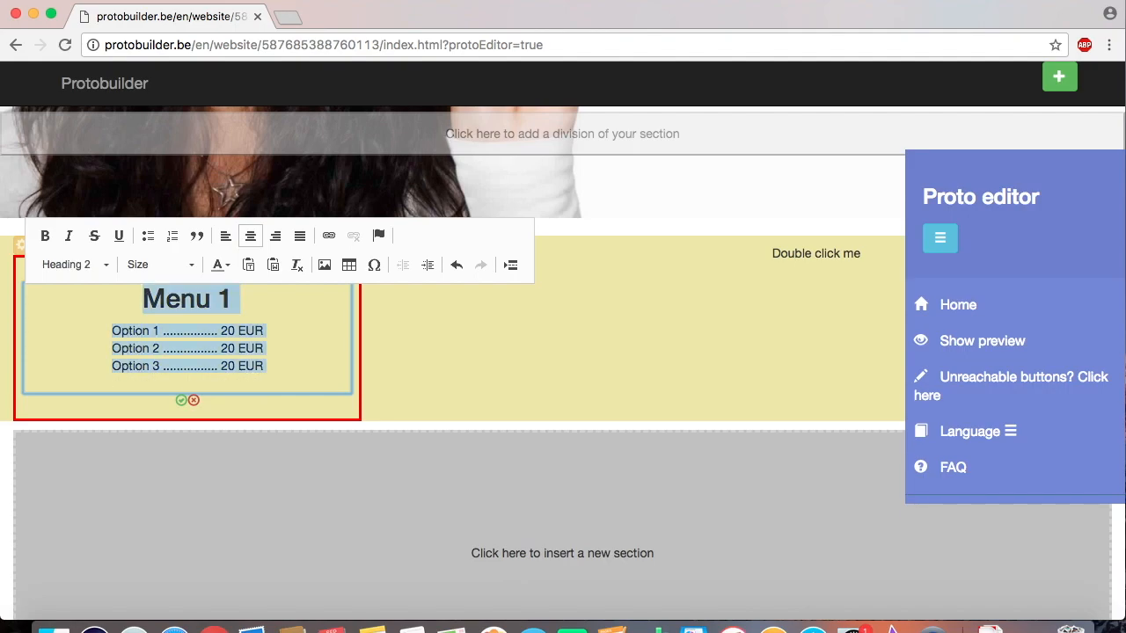
{"action": "left_click", "coordinate": [182, 400]}
Replace the second column's placeholder text with the copied menu and remove its trailing empty line
{"action": "double_click", "coordinate": [442, 275]}
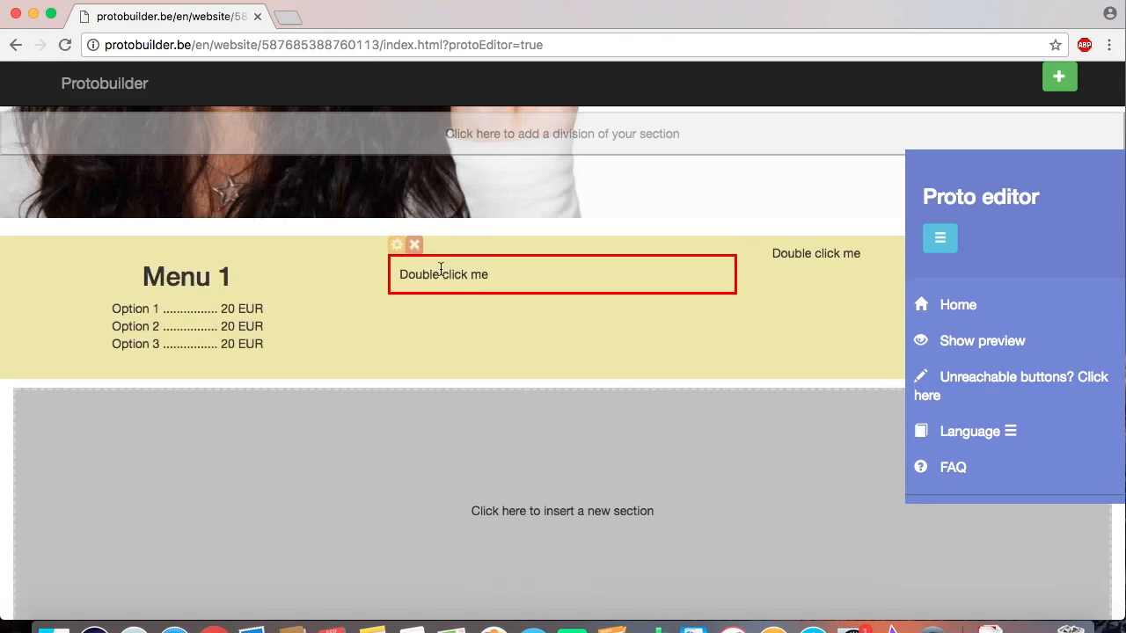
{"action": "left_click_drag", "start_coordinate": [496, 276], "coordinate": [387, 278]}
{"action": "key", "text": "ctrl+v"}
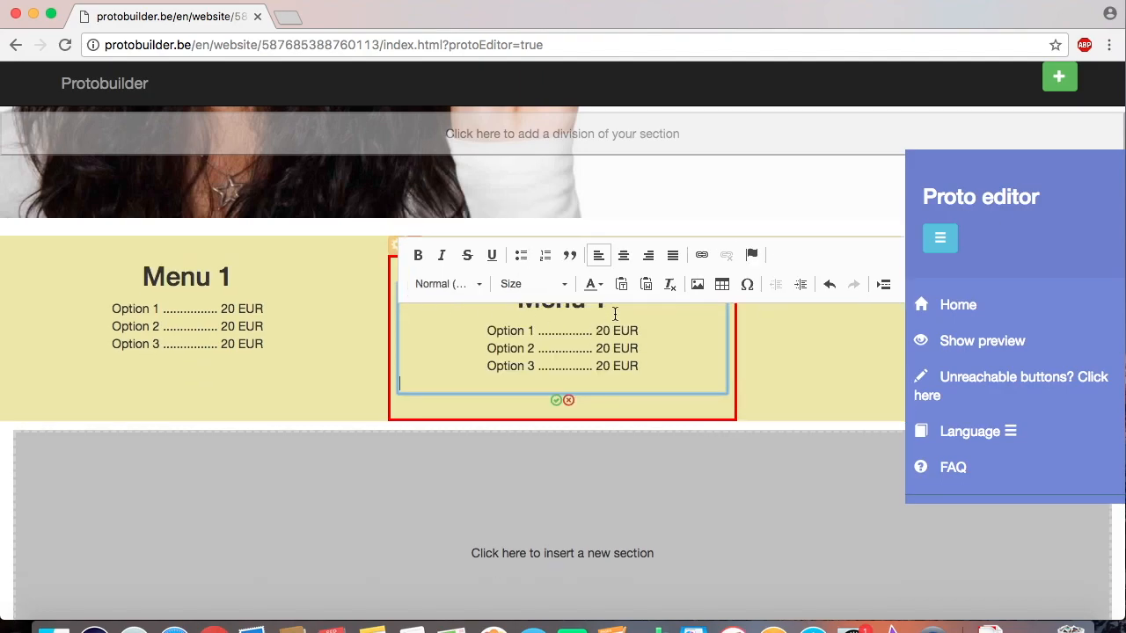
{"action": "key", "text": "BackSpace"}
{"action": "key", "text": "Up"}
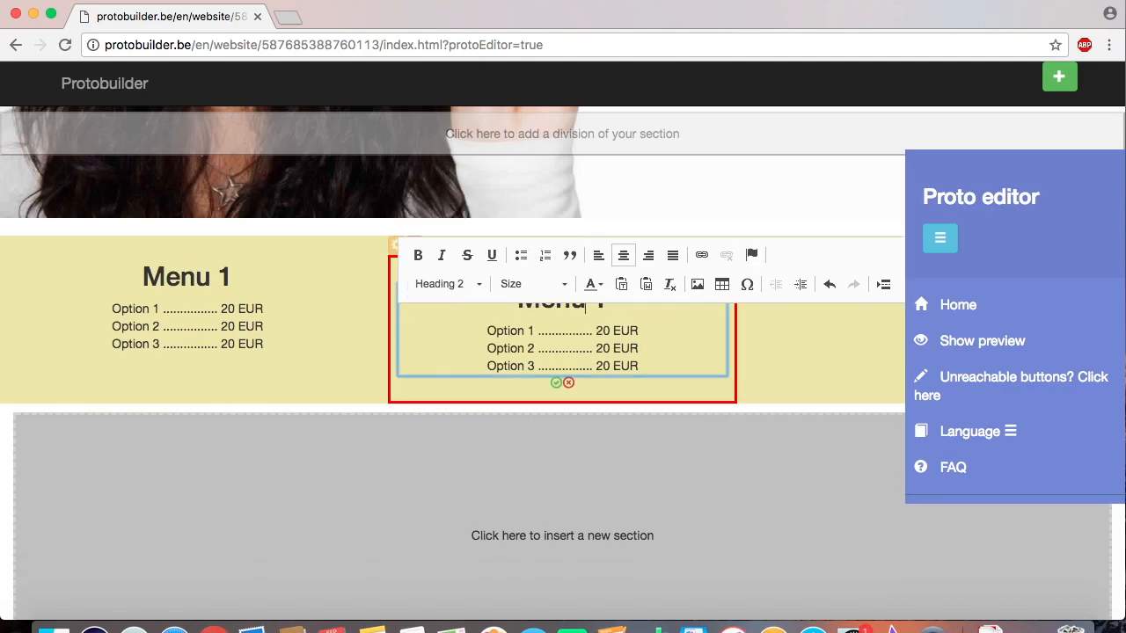
Change the second column's heading to "Menu 2" and save that column's content
{"action": "key", "text": "Delete"}
{"action": "type", "text": "2"}
{"action": "left_click", "coordinate": [555, 384]}
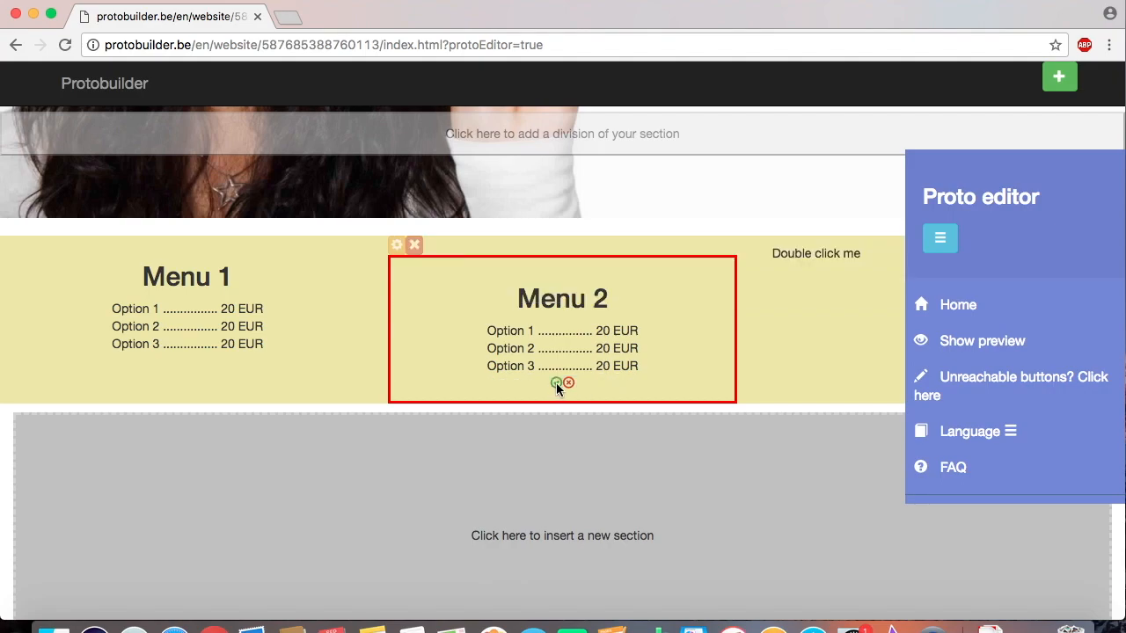
Replace the third column's placeholder text with the copied menu, change its heading to "Menu 3", and save it
{"action": "double_click", "coordinate": [792, 276]}
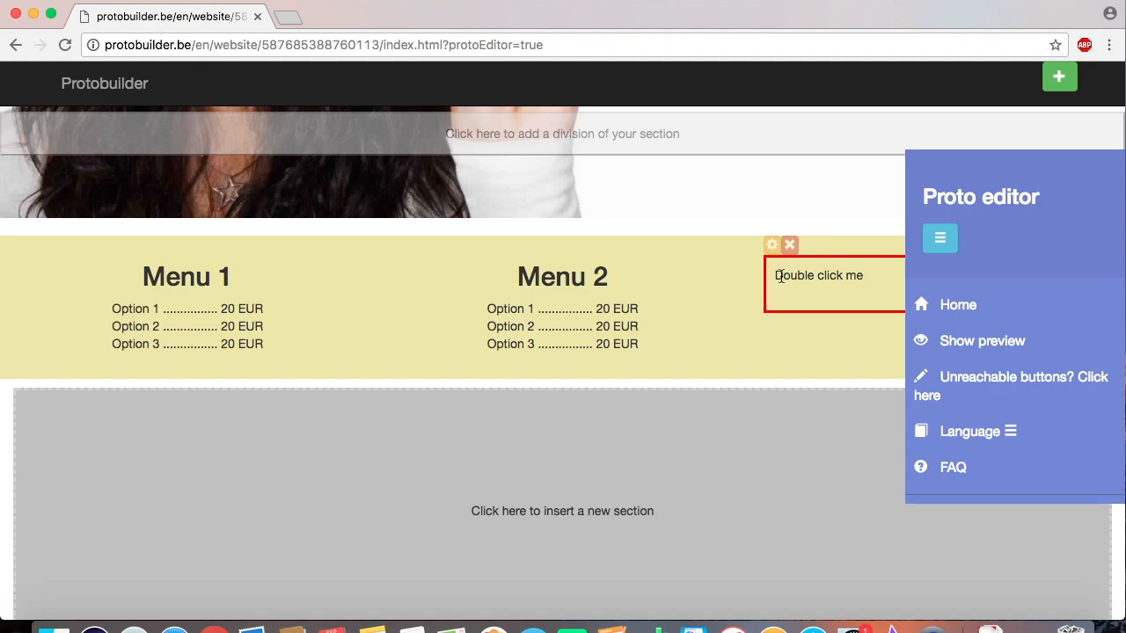
{"action": "left_click", "coordinate": [958, 240]}
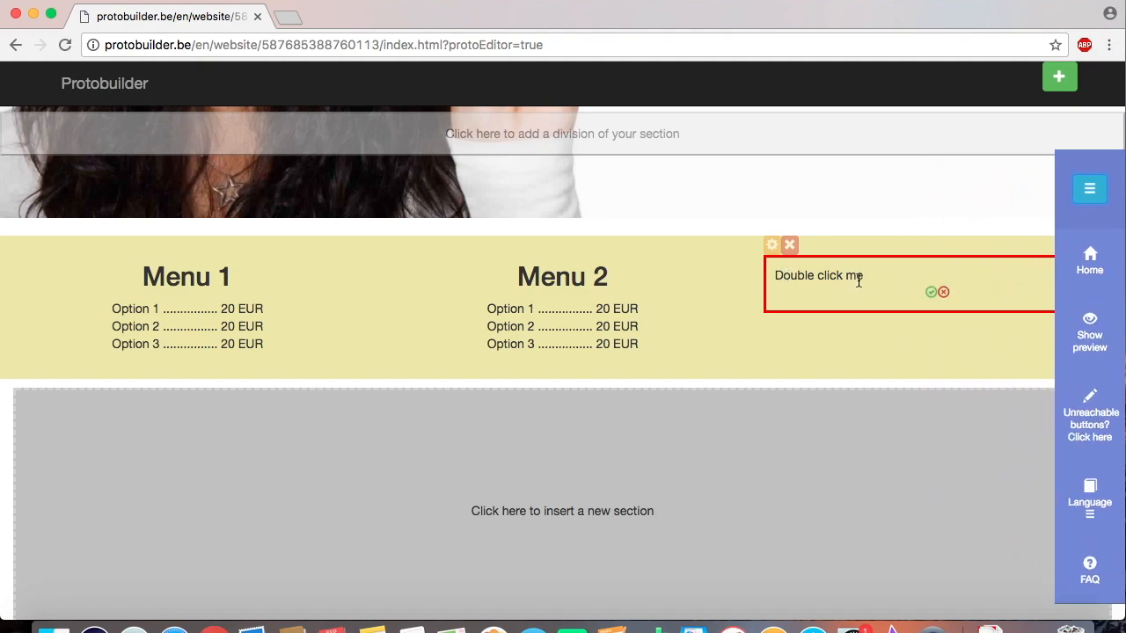
{"action": "left_click_drag", "start_coordinate": [863, 278], "coordinate": [768, 281]}
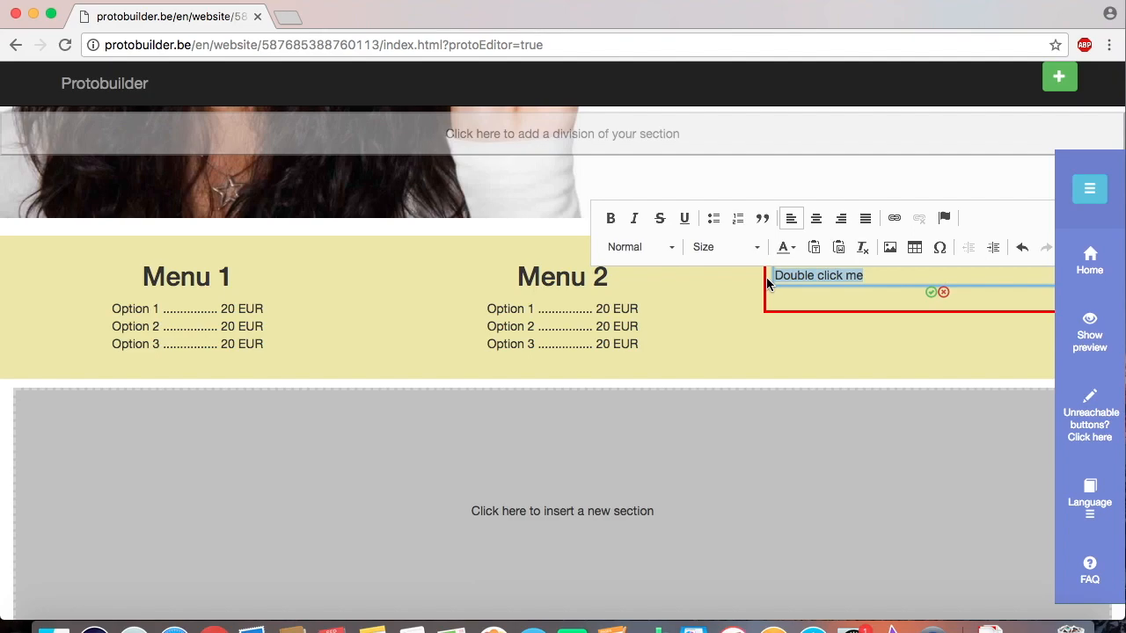
{"action": "key", "text": "super+v"}
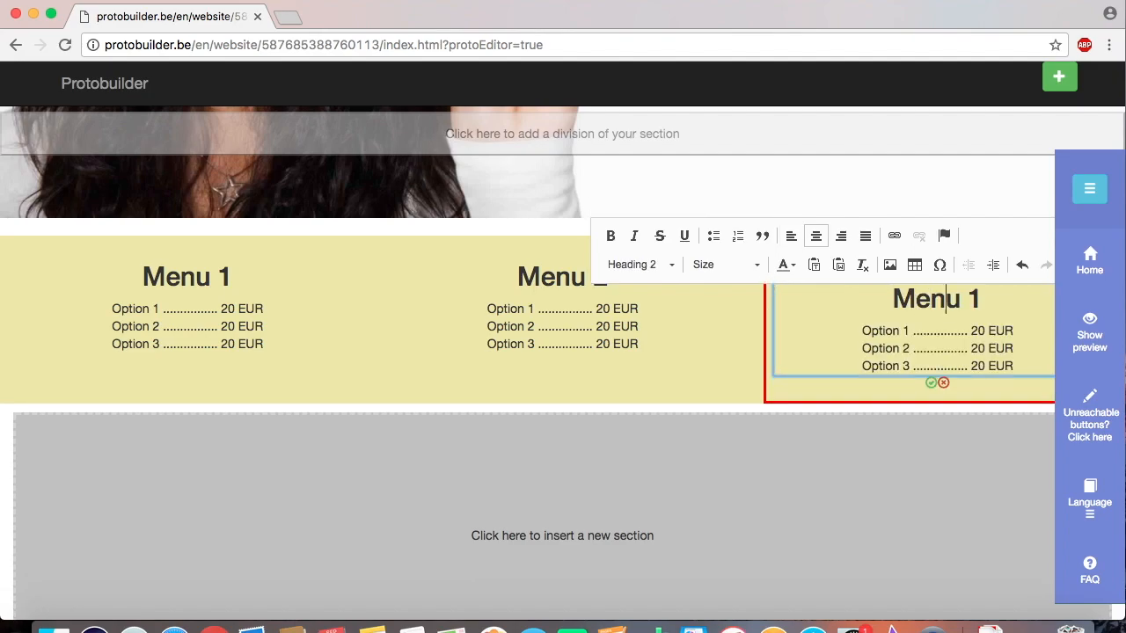
{"action": "key", "text": "shift+Right"}
{"action": "type", "text": "3"}
{"action": "left_click", "coordinate": [931, 384]}
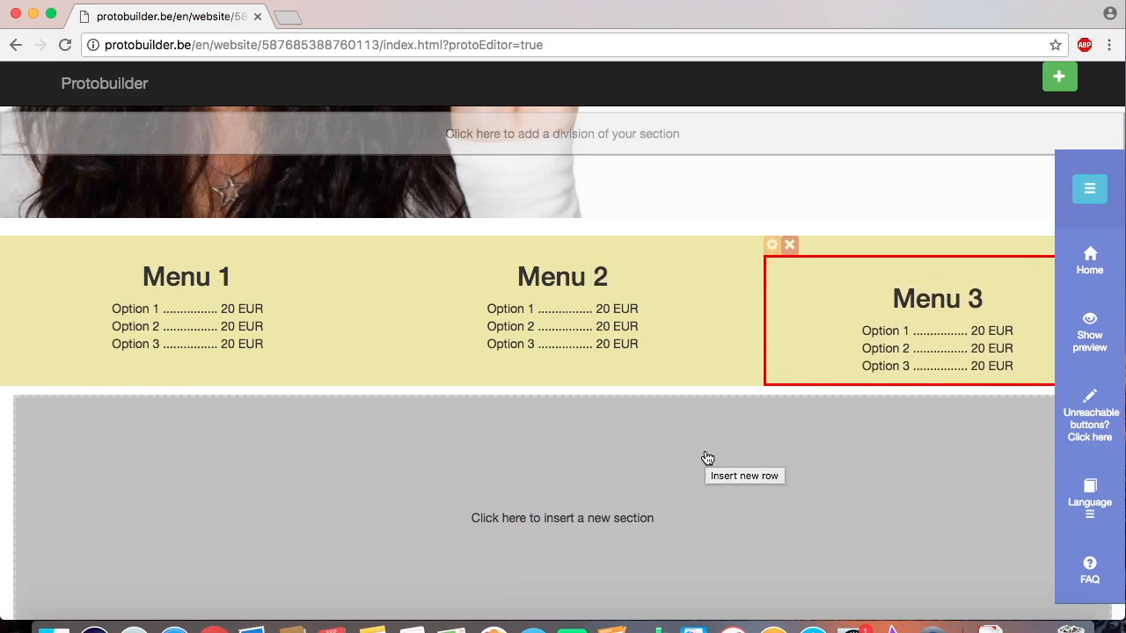
Add the share-on-facebook.htm and share-on-google.htm components to the sharing area below the empty section
{"action": "scroll", "coordinate": [708, 459], "scroll_direction": "down", "scroll_amount": 4}
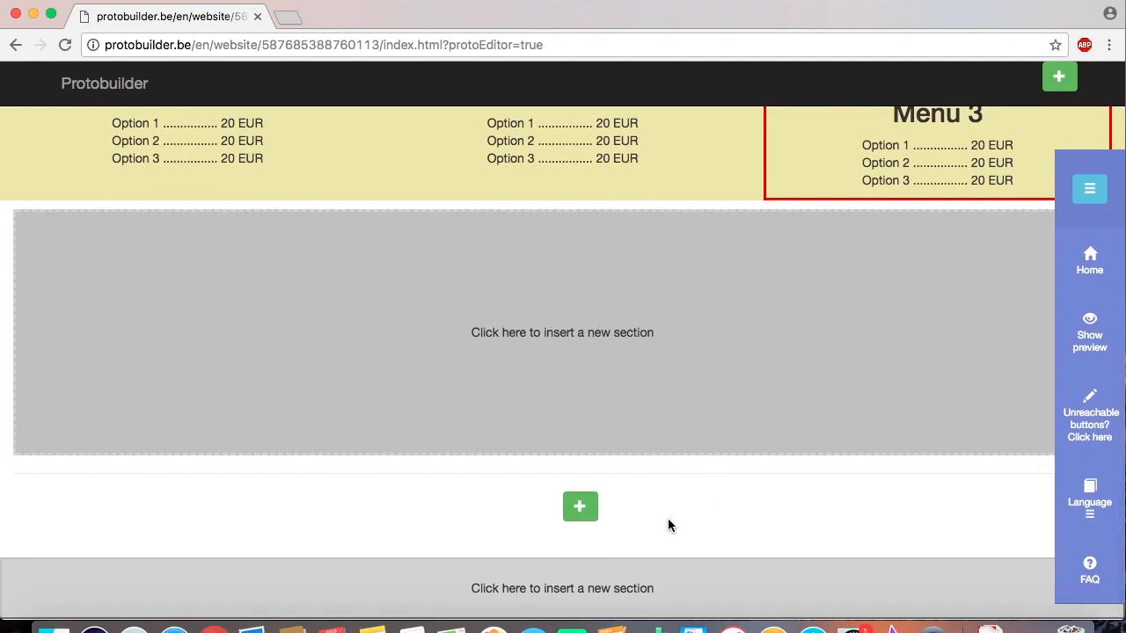
{"action": "left_click", "coordinate": [582, 519]}
{"action": "left_click", "coordinate": [256, 272]}
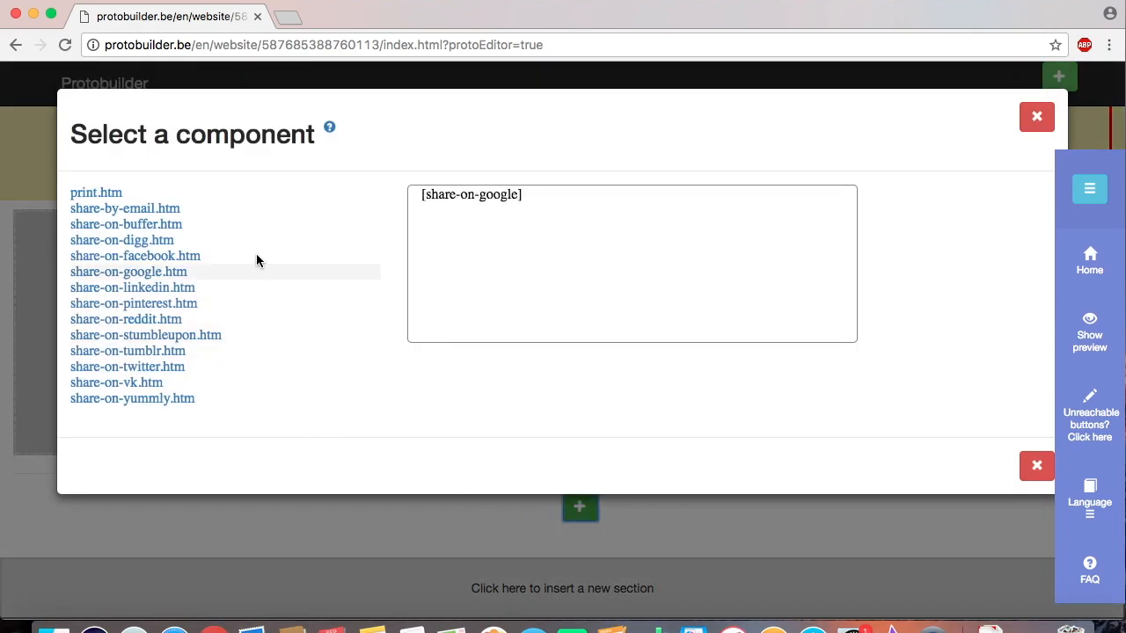
{"action": "left_click", "coordinate": [188, 256]}
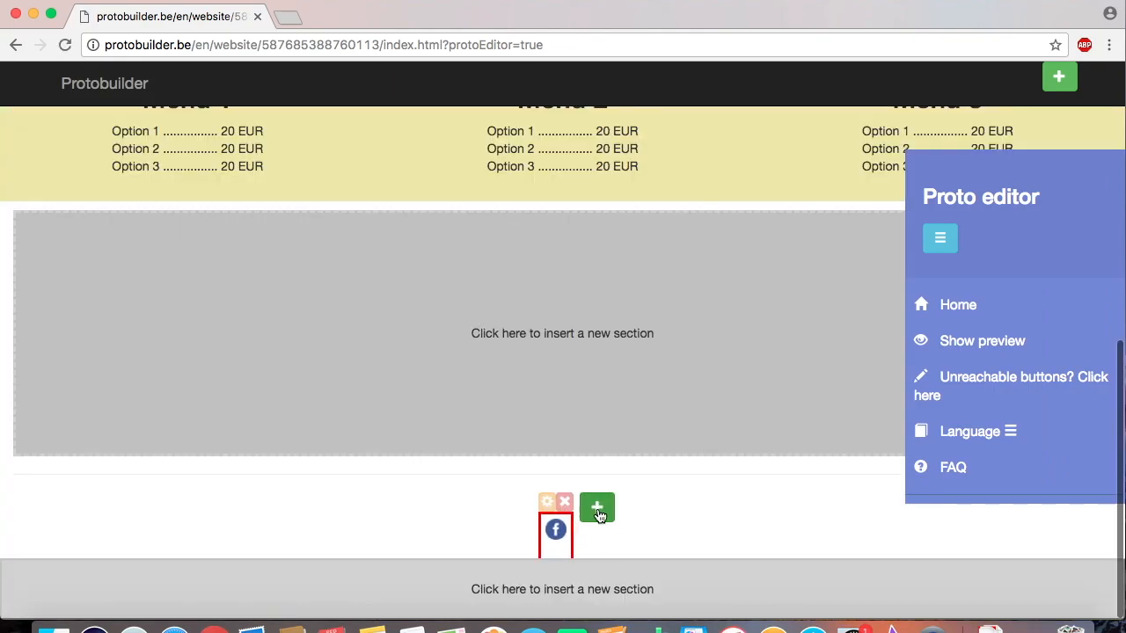
{"action": "left_click", "coordinate": [598, 515]}
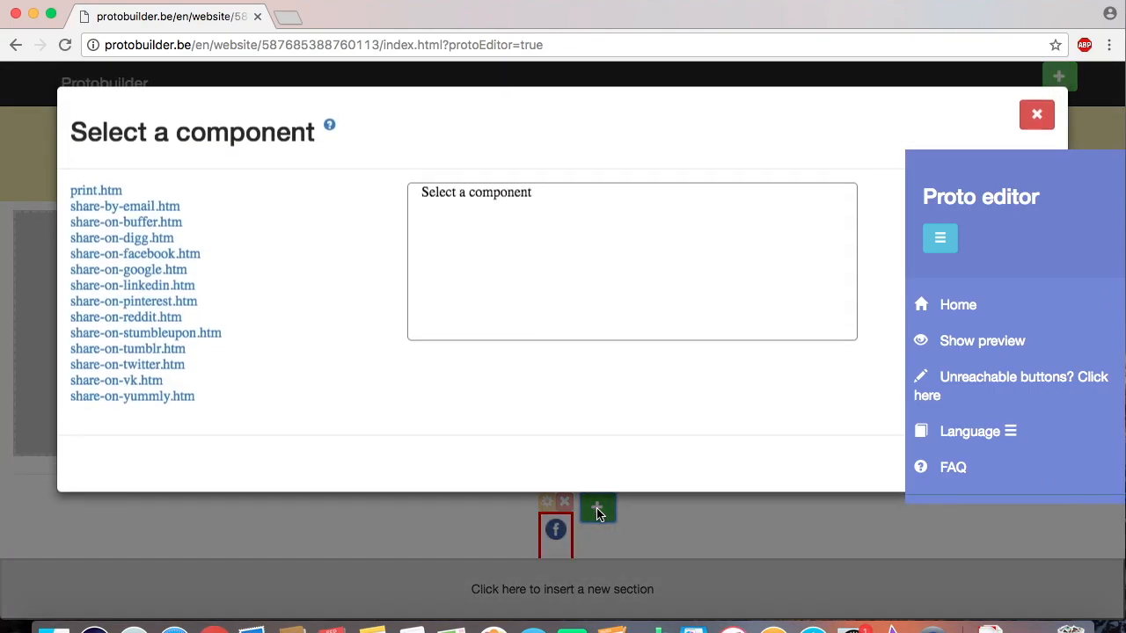
{"action": "left_click", "coordinate": [157, 274]}
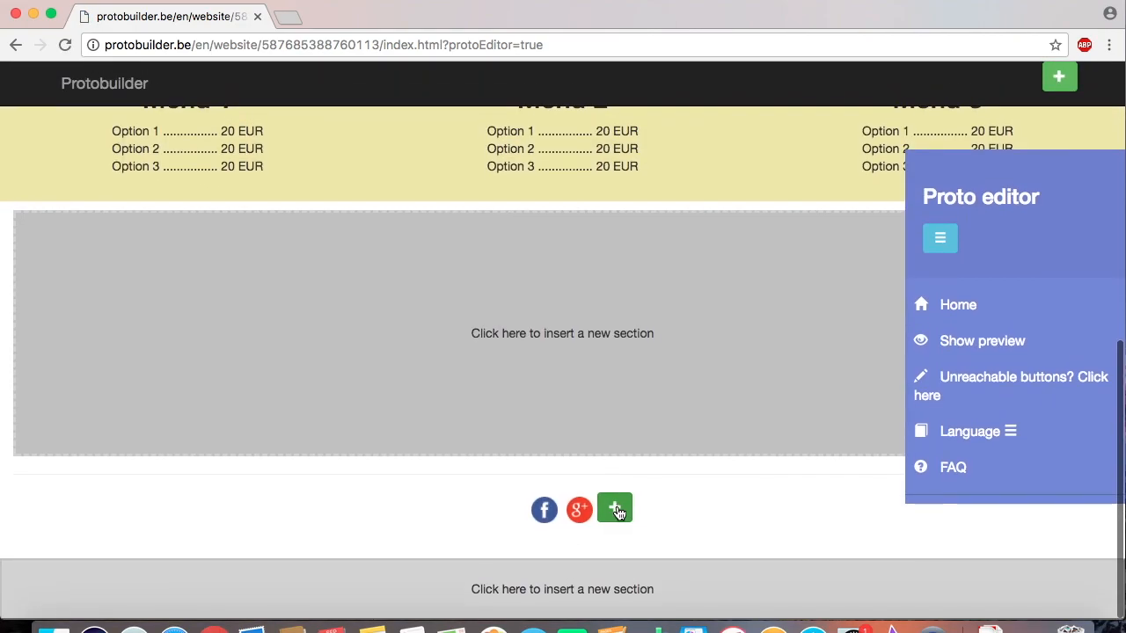
Add the share-on-twitter.htm and share-on-linkedin.htm components after the Google share icon
{"action": "left_click", "coordinate": [616, 509]}
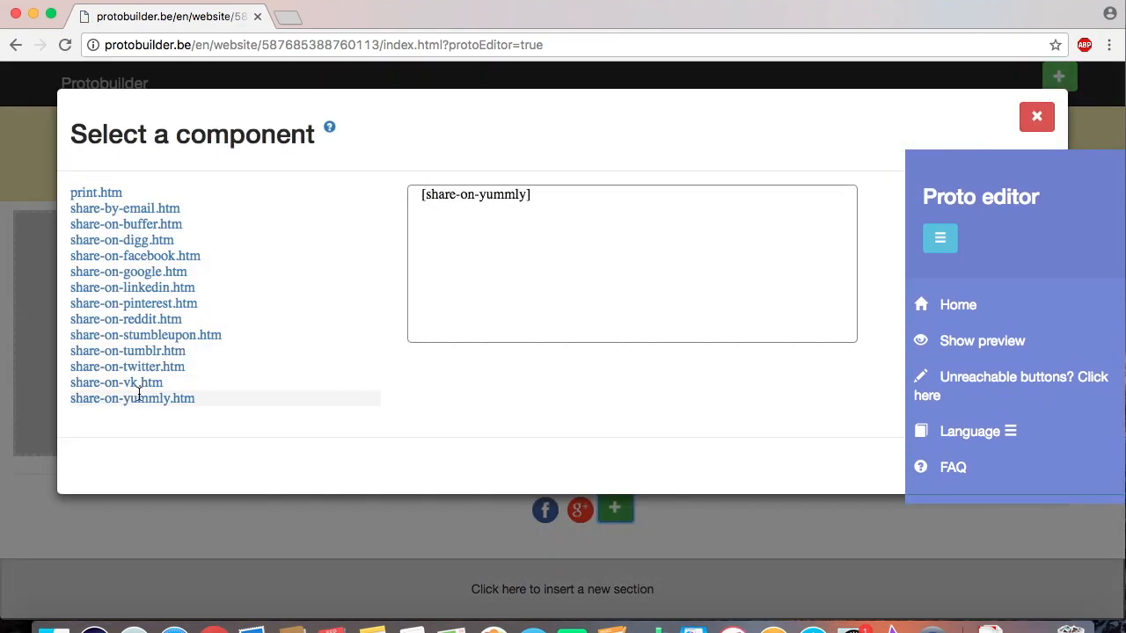
{"action": "left_click", "coordinate": [131, 367]}
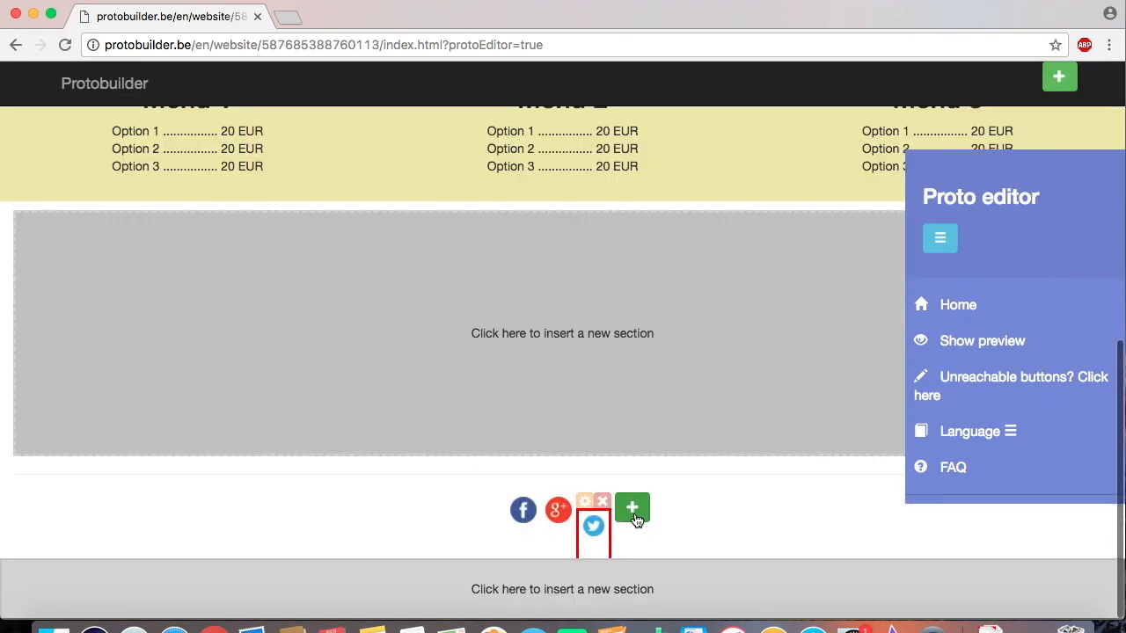
{"action": "left_click", "coordinate": [639, 521]}
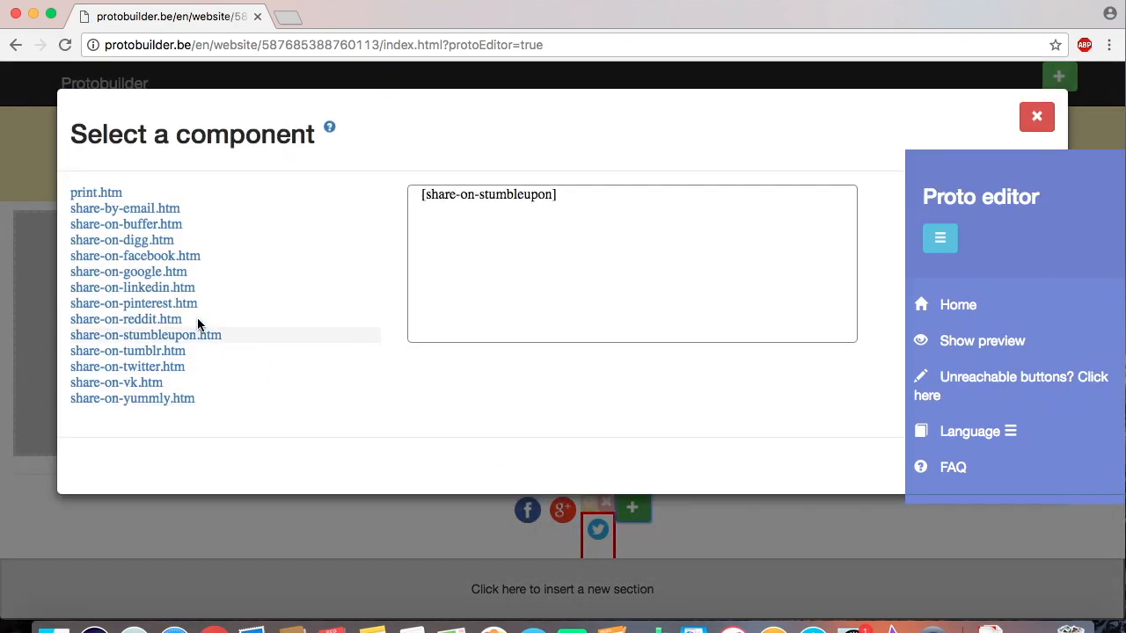
{"action": "left_click", "coordinate": [129, 288]}
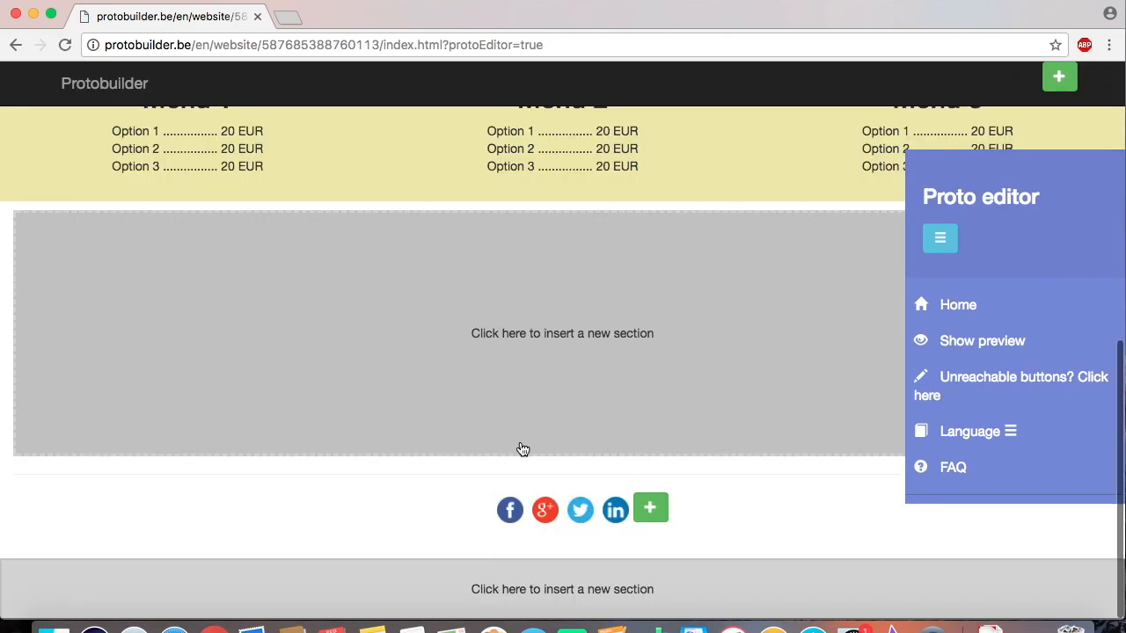
{"action": "left_click", "coordinate": [612, 519]}
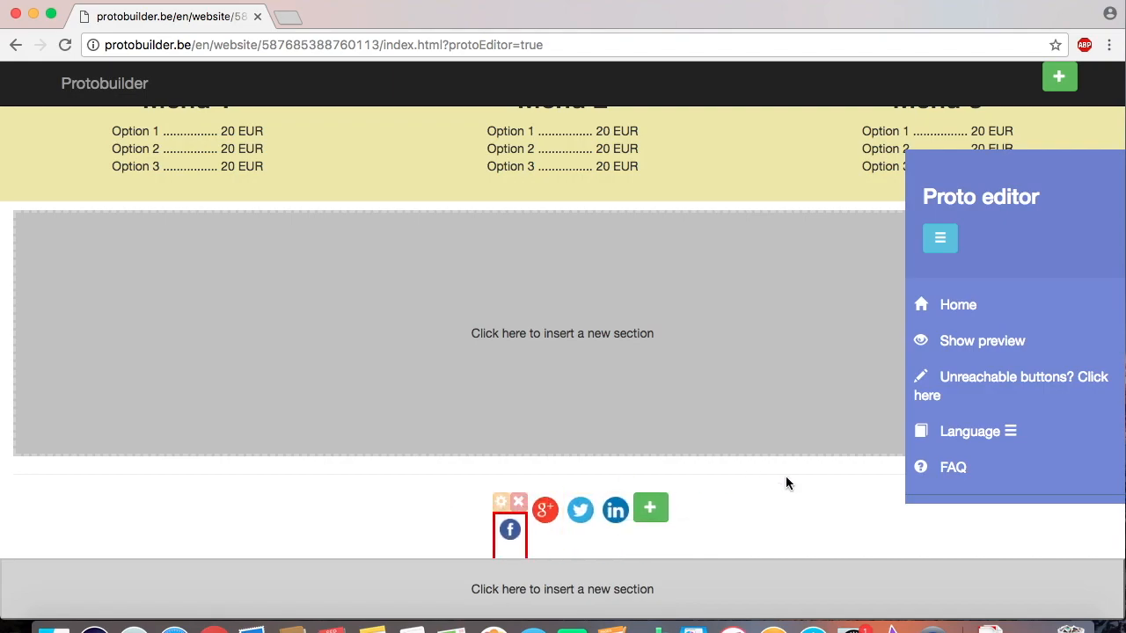
Insert a two-column row-6-6.htm section in the footer area below the share icons
{"action": "scroll", "coordinate": [762, 517], "scroll_direction": "down", "scroll_amount": 2}
{"action": "left_click", "coordinate": [599, 606]}
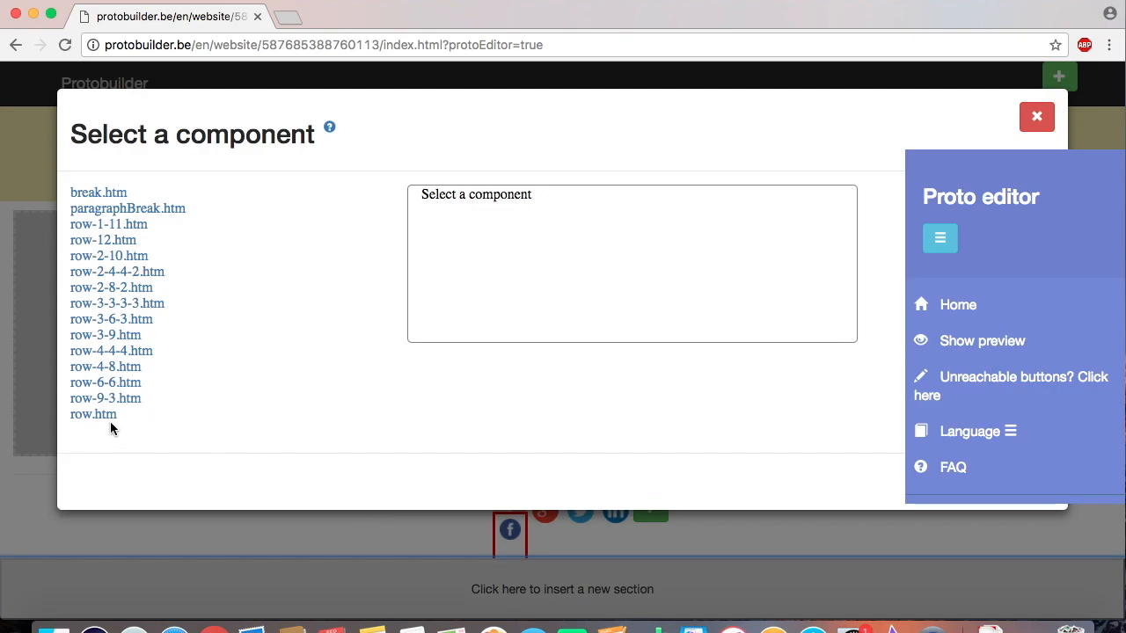
{"action": "left_click", "coordinate": [85, 384]}
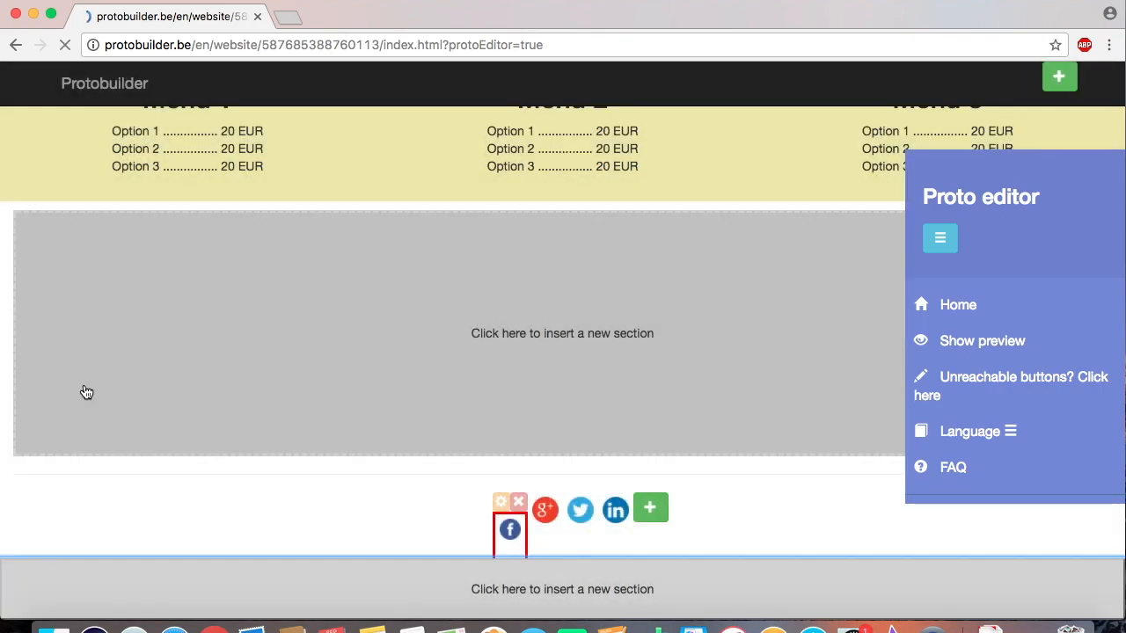
Search the background colors for "grey" and apply DimGrey to the new two-column footer row
{"action": "scroll", "coordinate": [245, 512], "scroll_direction": "down", "scroll_amount": 2}
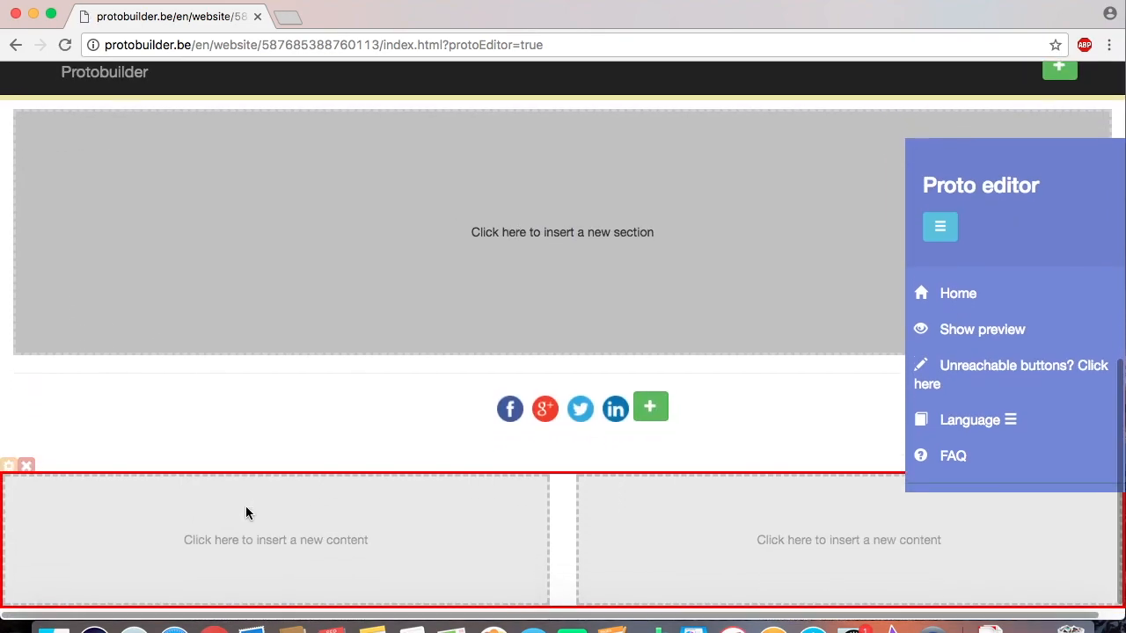
{"action": "left_click", "coordinate": [9, 477]}
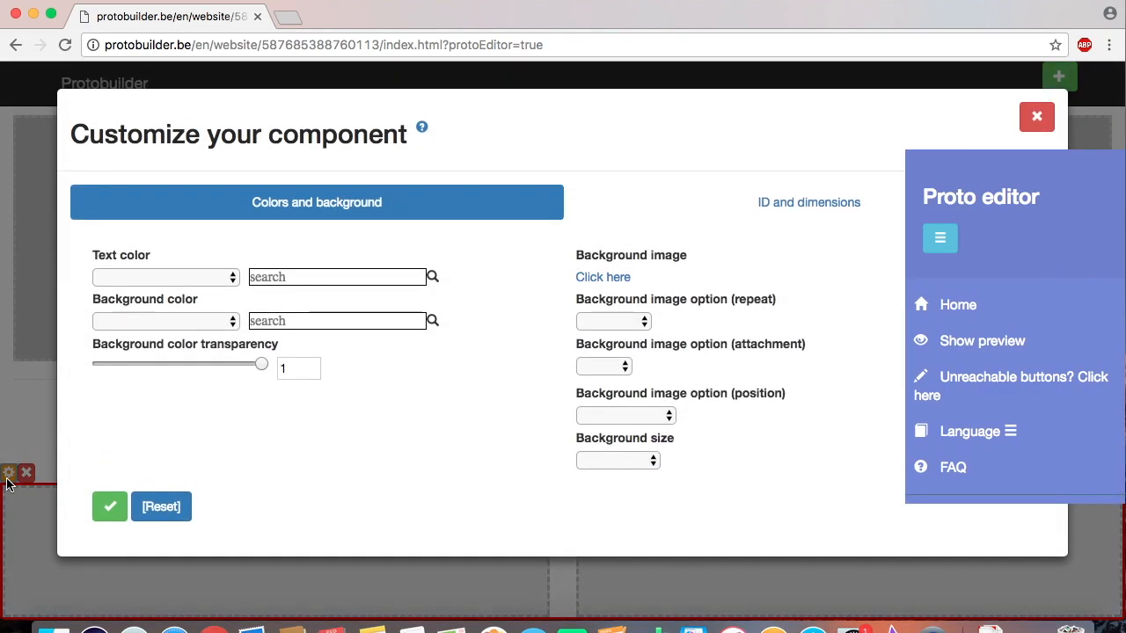
{"action": "left_click", "coordinate": [195, 324]}
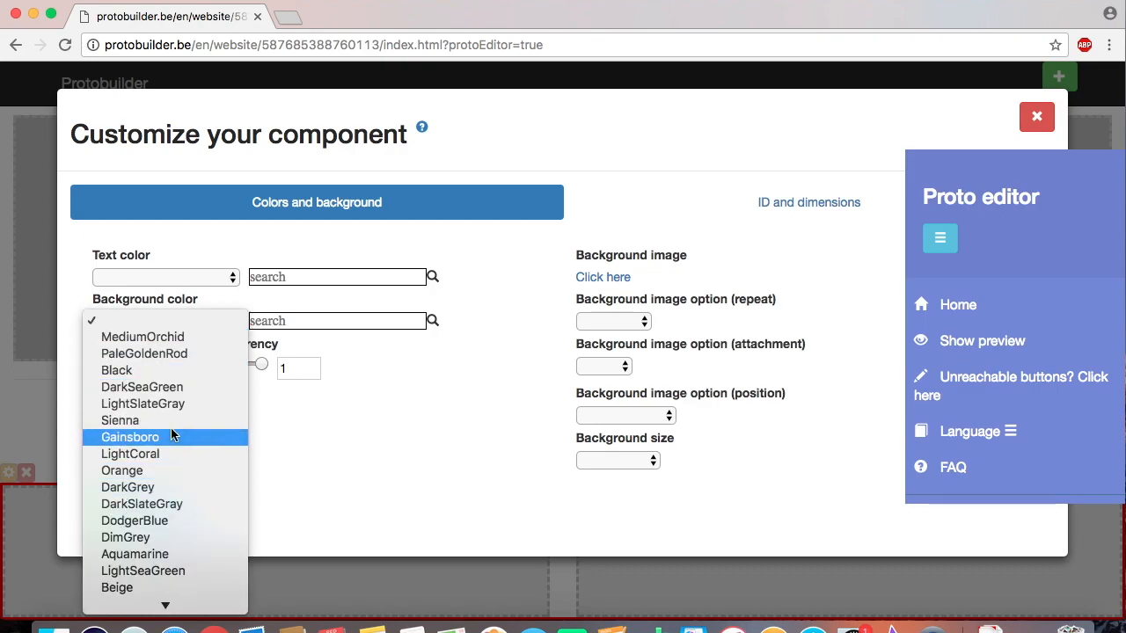
{"action": "left_click", "coordinate": [276, 321]}
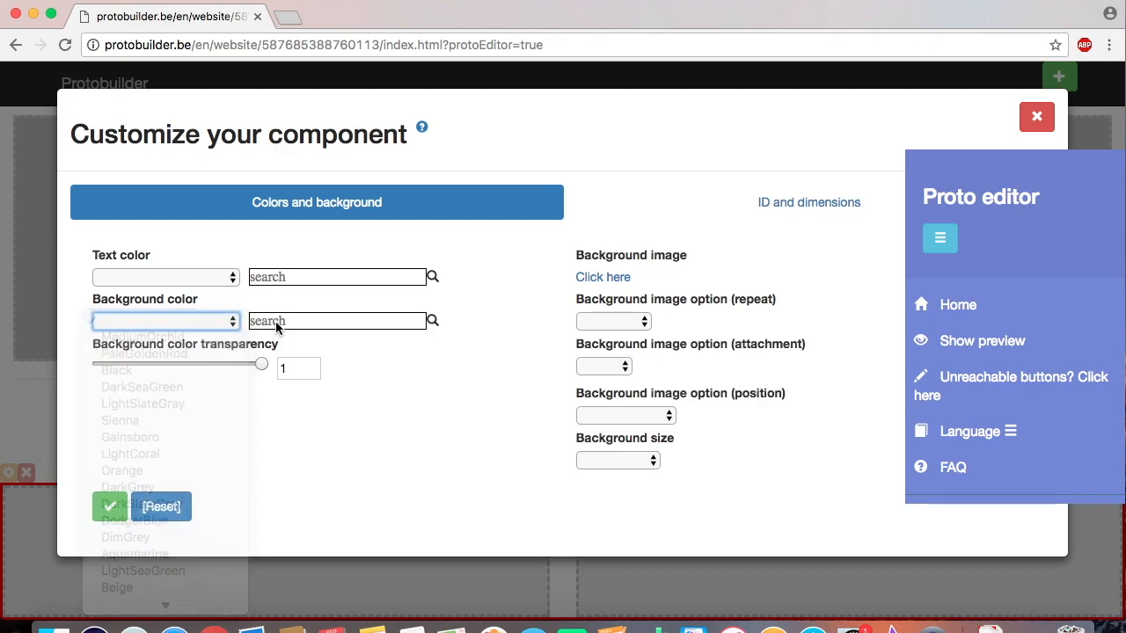
{"action": "left_click", "coordinate": [275, 322]}
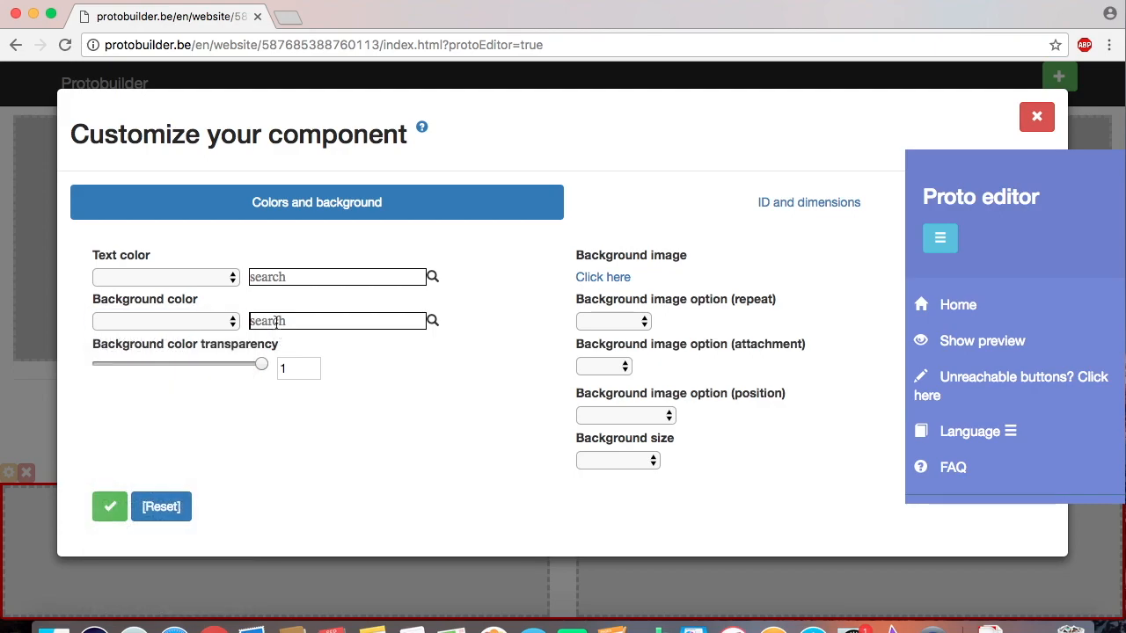
{"action": "type", "text": "grey"}
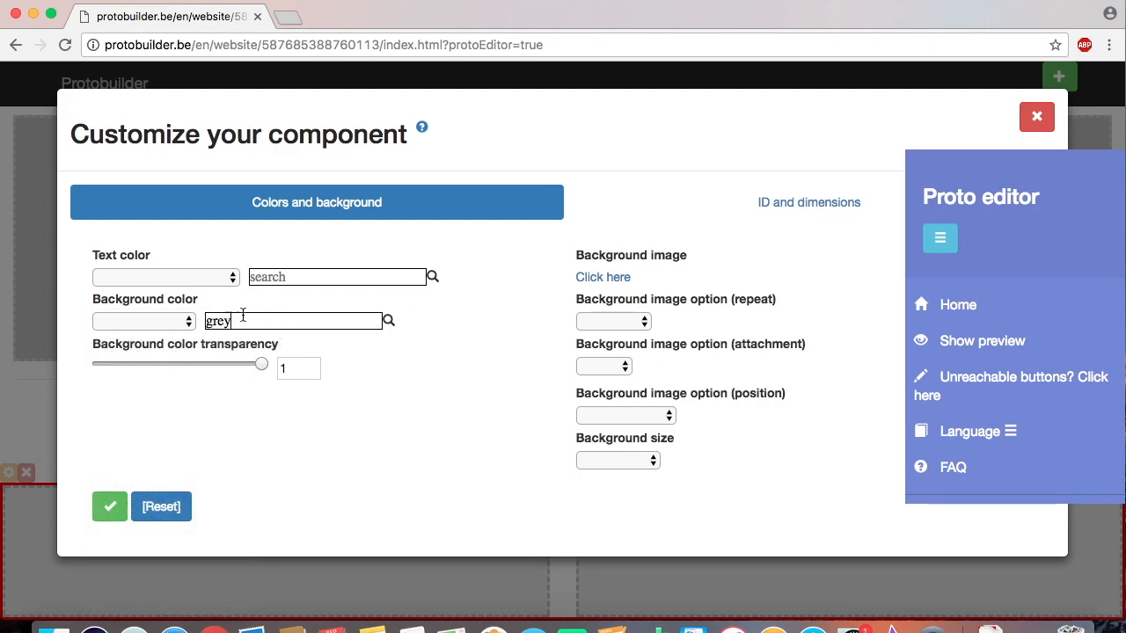
{"action": "left_click", "coordinate": [172, 326]}
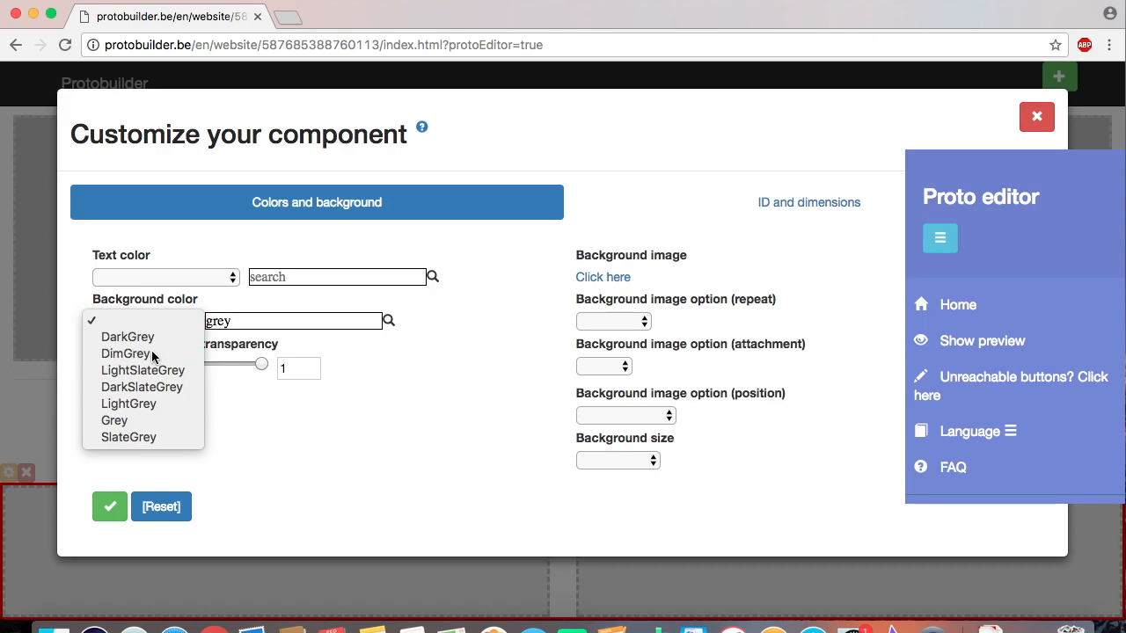
{"action": "left_click", "coordinate": [152, 355]}
{"action": "left_click", "coordinate": [112, 508]}
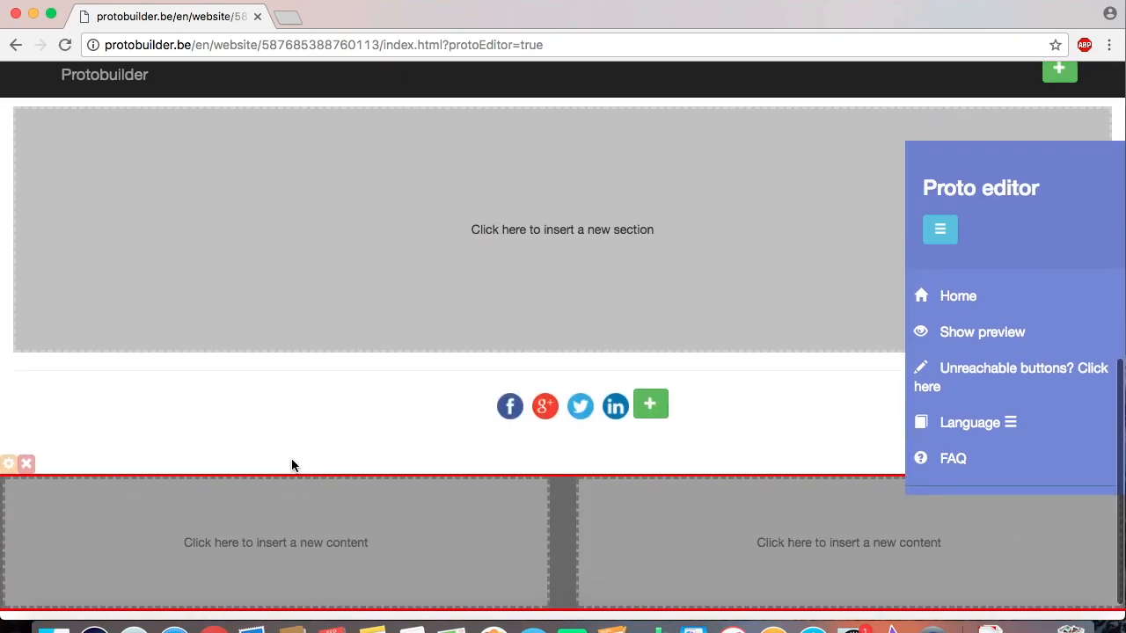
Insert a genericContent.htm component in the footer row's first column and replace its placeholder text with "Contact us"
{"action": "left_click", "coordinate": [214, 540]}
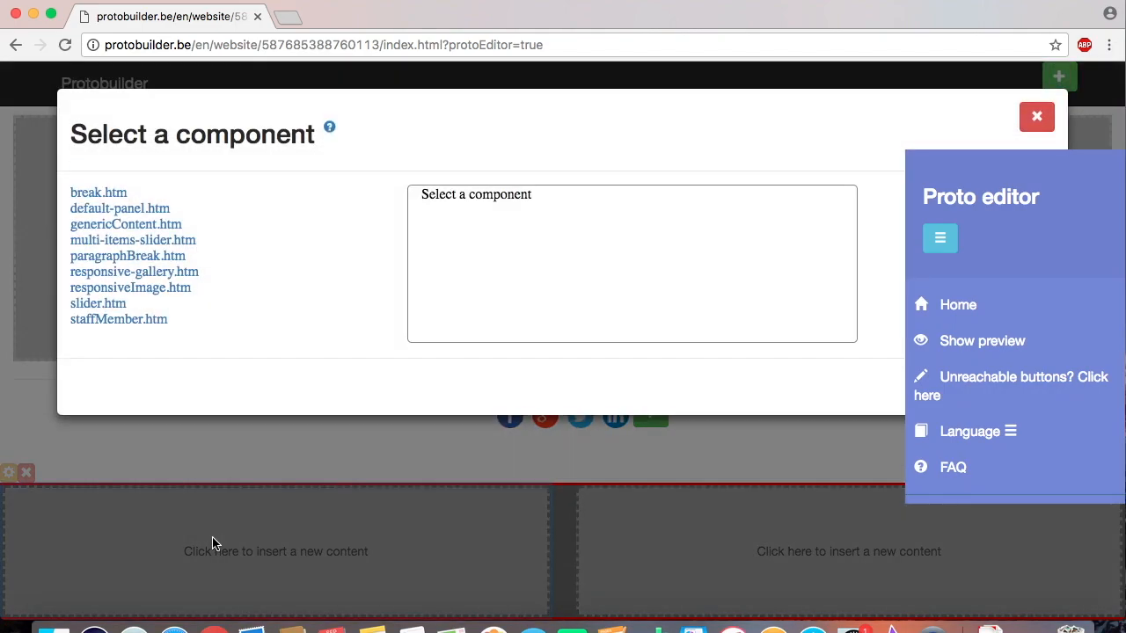
{"action": "left_click", "coordinate": [146, 227]}
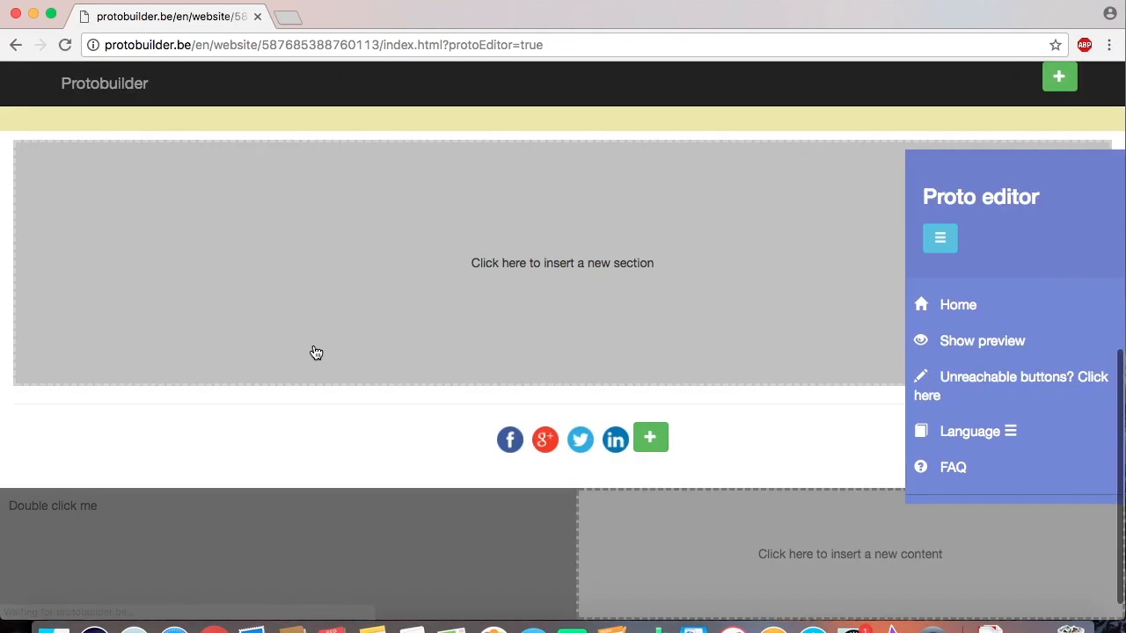
{"action": "double_click", "coordinate": [64, 523]}
{"action": "left_click", "coordinate": [116, 527]}
{"action": "left_click_drag", "start_coordinate": [116, 528], "coordinate": [5, 526]}
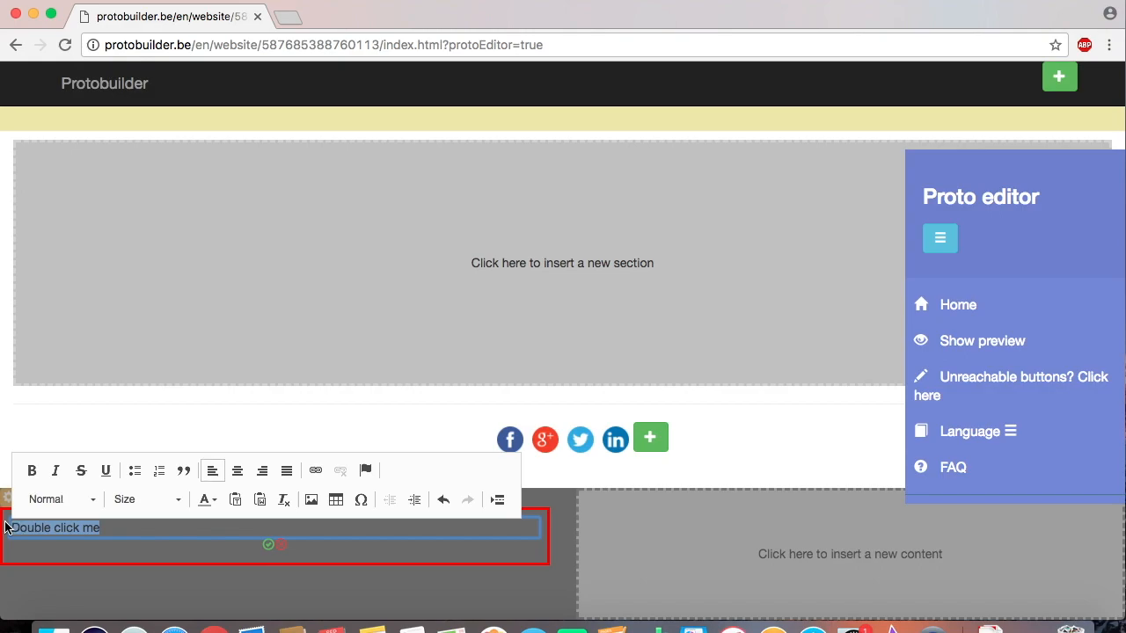
{"action": "type", "text": "Contact us"}
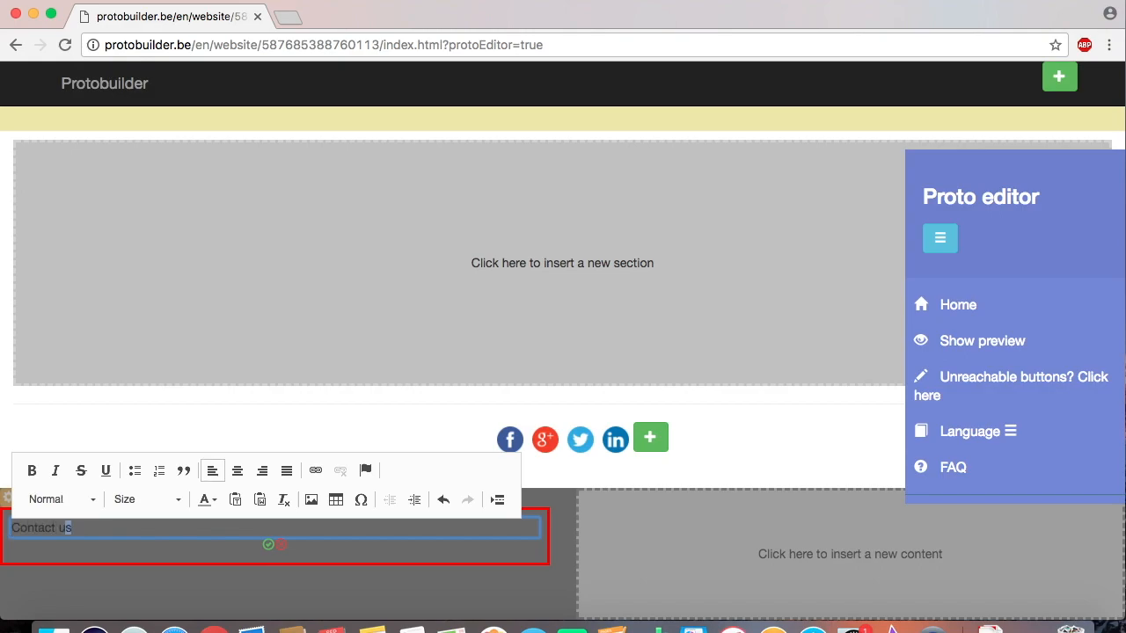
Center the "Contact us" text and format it as Heading 3
{"action": "key", "text": "shift+Left"}
{"action": "key", "text": "shift+Left"}
{"action": "key", "text": "shift+Left"}
{"action": "key", "text": "shift+Left"}
{"action": "key", "text": "shift+Left"}
{"action": "key", "text": "shift+Left"}
{"action": "key", "text": "shift+Left"}
{"action": "key", "text": "shift+Left"}
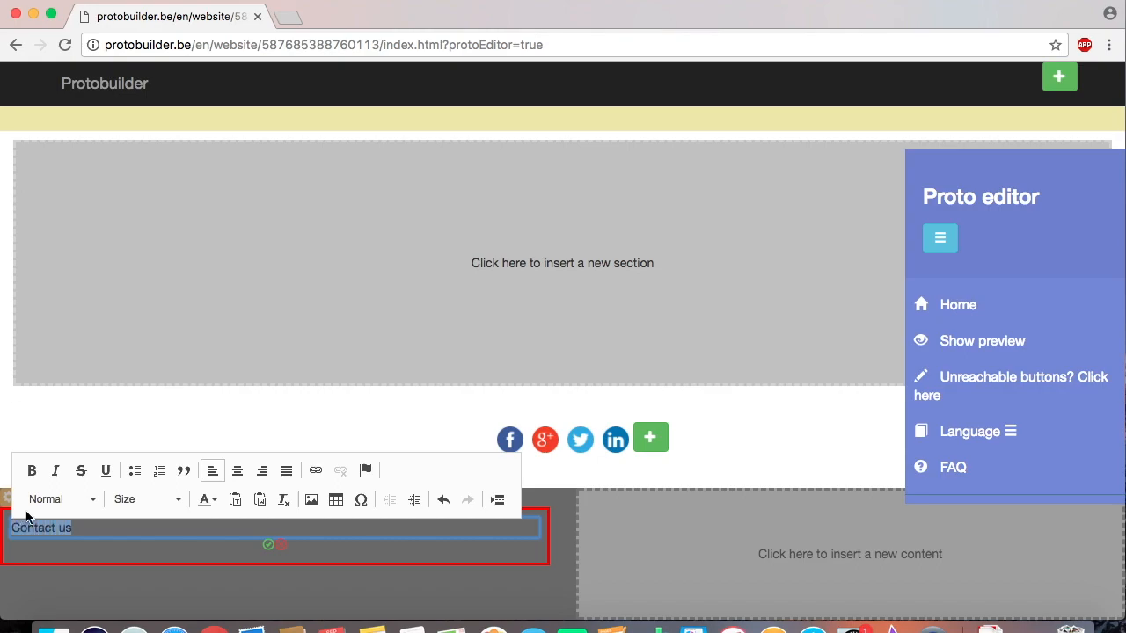
{"action": "left_click", "coordinate": [236, 471]}
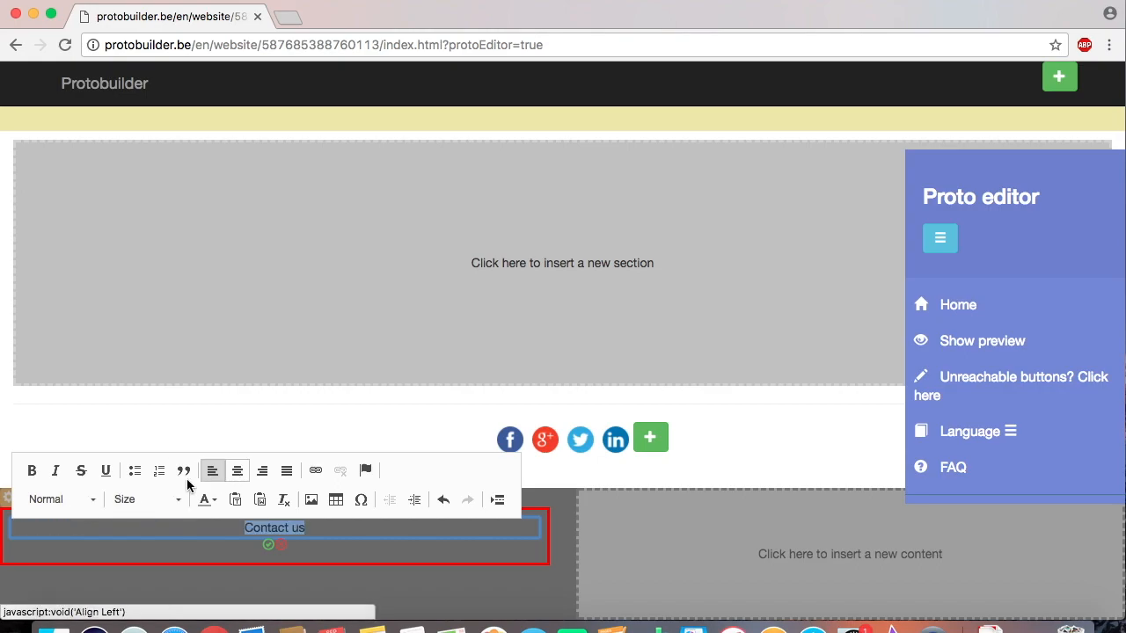
{"action": "left_click", "coordinate": [96, 498]}
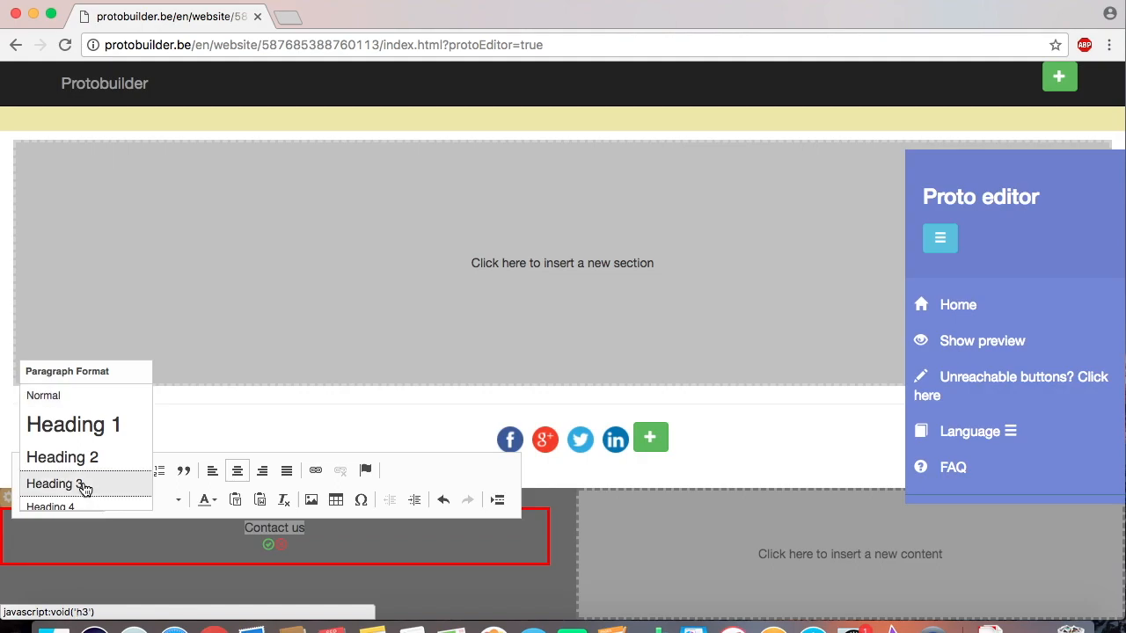
{"action": "left_click", "coordinate": [89, 485]}
Add a centered "Address" line below the Contact us heading, followed by a new empty line
{"action": "left_click", "coordinate": [331, 550]}
{"action": "key", "text": "Return"}
{"action": "left_click", "coordinate": [239, 489]}
{"action": "type", "text": "Address"}
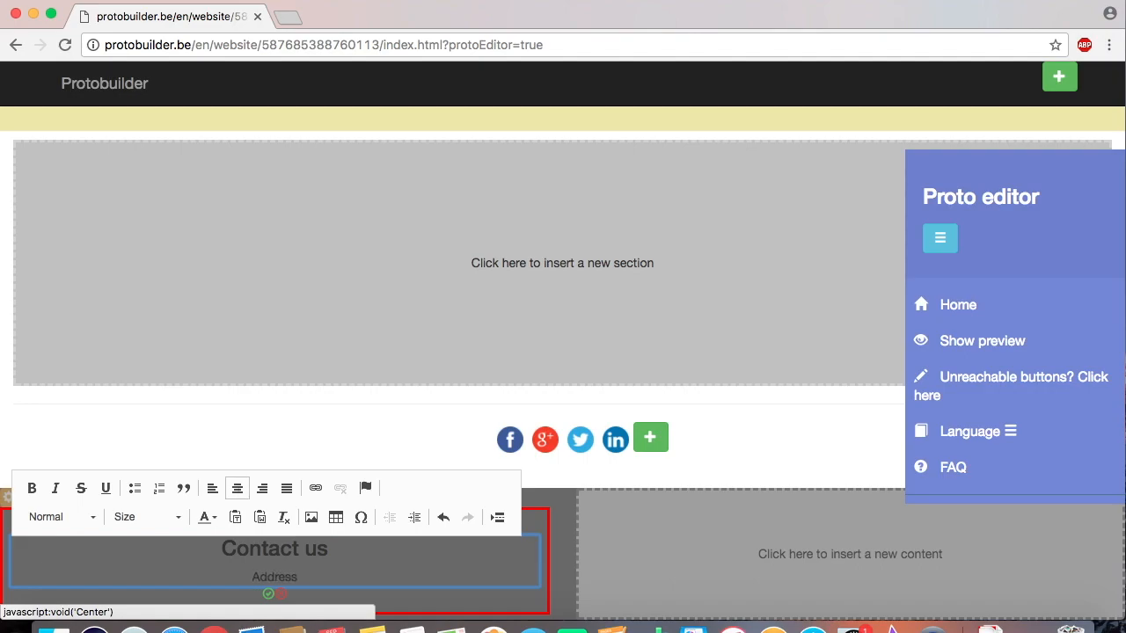
{"action": "key", "text": "Return"}
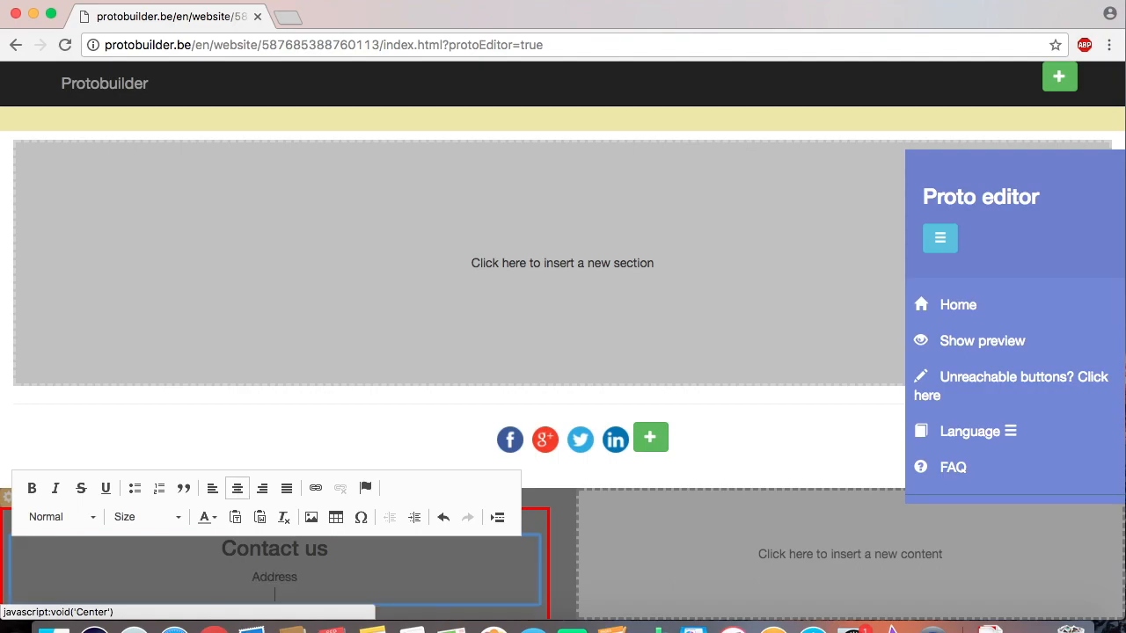
Add the contact e-mail and phone number on separate lines below Address, and save the Contact us text
{"action": "type", "text": "email@email.com"}
{"action": "key", "text": "Return"}
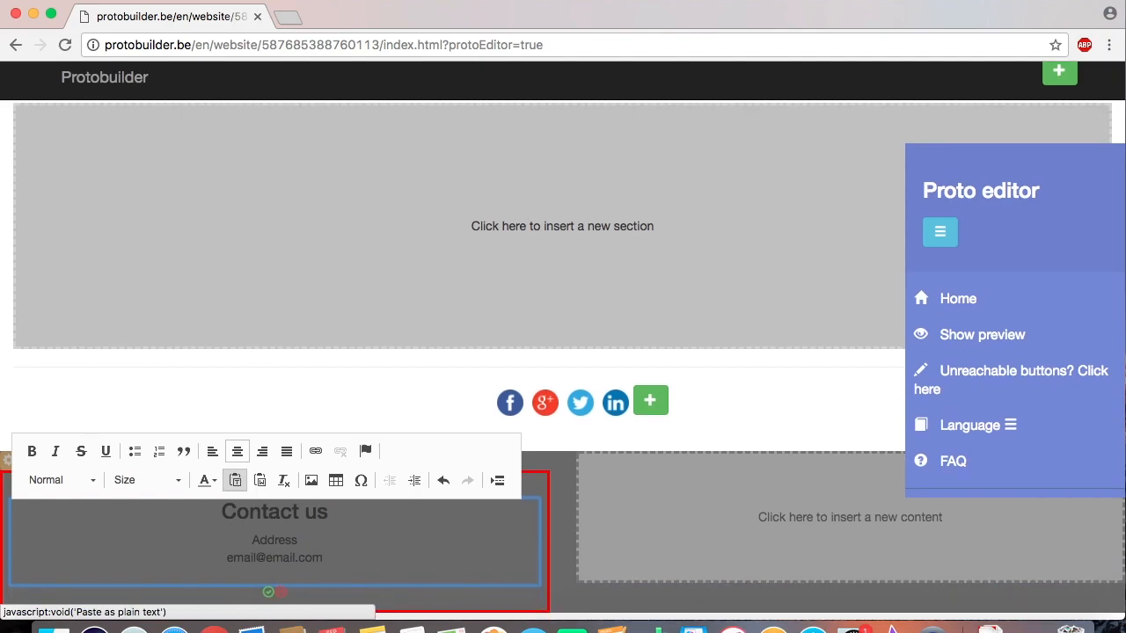
{"action": "type", "text": "0123456789"}
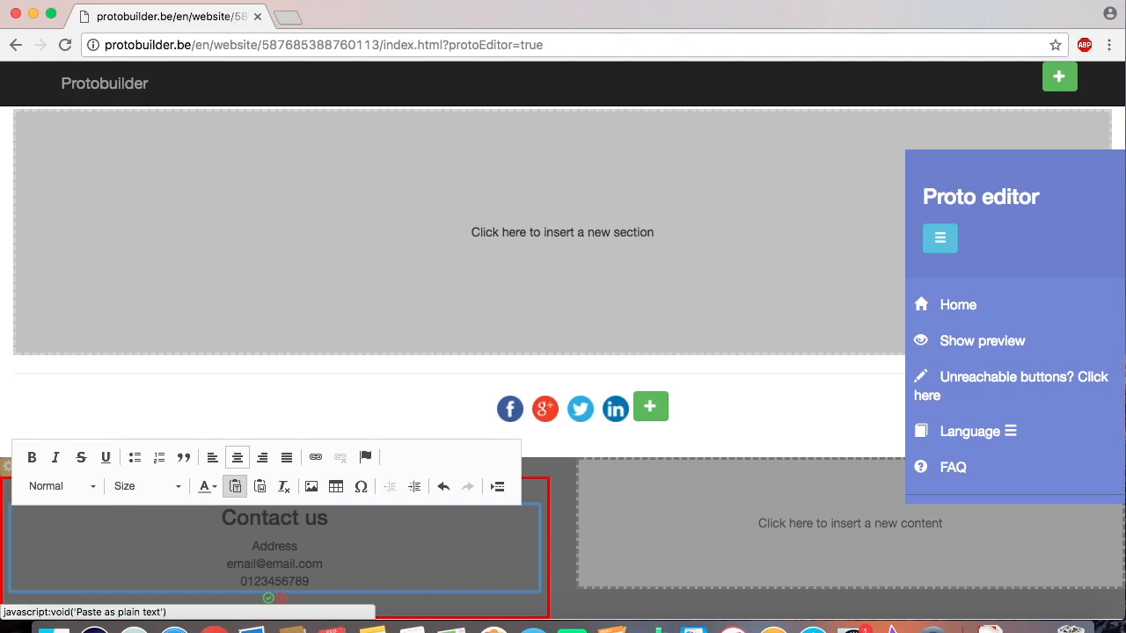
{"action": "scroll", "coordinate": [299, 563], "scroll_direction": "down", "scroll_amount": 1}
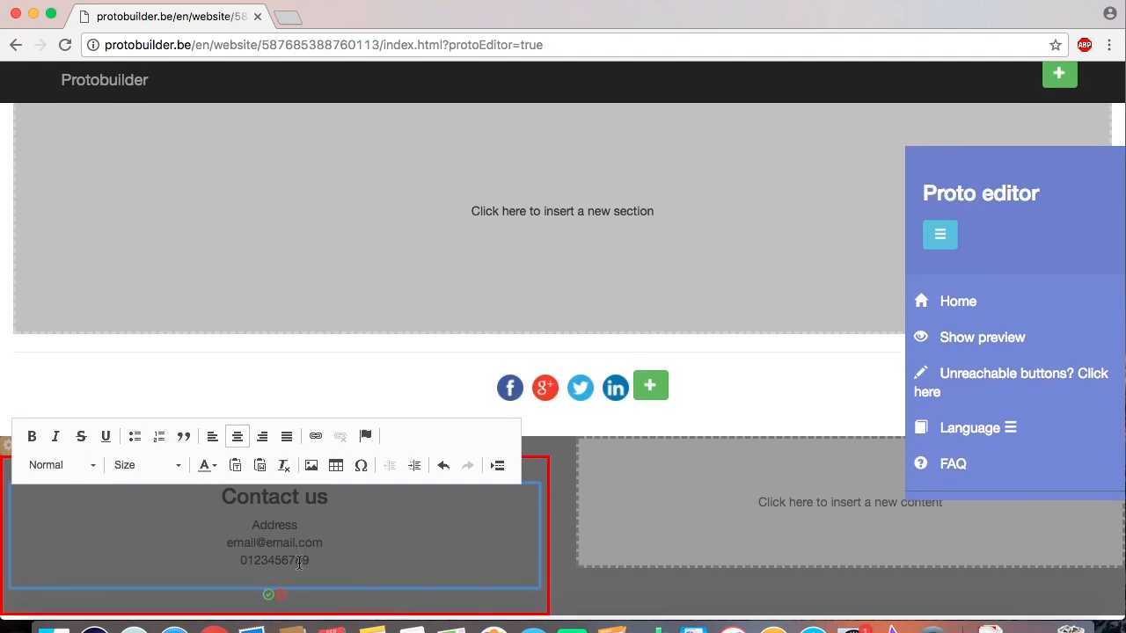
{"action": "left_click", "coordinate": [268, 594]}
{"action": "scroll", "coordinate": [269, 580], "scroll_direction": "up", "scroll_amount": 1}
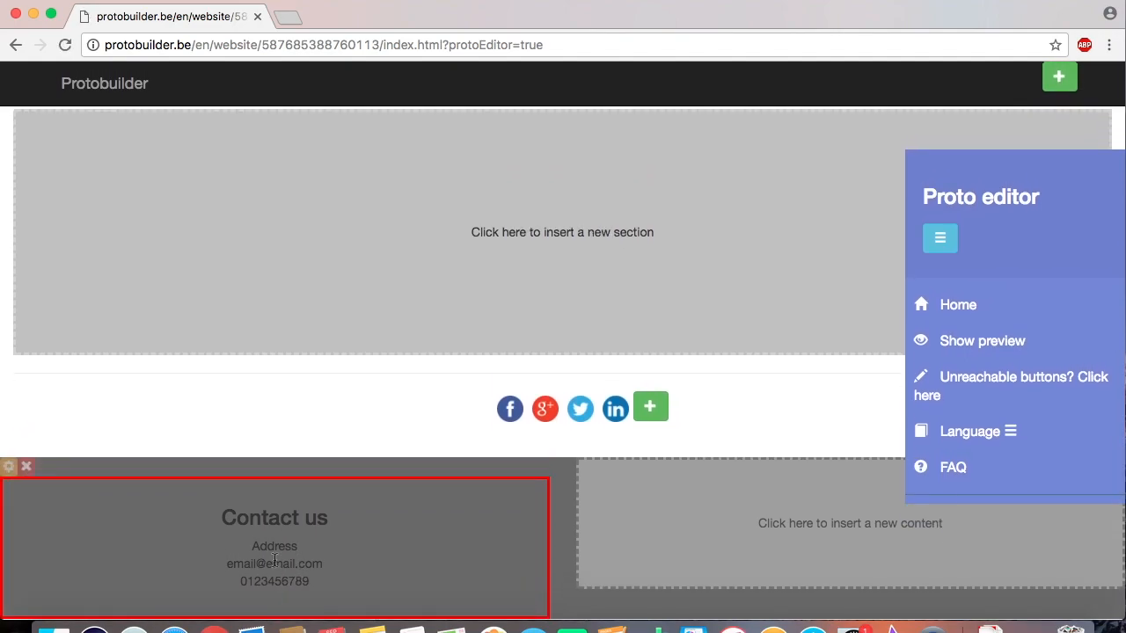
Insert a genericContent.htm component in the footer row's second column and replace its placeholder text with "Opening hours"
{"action": "left_click", "coordinate": [673, 555]}
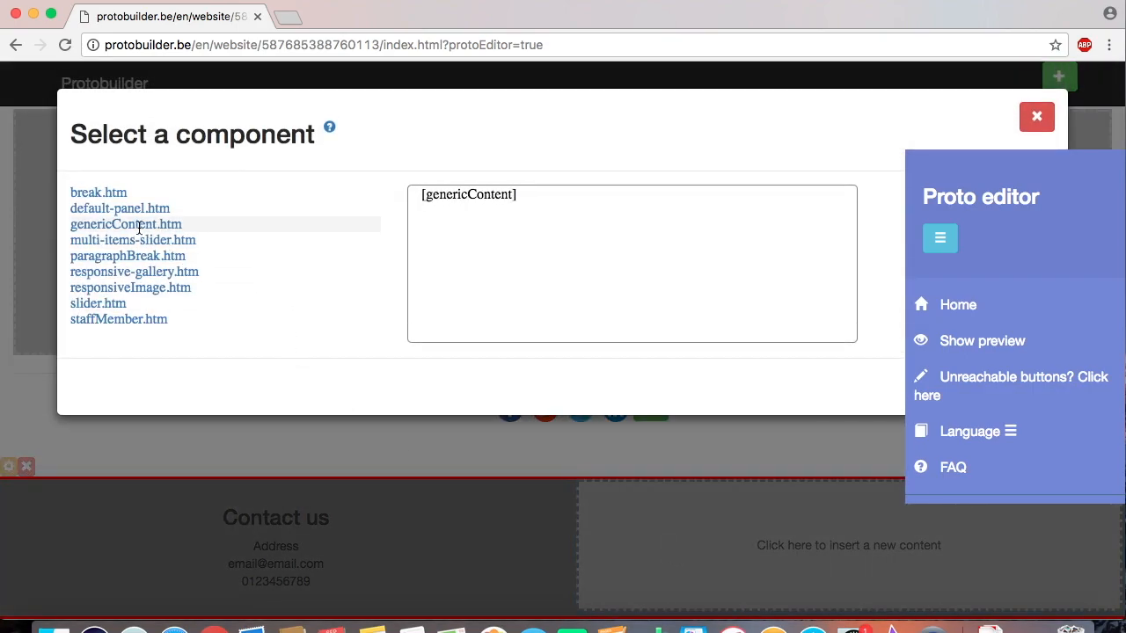
{"action": "left_click", "coordinate": [138, 227]}
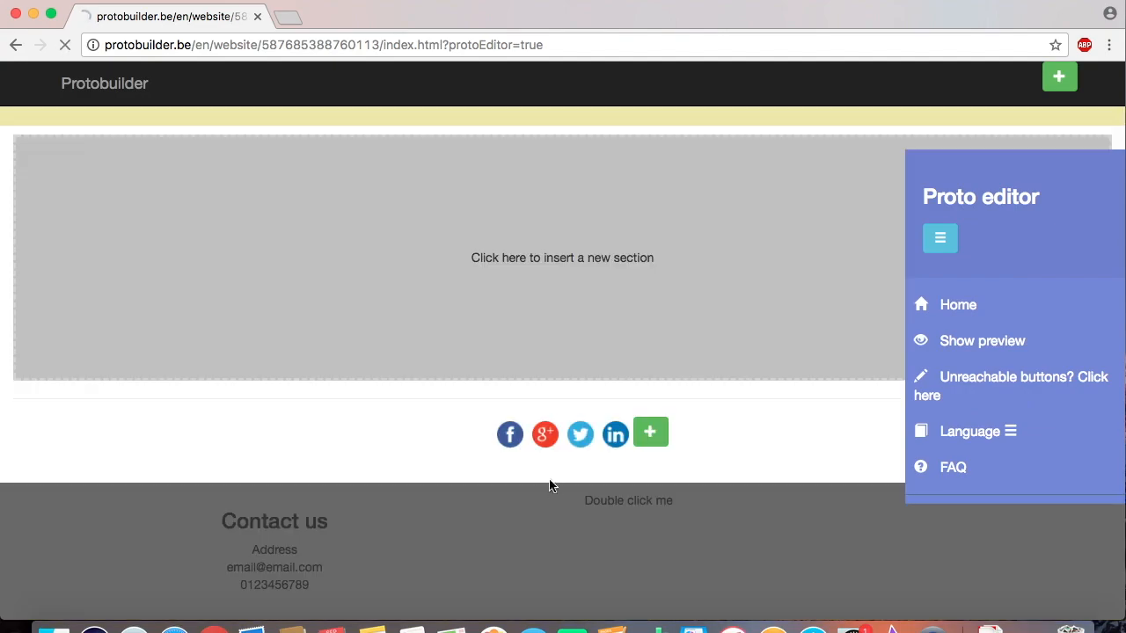
{"action": "double_click", "coordinate": [613, 521]}
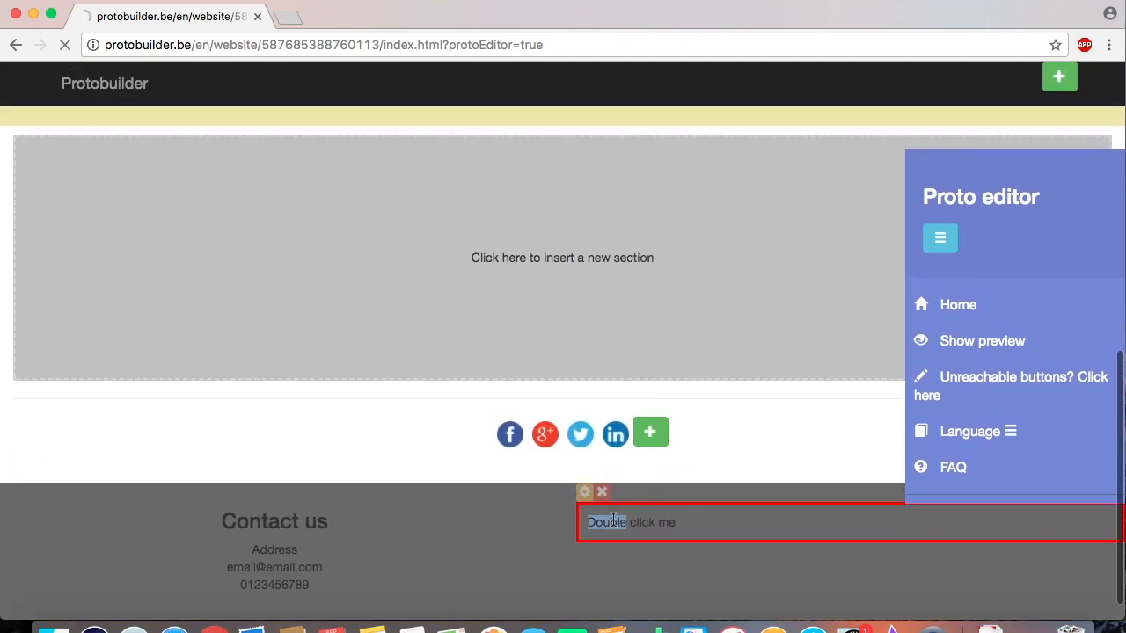
{"action": "double_click", "coordinate": [680, 524]}
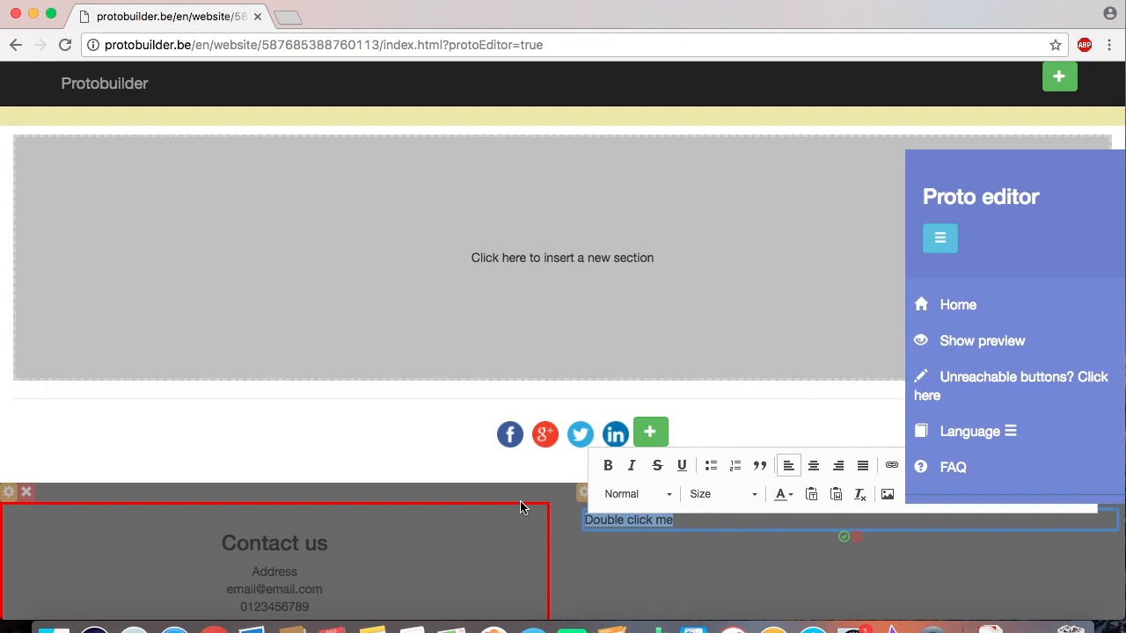
{"action": "type", "text": "Opening hours"}
Center the "Opening hours" text and format it as Heading 3
{"action": "key", "text": "shift+Left"}
{"action": "key", "text": "shift+Left"}
{"action": "key", "text": "shift+Left"}
{"action": "key", "text": "shift+Left"}
{"action": "key", "text": "shift+Left"}
{"action": "key", "text": "shift+Left"}
{"action": "key", "text": "shift+Left"}
{"action": "key", "text": "shift+Left"}
{"action": "key", "text": "shift+Left"}
{"action": "key", "text": "shift+Left"}
{"action": "key", "text": "shift+Left"}
{"action": "key", "text": "shift+Left"}
{"action": "key", "text": "shift+Left"}
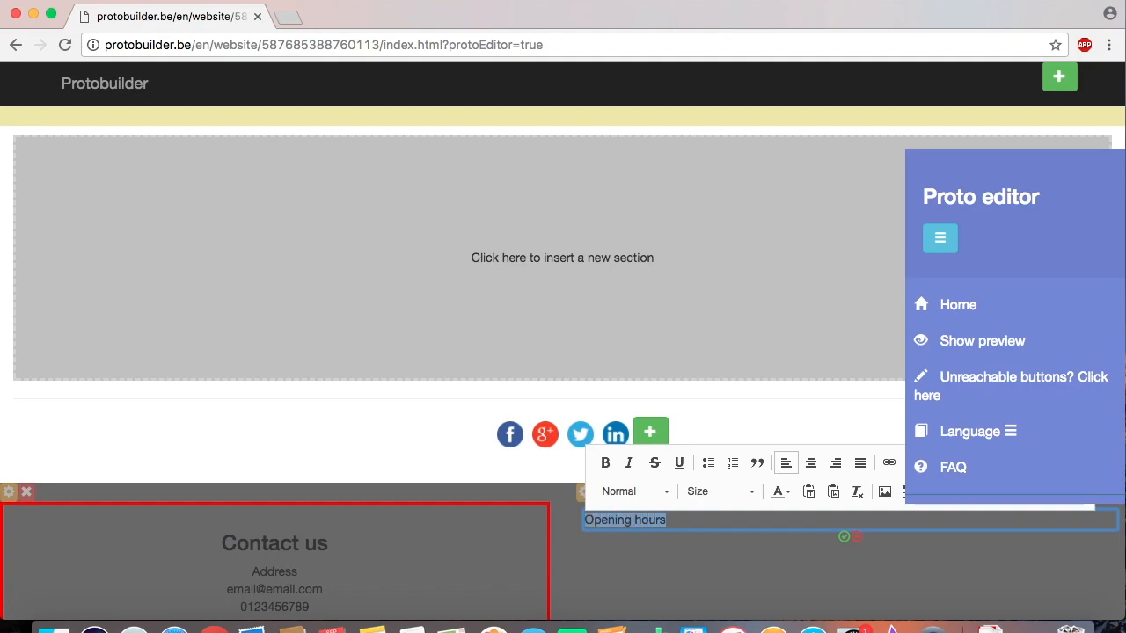
{"action": "left_click", "coordinate": [814, 467]}
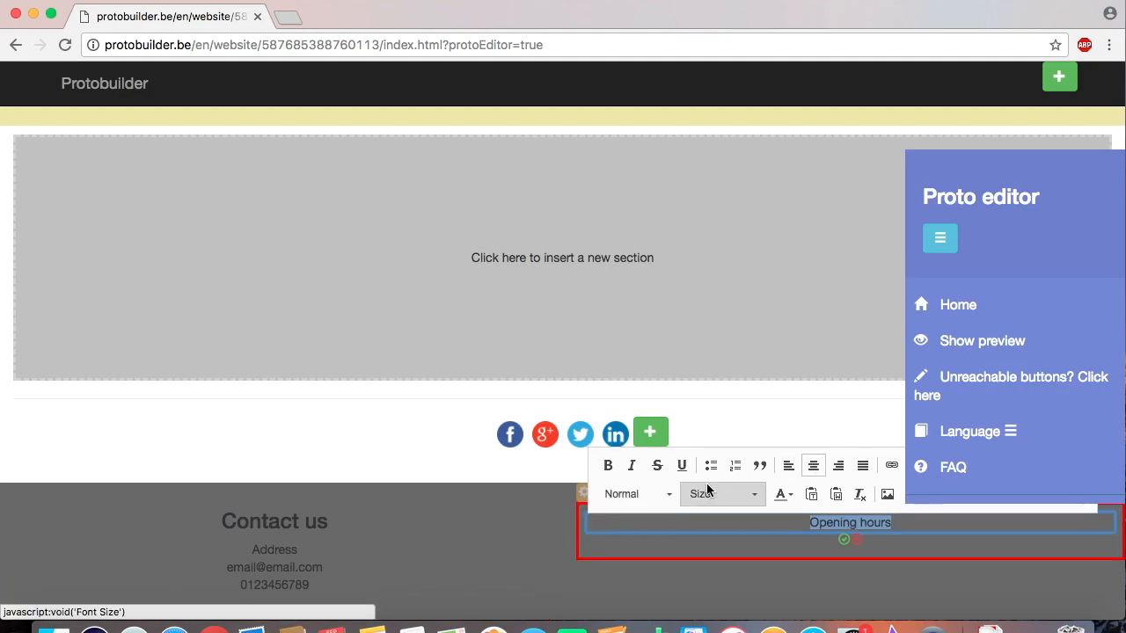
{"action": "left_click", "coordinate": [669, 494]}
{"action": "left_click", "coordinate": [659, 479]}
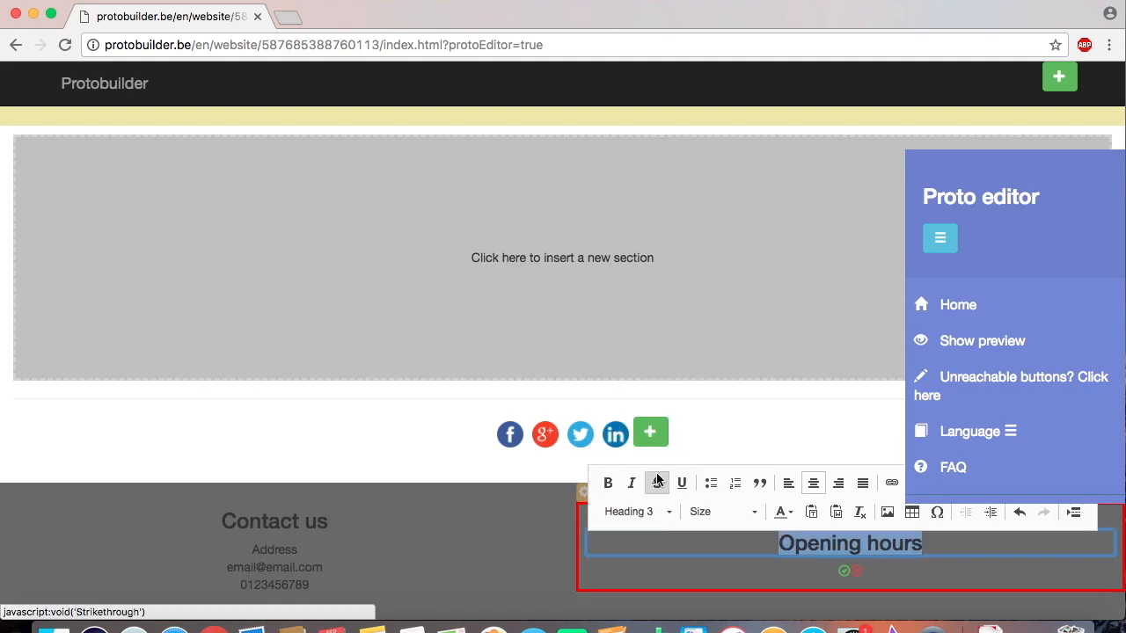
Add the line "Mon: 9am - 6pm" below the Opening hours heading, followed by a new empty line
{"action": "left_click", "coordinate": [928, 546]}
{"action": "key", "text": "Return"}
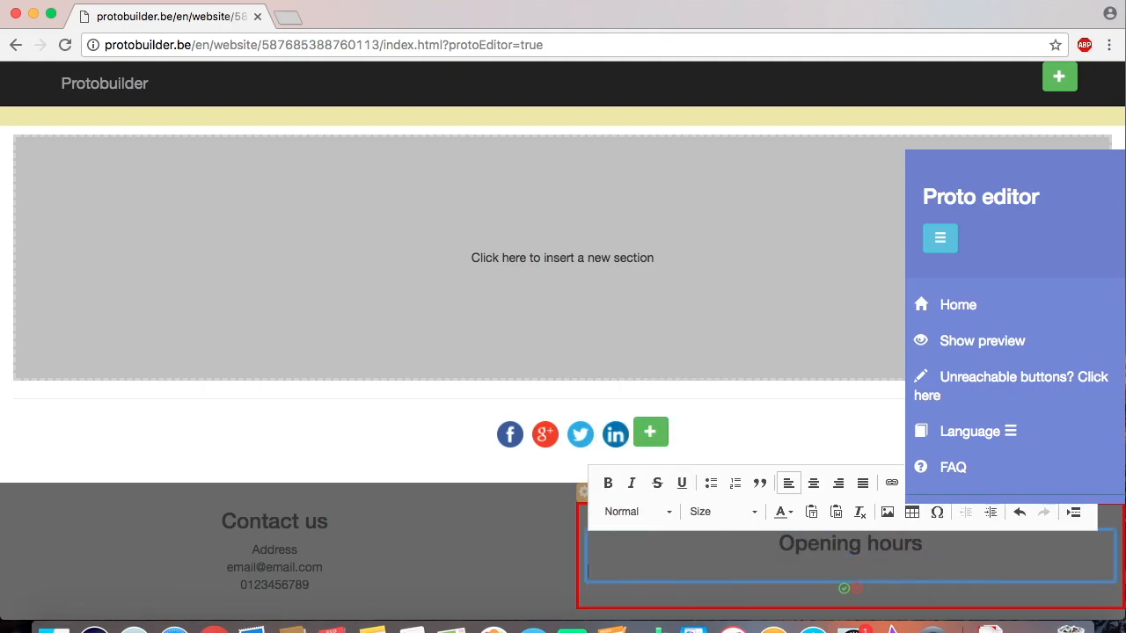
{"action": "type", "text": "Mon: 9am - 6pm"}
{"action": "key", "text": "Return"}
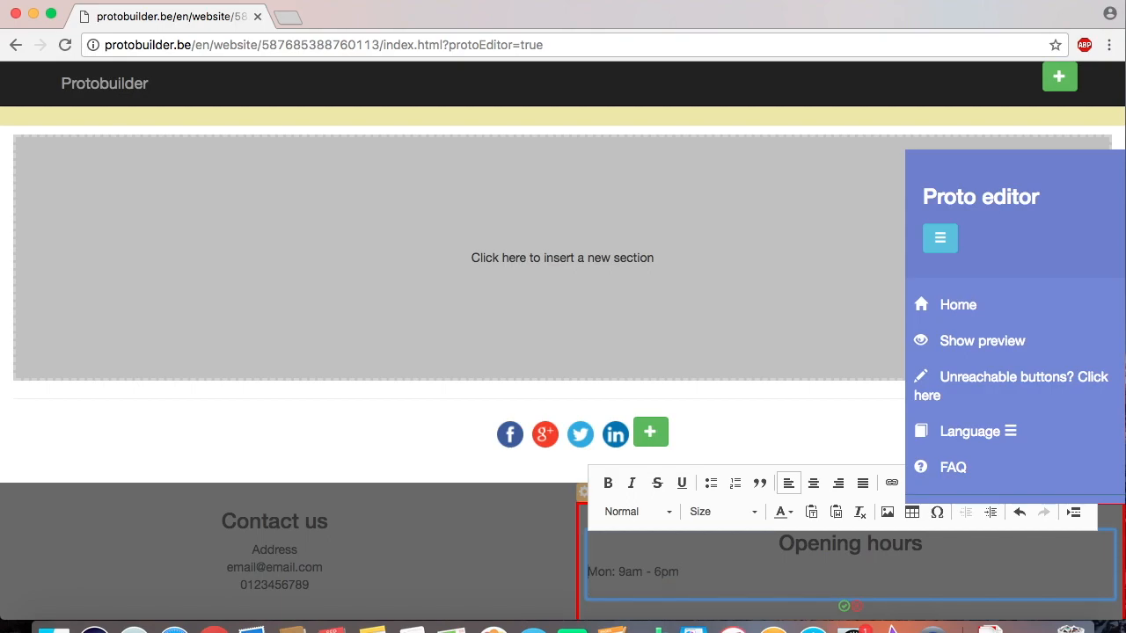
Duplicate the Monday line as "Tue: 9am - 6pm" and add a "Sun: closed" line below it
{"action": "key", "text": "shift+Down"}
{"action": "key", "text": "super+v"}
{"action": "key", "text": "super+v"}
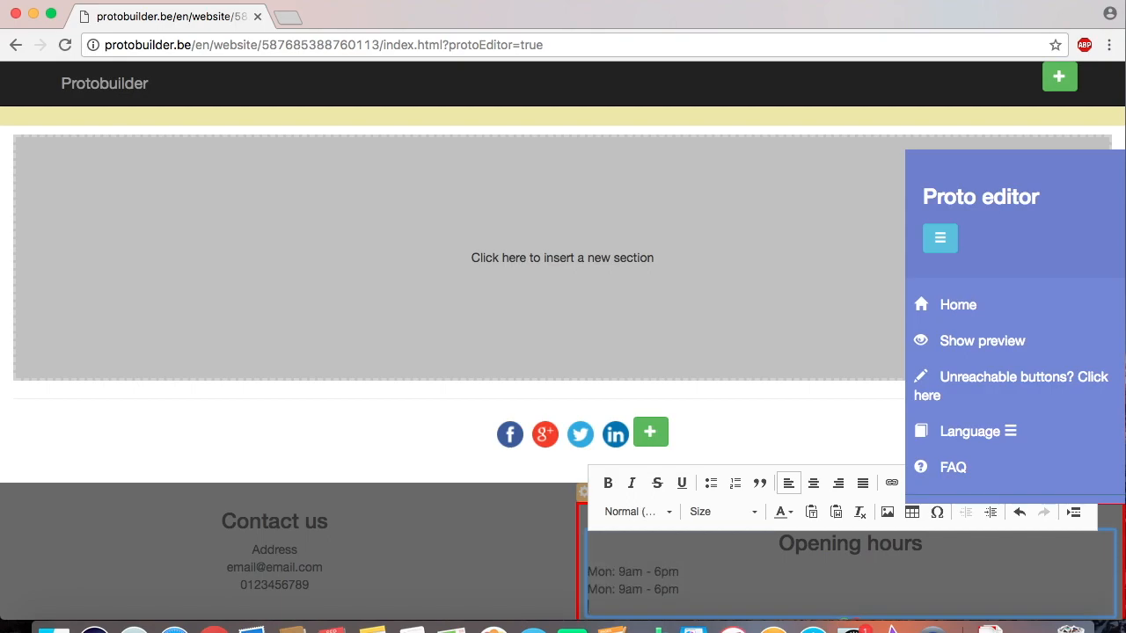
{"action": "key", "text": "shift+Right"}
{"action": "key", "text": "shift+Right"}
{"action": "key", "text": "shift+Right"}
{"action": "key", "text": "shift+Right"}
{"action": "type", "text": "Tue"}
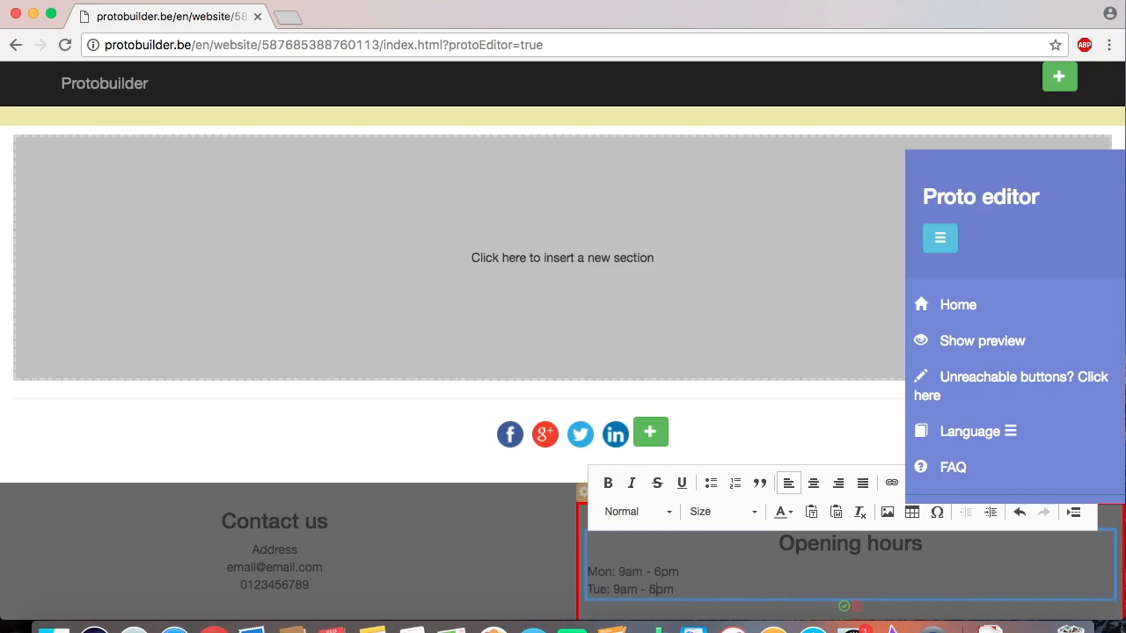
{"action": "key", "text": "Return"}
{"action": "type", "text": "Sun: closed"}
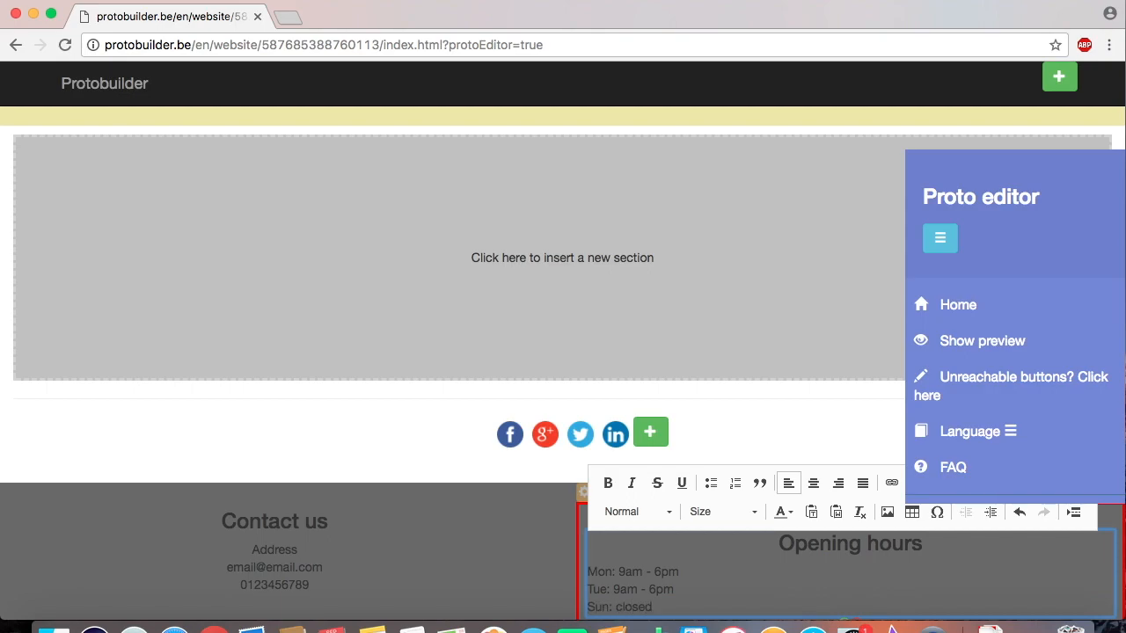
Center the Mon, Tue and Sun lines, collapse the Proto editor sidebar and save the Opening hours text
{"action": "scroll", "coordinate": [563, 367], "scroll_direction": "down", "scroll_amount": 1}
{"action": "left_click_drag", "start_coordinate": [588, 560], "coordinate": [654, 597]}
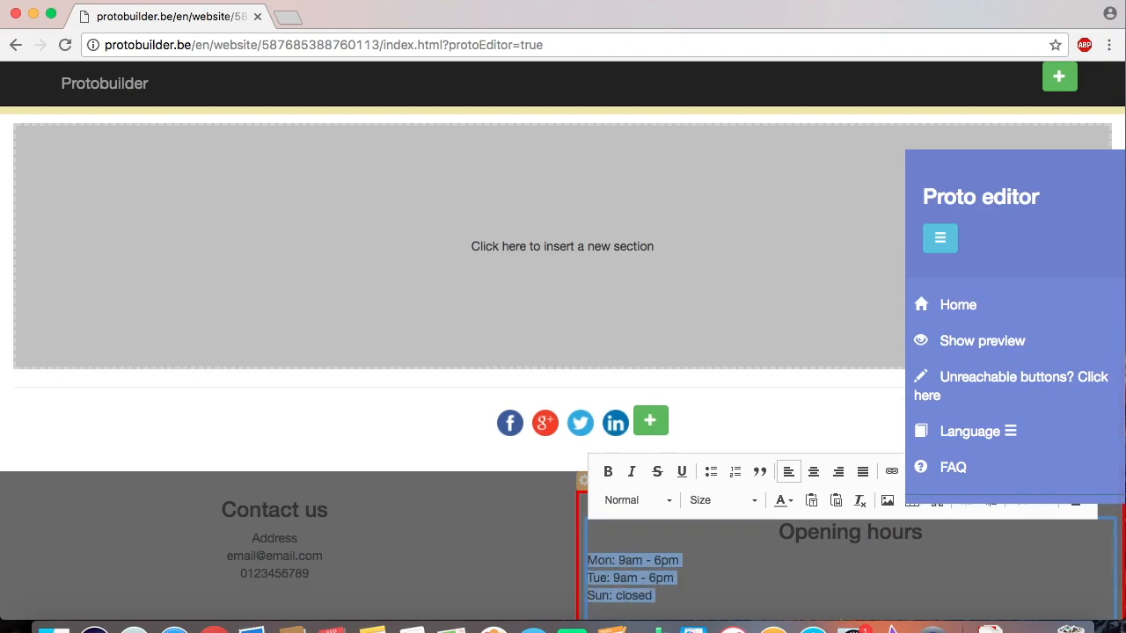
{"action": "left_click", "coordinate": [813, 475]}
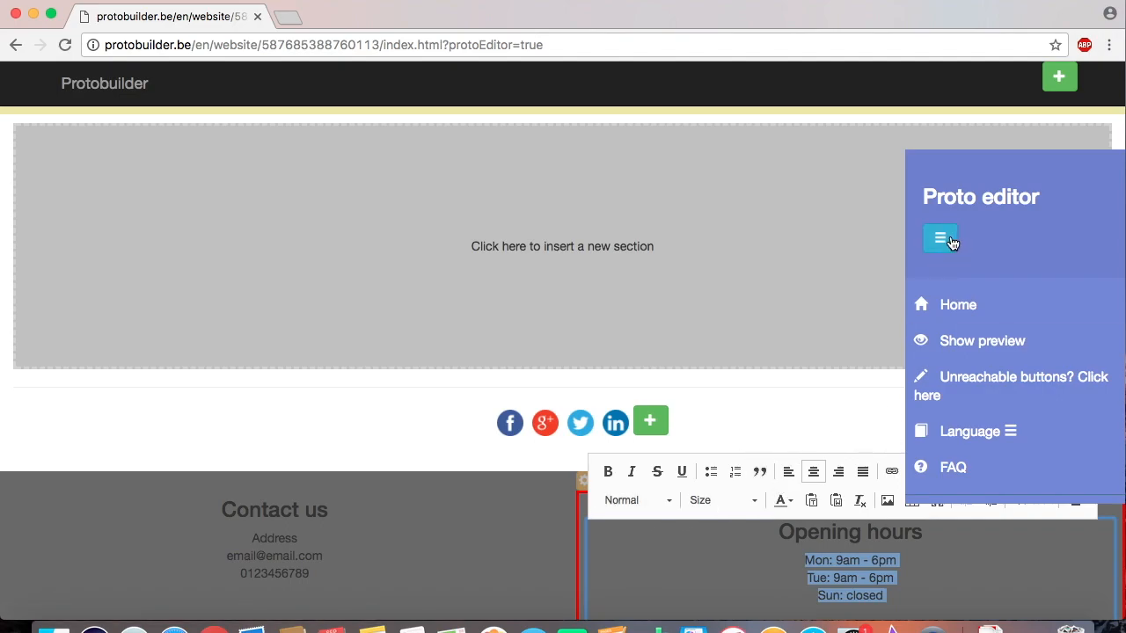
{"action": "left_click", "coordinate": [943, 240]}
{"action": "scroll", "coordinate": [751, 548], "scroll_direction": "down", "scroll_amount": 1}
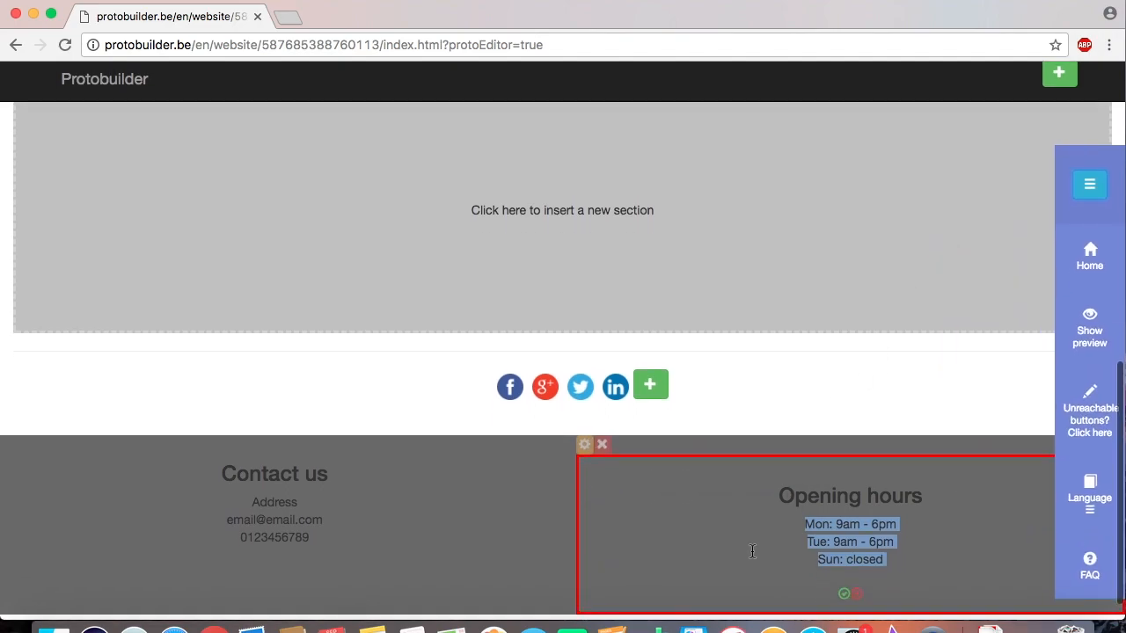
{"action": "left_click", "coordinate": [843, 606]}
{"action": "scroll", "coordinate": [845, 603], "scroll_direction": "up", "scroll_amount": 1}
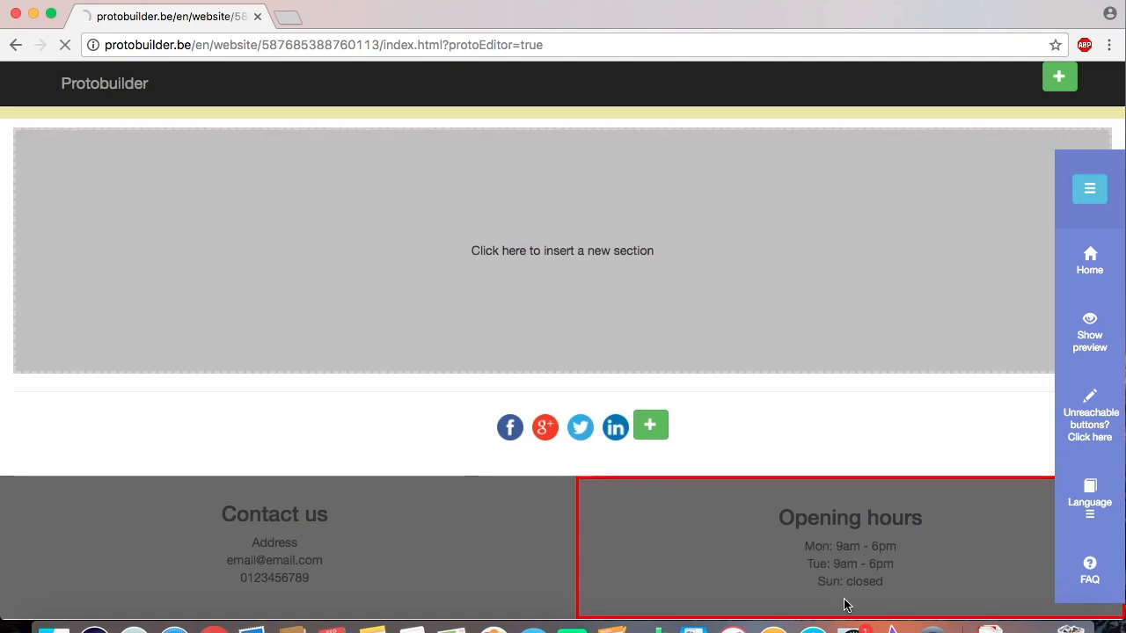
{"action": "scroll", "coordinate": [835, 416], "scroll_direction": "down", "scroll_amount": 1}
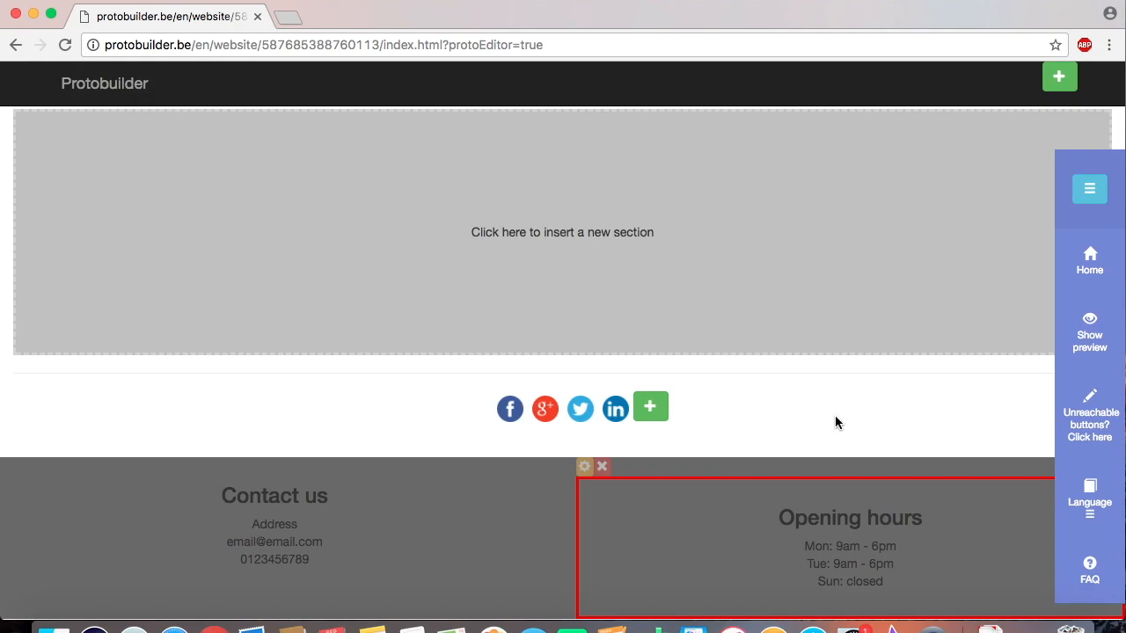
Return to the tutorial project's page list, look through /index.html in its own tab, and close that tab
{"action": "left_click", "coordinate": [1083, 267]}
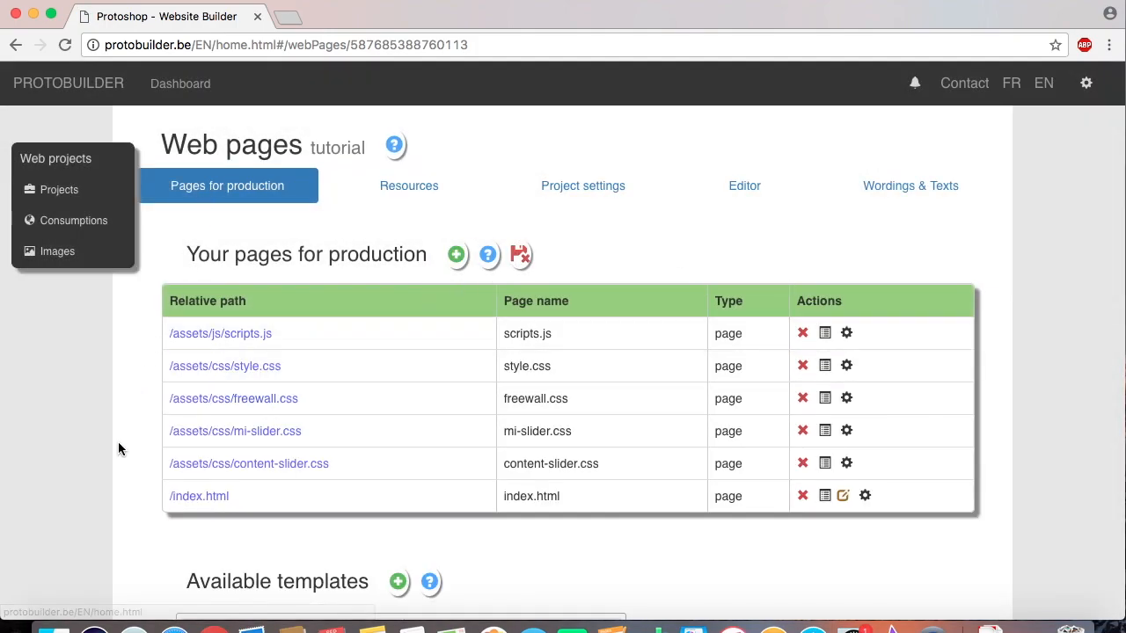
{"action": "left_click", "coordinate": [187, 498]}
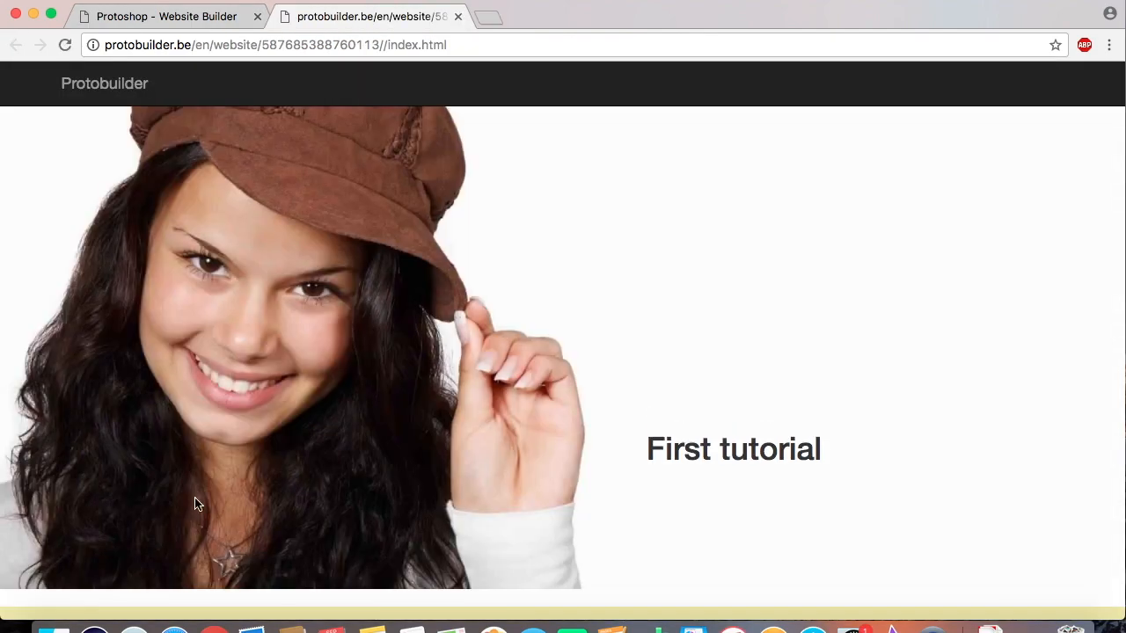
{"action": "scroll", "coordinate": [197, 503], "scroll_direction": "down", "scroll_amount": 5}
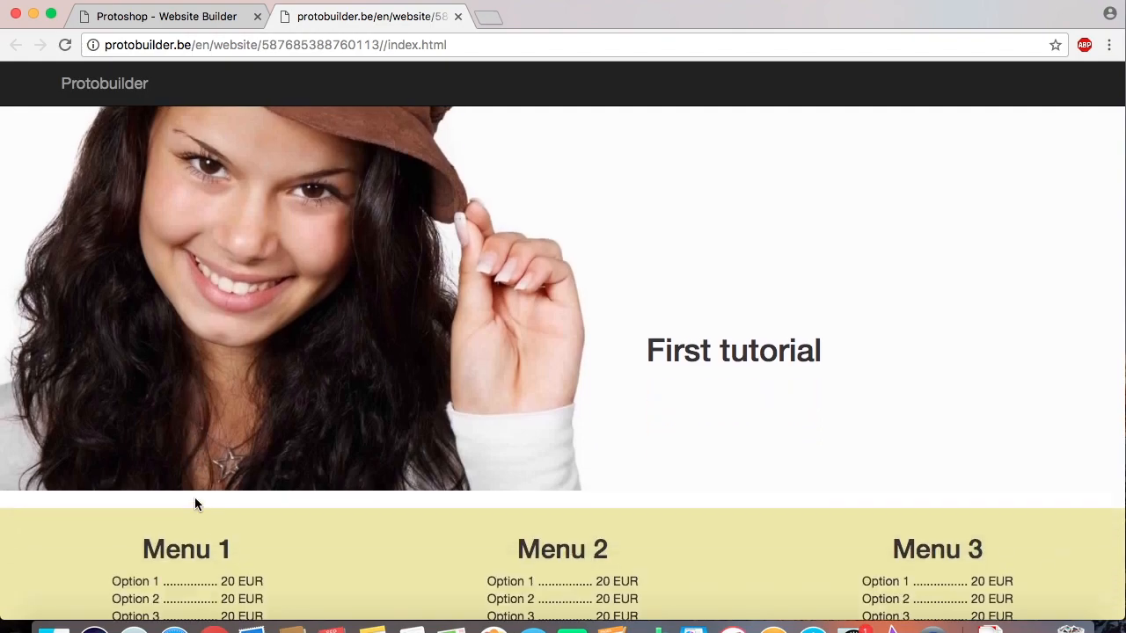
{"action": "scroll", "coordinate": [195, 503], "scroll_direction": "up", "scroll_amount": 4}
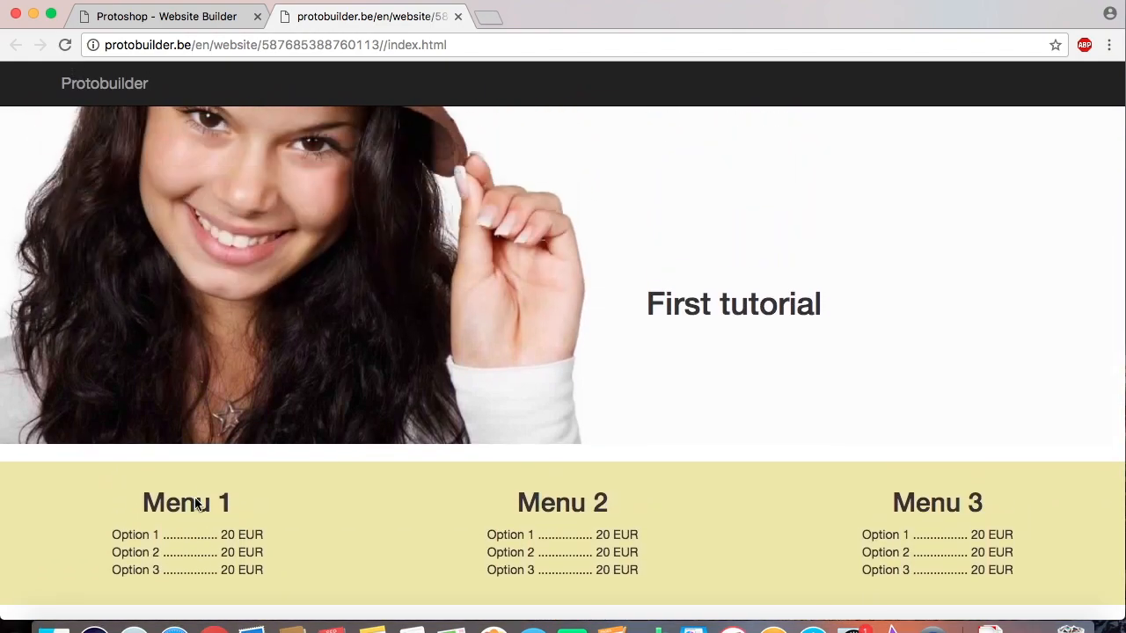
{"action": "scroll", "coordinate": [196, 503], "scroll_direction": "down", "scroll_amount": 4}
{"action": "scroll", "coordinate": [195, 500], "scroll_direction": "up", "scroll_amount": 5}
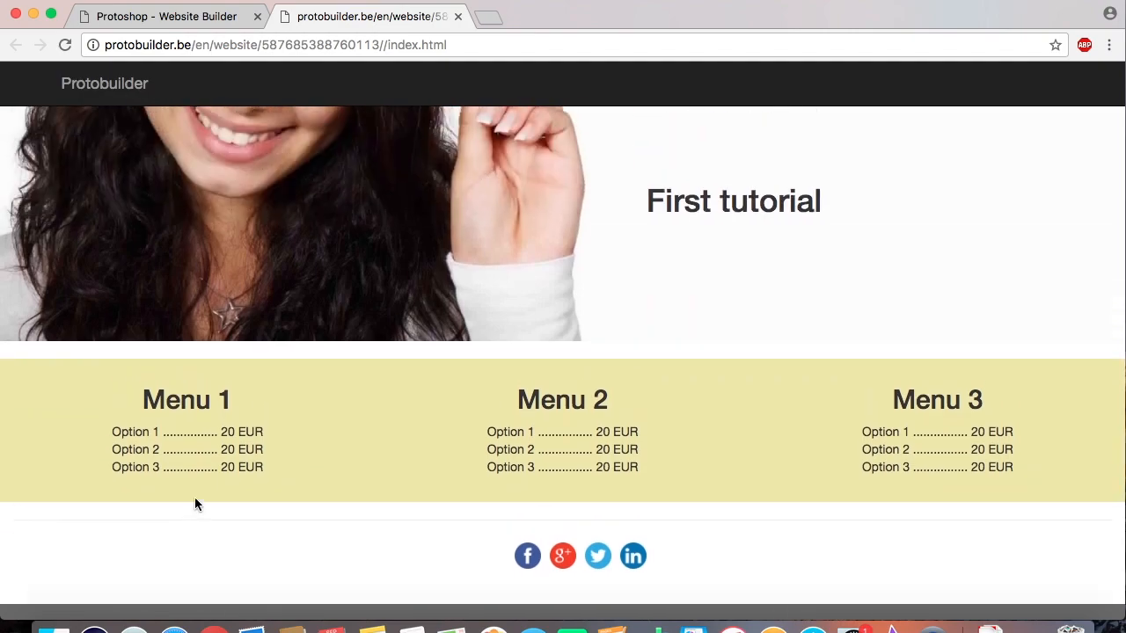
{"action": "left_click", "coordinate": [457, 16]}
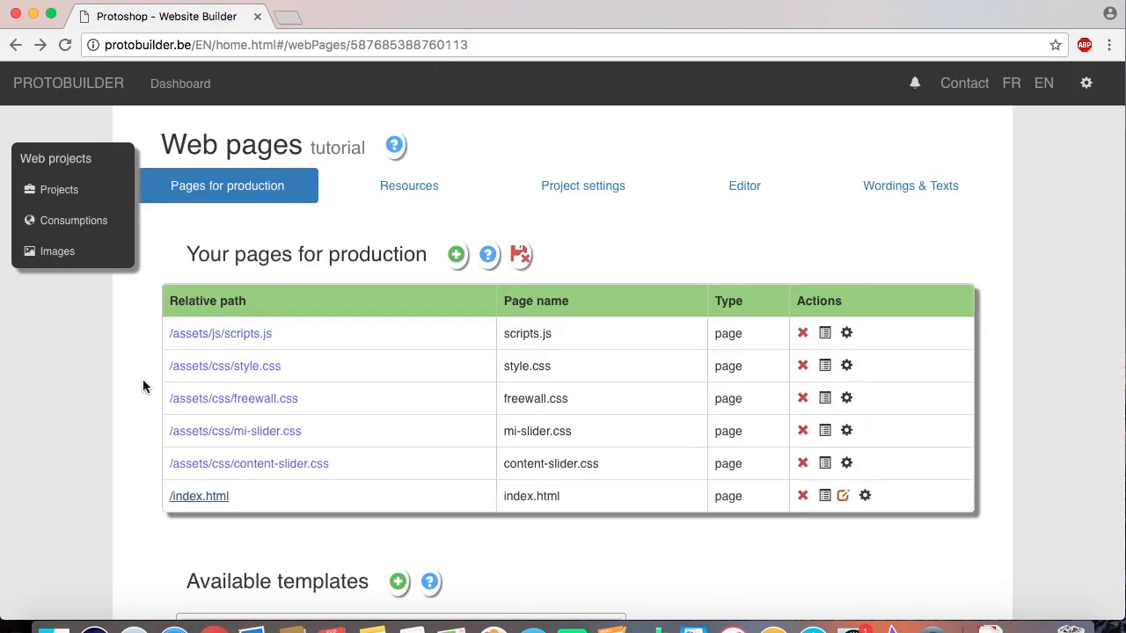
Open the web projects list and publish the tutorial project
{"action": "left_click", "coordinate": [58, 199]}
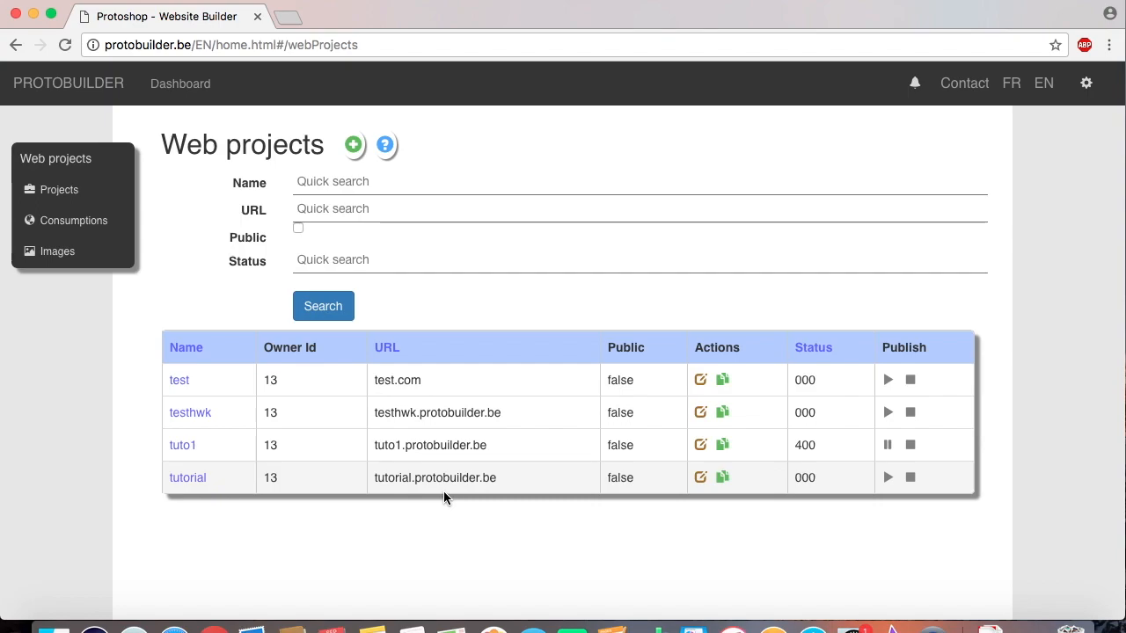
{"action": "double_click", "coordinate": [802, 481]}
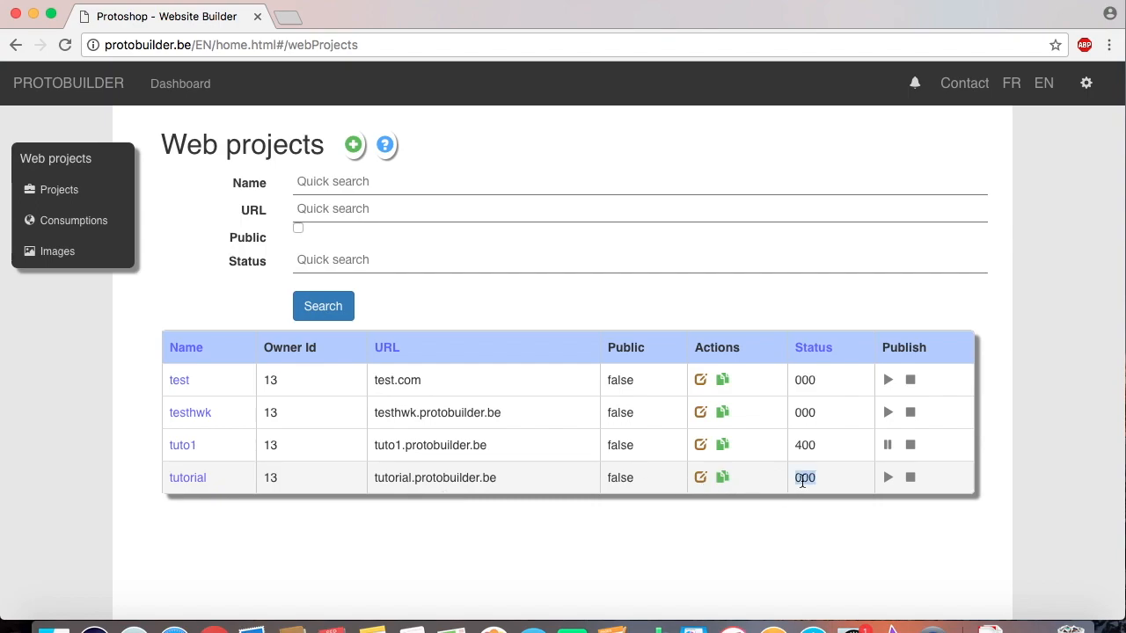
{"action": "left_click", "coordinate": [835, 480]}
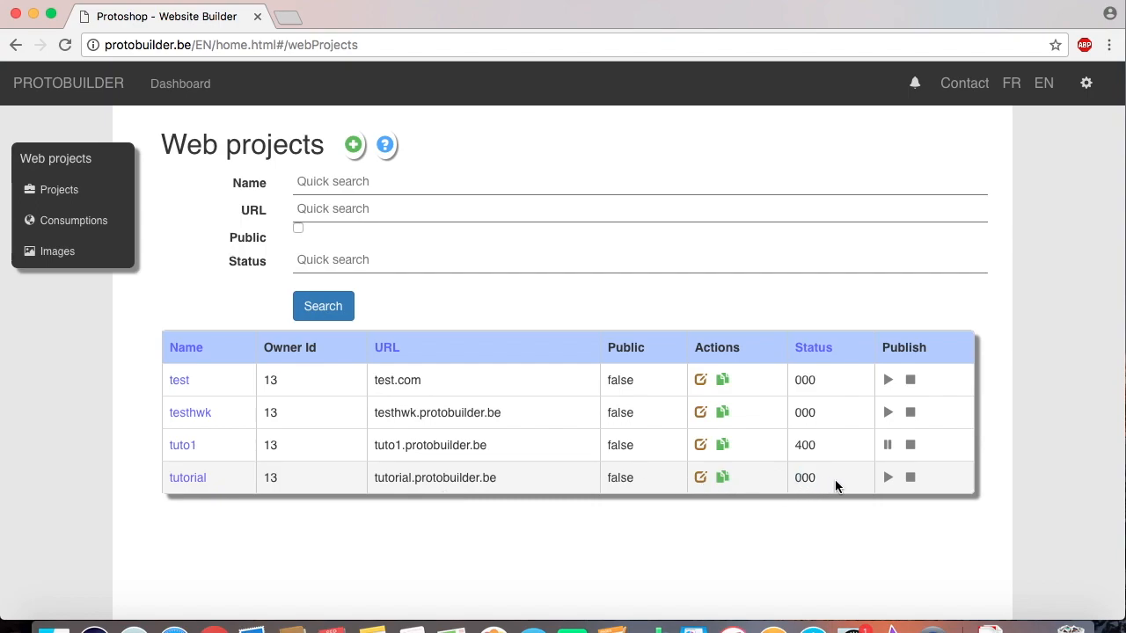
{"action": "left_click", "coordinate": [888, 480]}
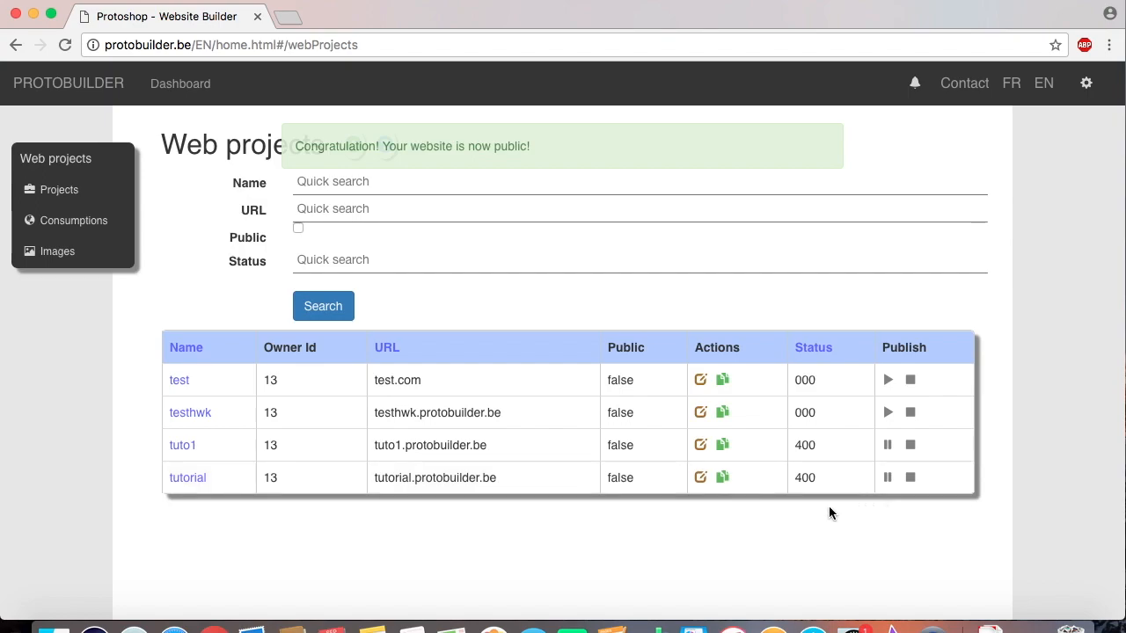
Put the tutorial project back under development and publish it again
{"action": "left_click", "coordinate": [888, 478]}
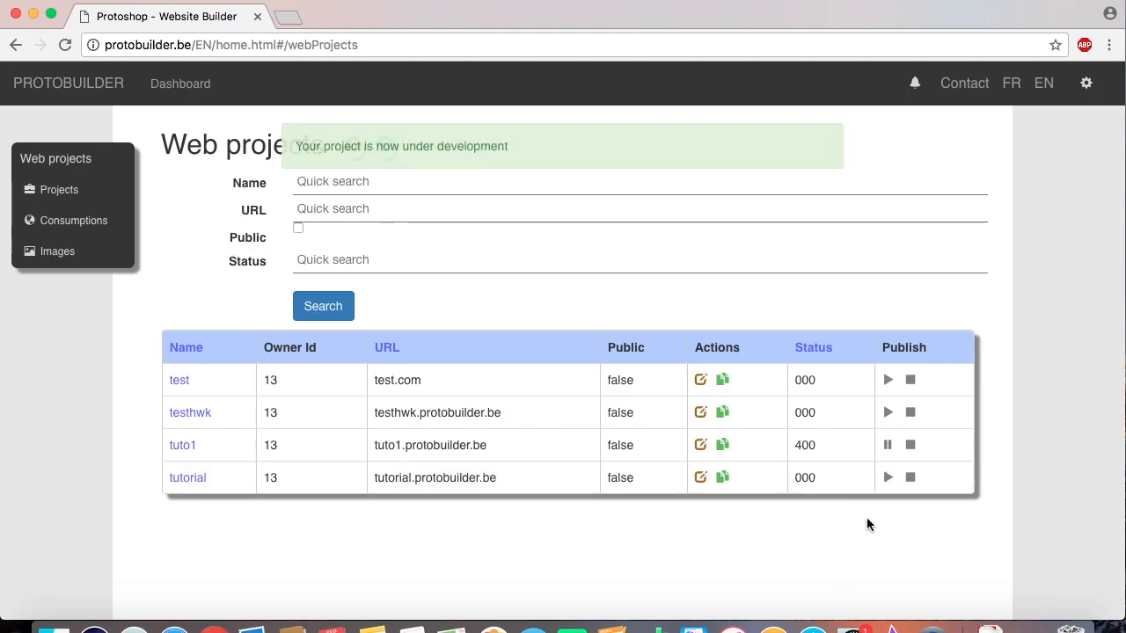
{"action": "left_click", "coordinate": [889, 479]}
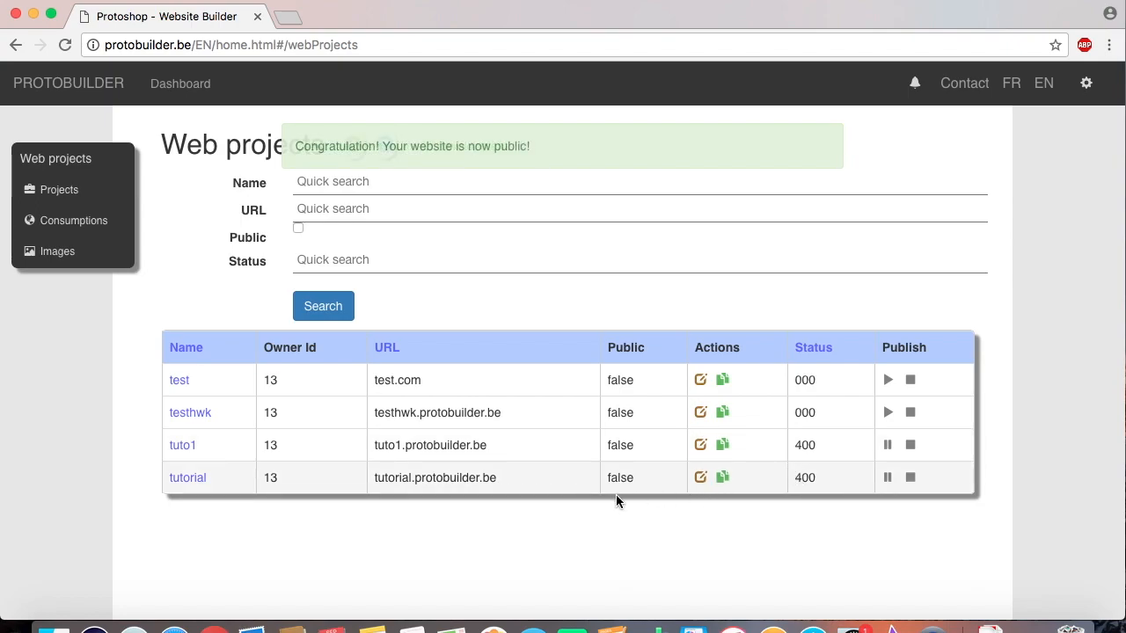
Copy the URL tutorial.protobuilder.be, open it in a new tab and look through the published page from header to footer
{"action": "left_click_drag", "start_coordinate": [504, 477], "coordinate": [365, 476]}
{"action": "key", "text": "super+c"}
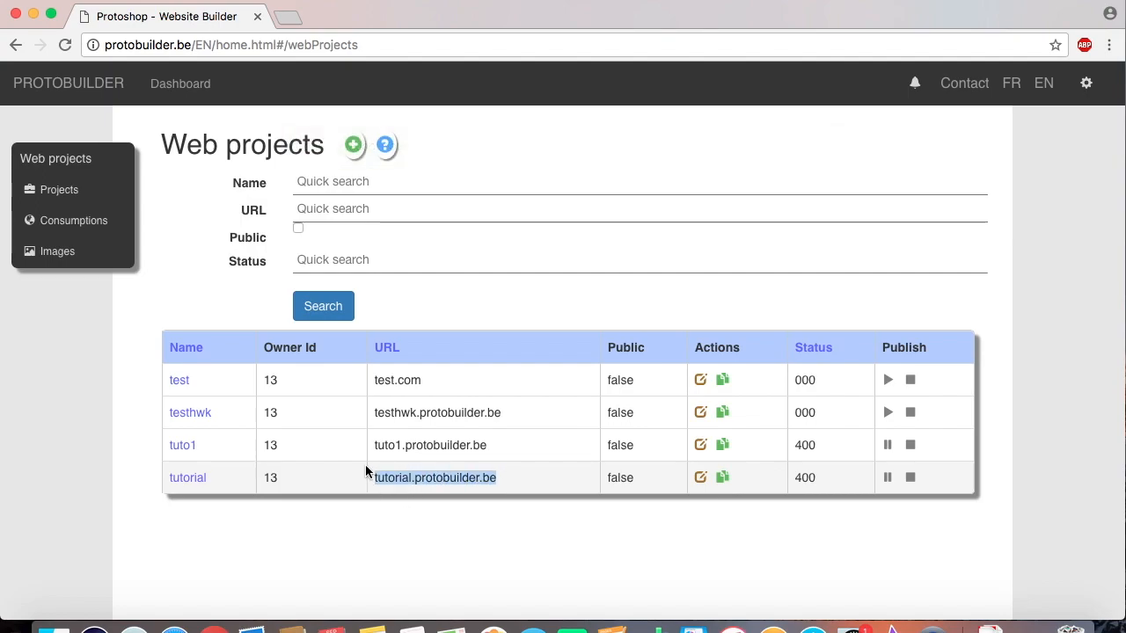
{"action": "left_click", "coordinate": [293, 17]}
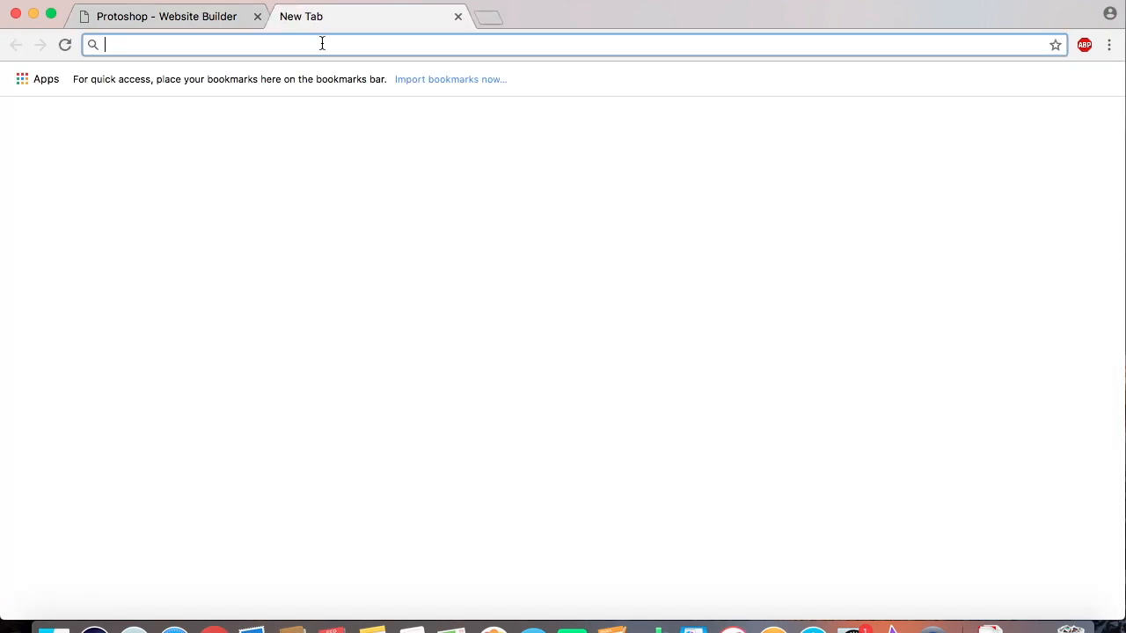
{"action": "key", "text": "super+v"}
{"action": "key", "text": "Return"}
{"action": "scroll", "coordinate": [277, 280], "scroll_direction": "down", "scroll_amount": 5}
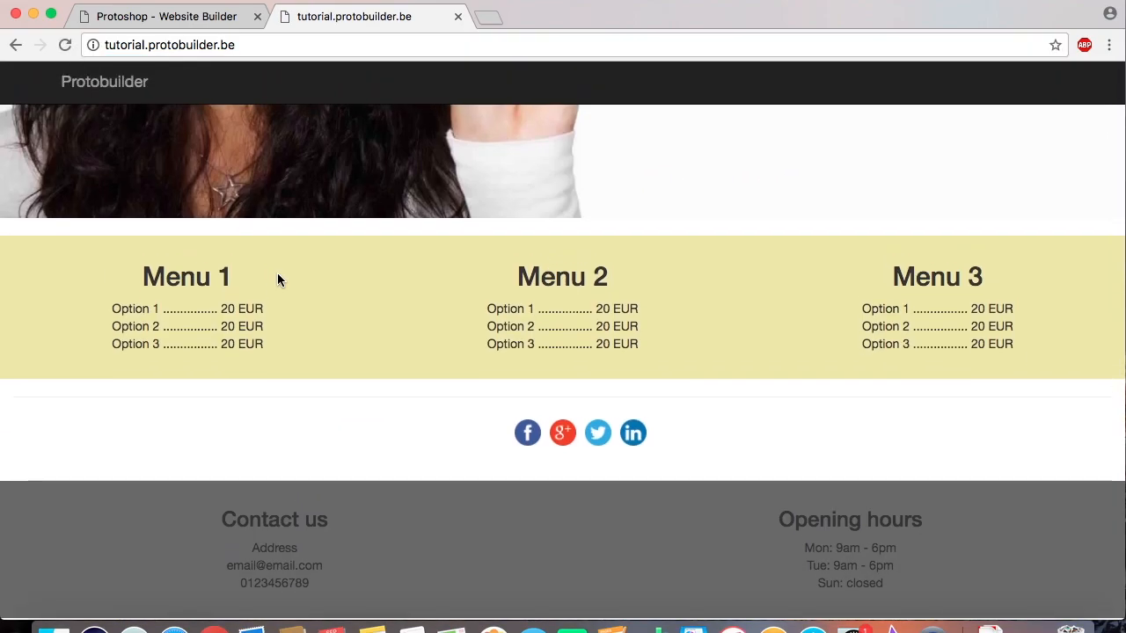
{"action": "scroll", "coordinate": [278, 280], "scroll_direction": "up", "scroll_amount": 5}
{"action": "scroll", "coordinate": [277, 279], "scroll_direction": "down", "scroll_amount": 5}
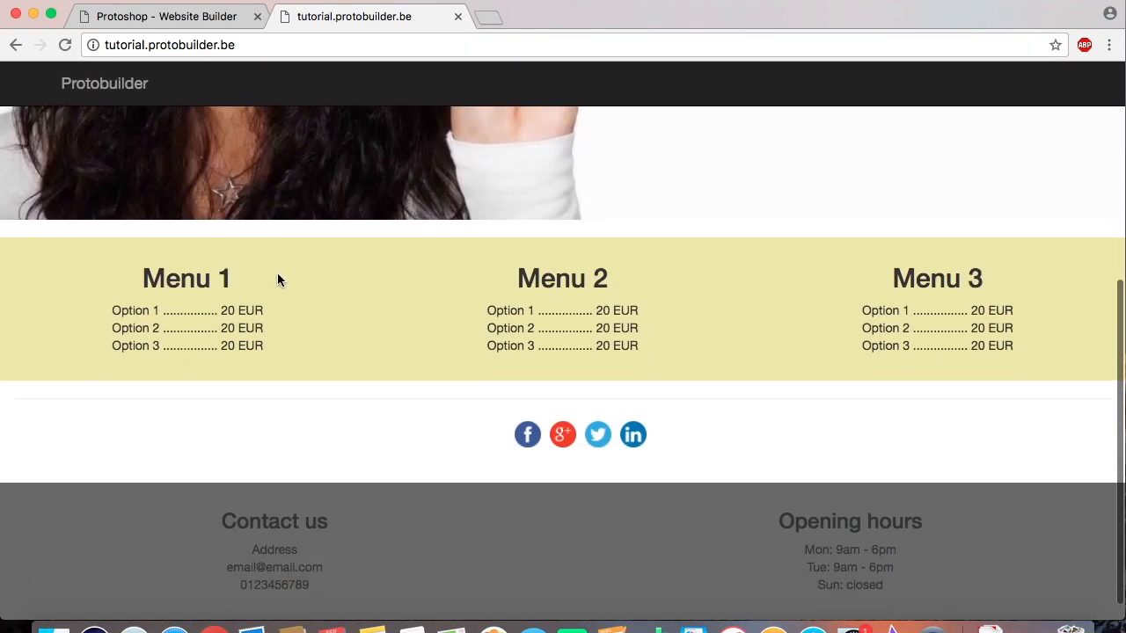
{"action": "scroll", "coordinate": [277, 280], "scroll_direction": "up", "scroll_amount": 1}
{"action": "scroll", "coordinate": [277, 280], "scroll_direction": "up", "scroll_amount": 5}
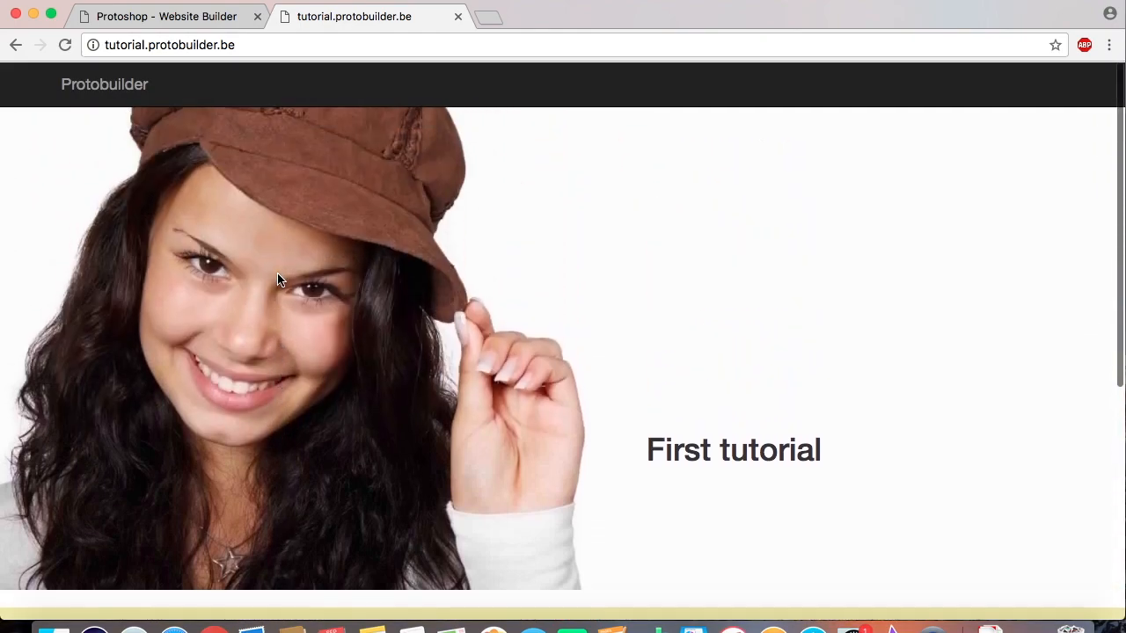
{"action": "scroll", "coordinate": [277, 280], "scroll_direction": "down", "scroll_amount": 6}
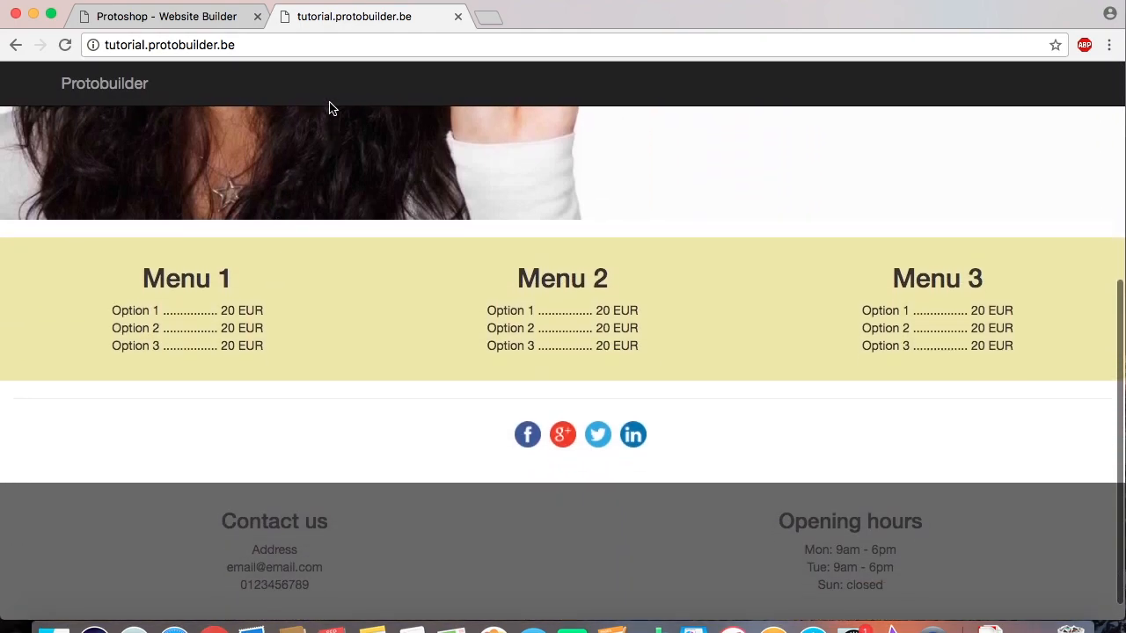